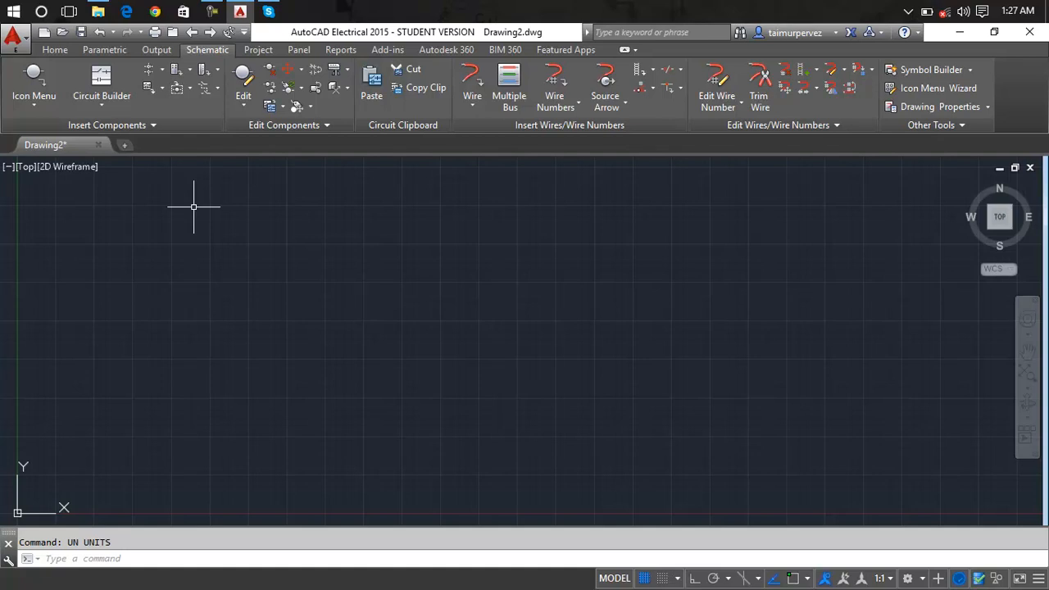
Open the schematic component library, accept inserting the WD_M block with matching project settings, and leave without placing a component
left_click(33, 100)
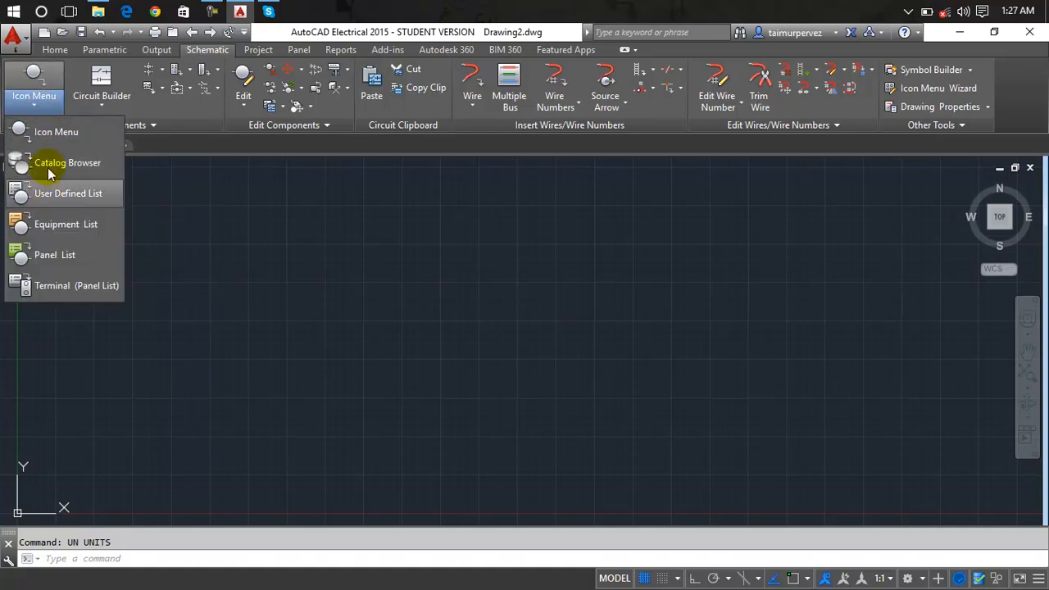
left_click(43, 131)
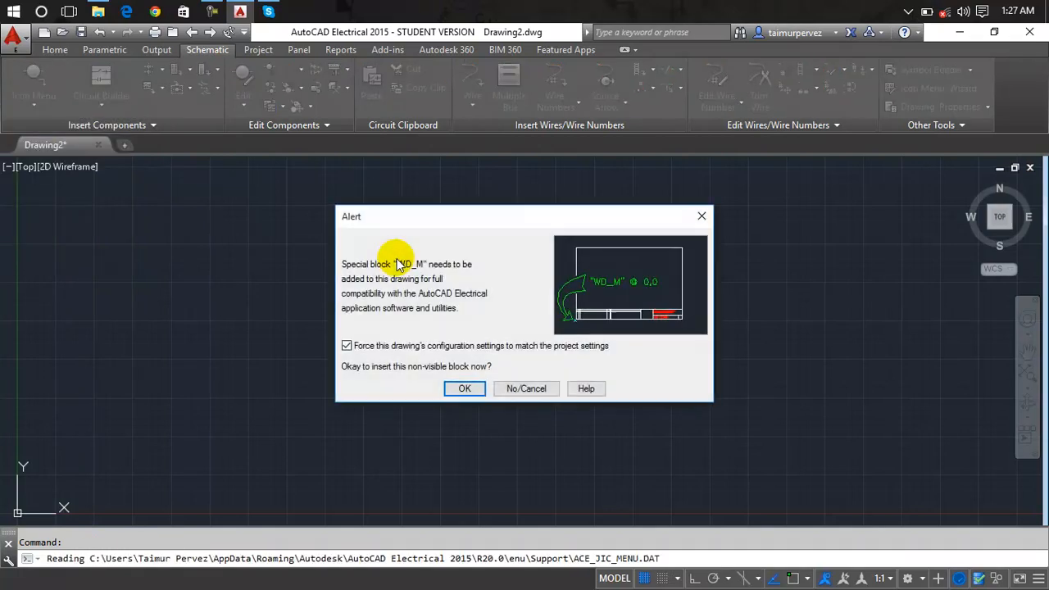
left_click(463, 389)
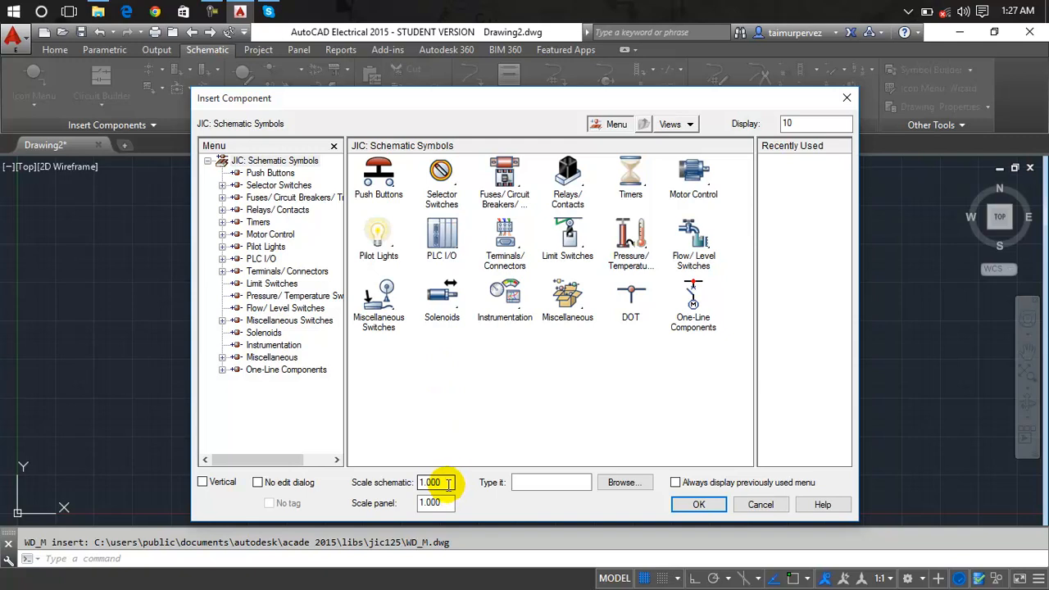
left_click_drag(450, 484, 378, 486)
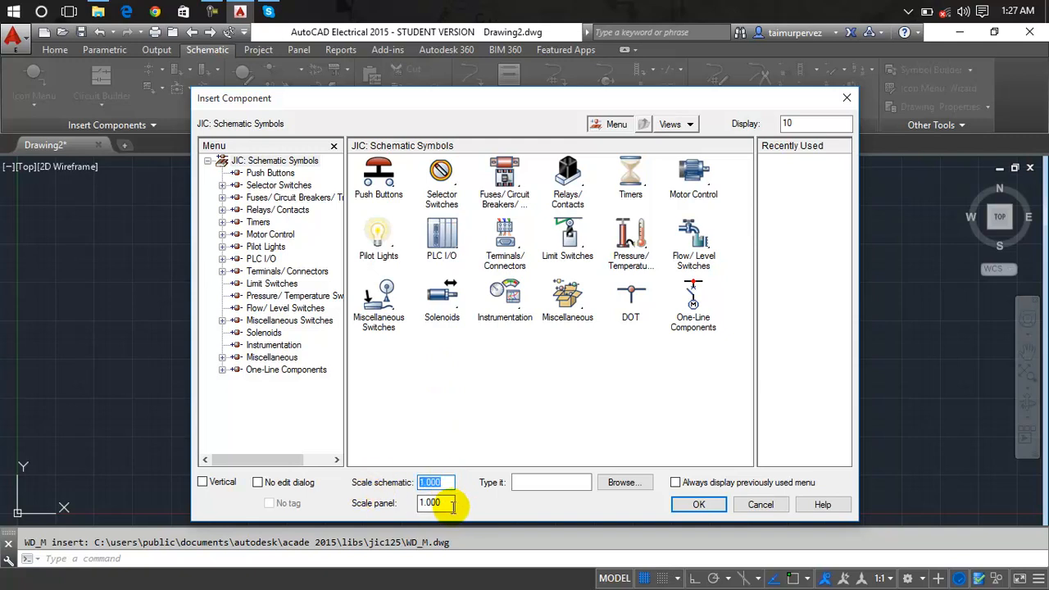
left_click_drag(451, 504, 373, 507)
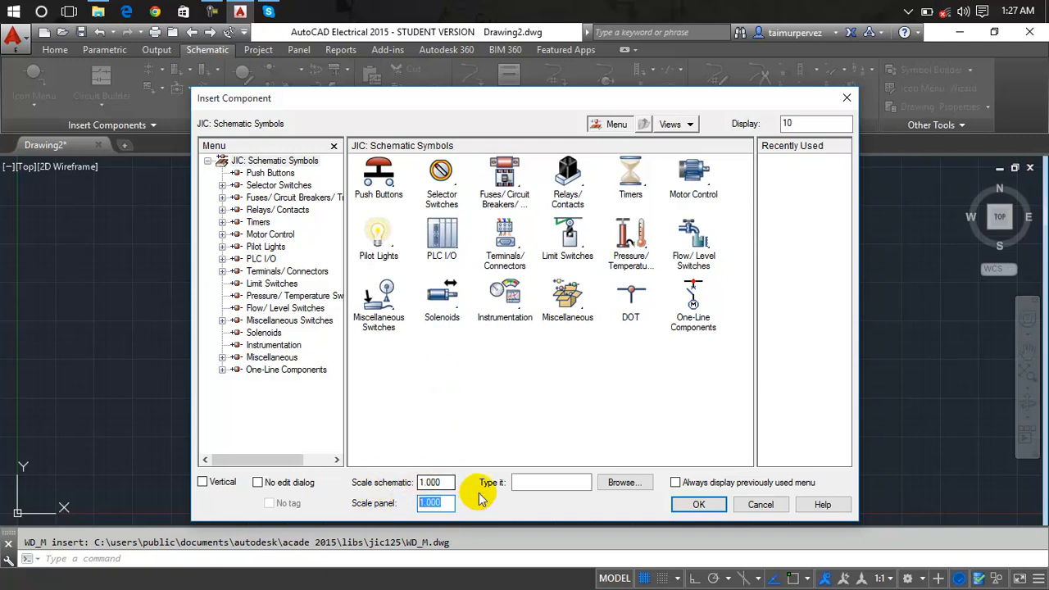
left_click(760, 505)
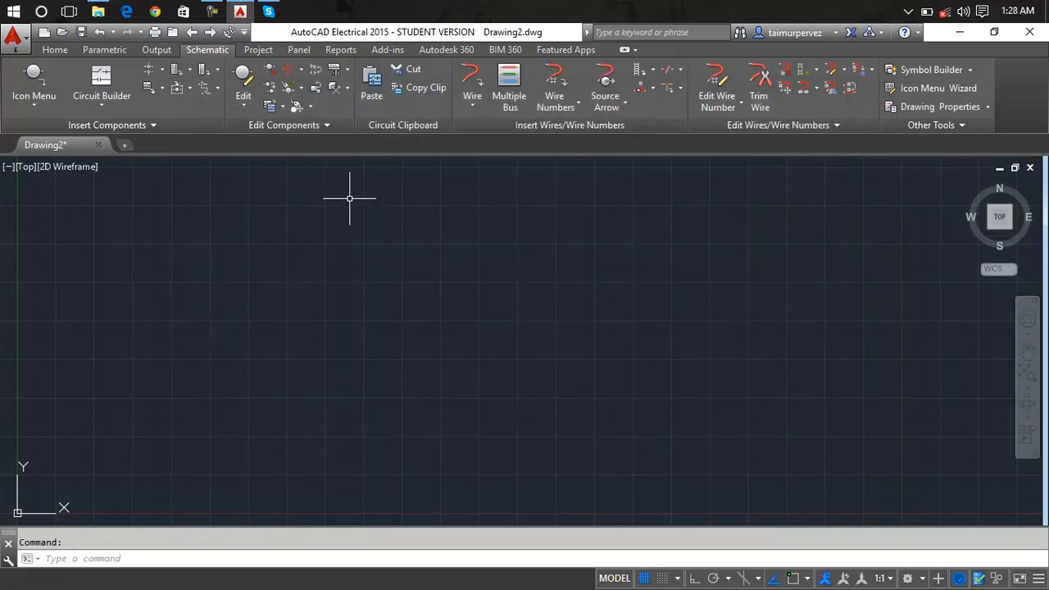
Draw a single vertical wire in the empty drawing
left_click(476, 107)
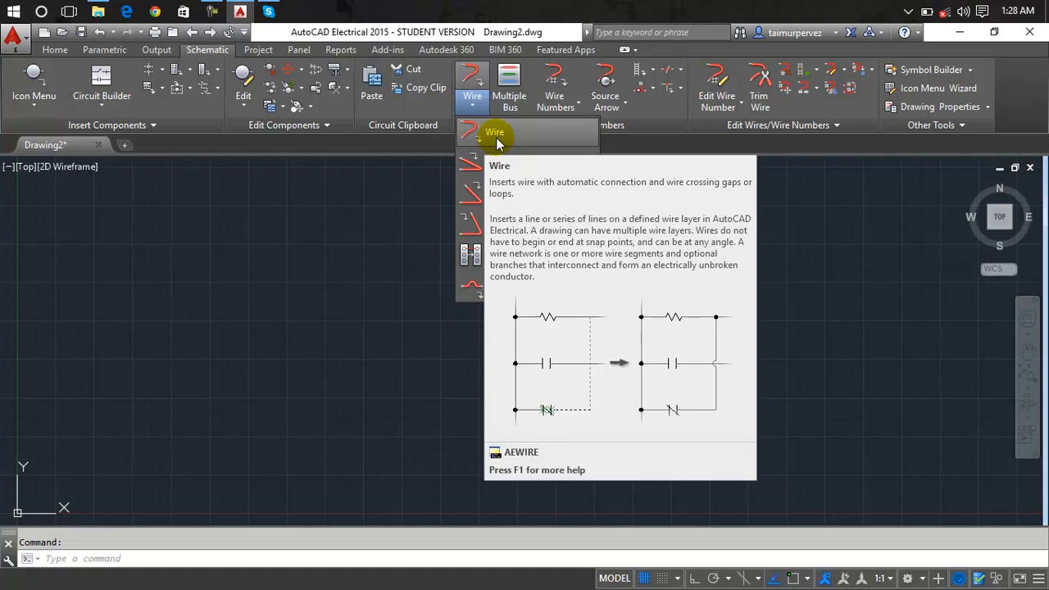
left_click(495, 135)
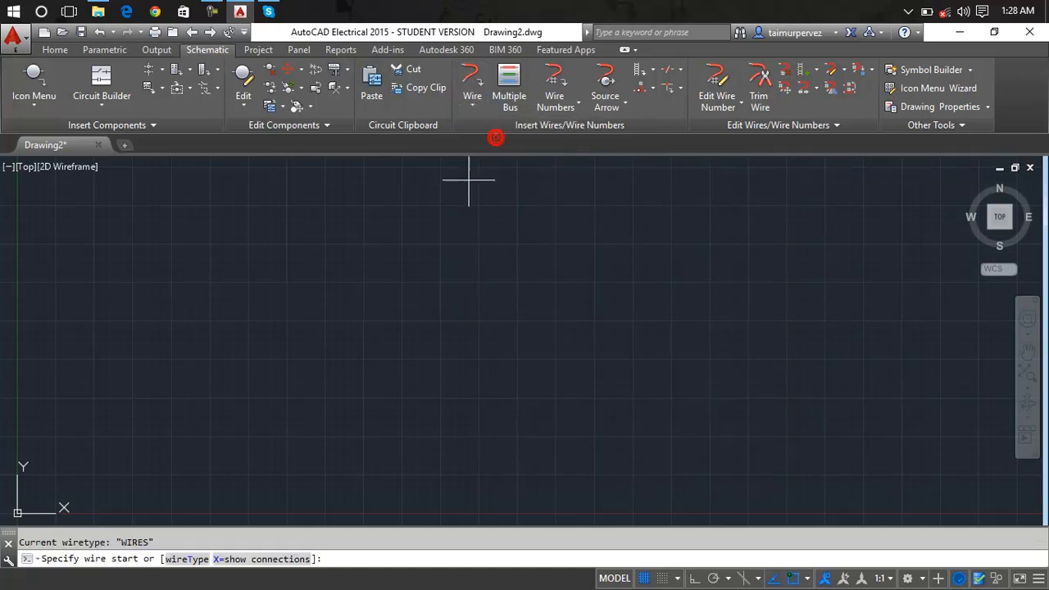
left_click(399, 194)
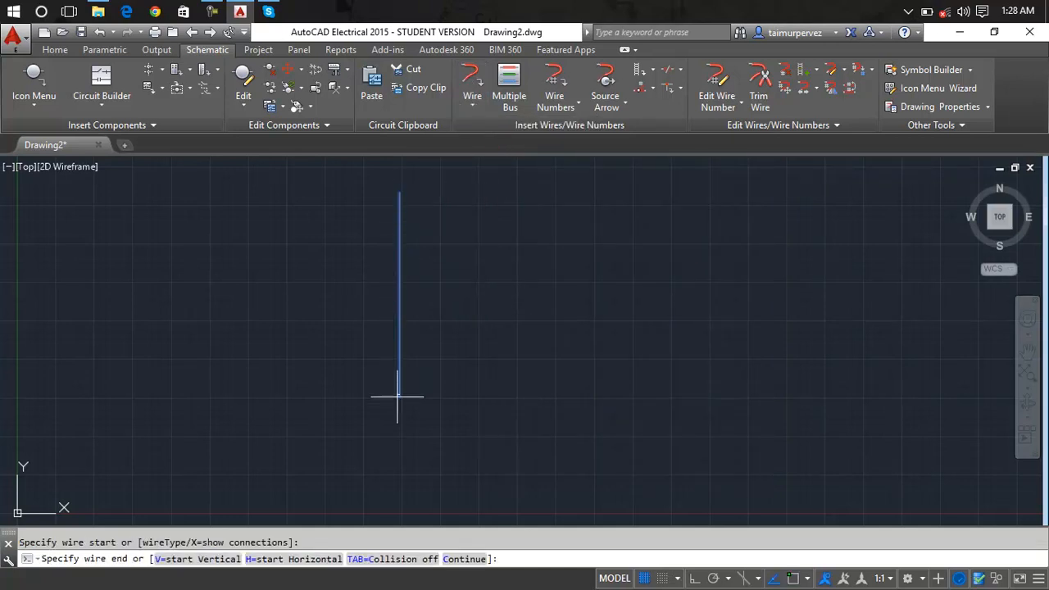
left_click(397, 471)
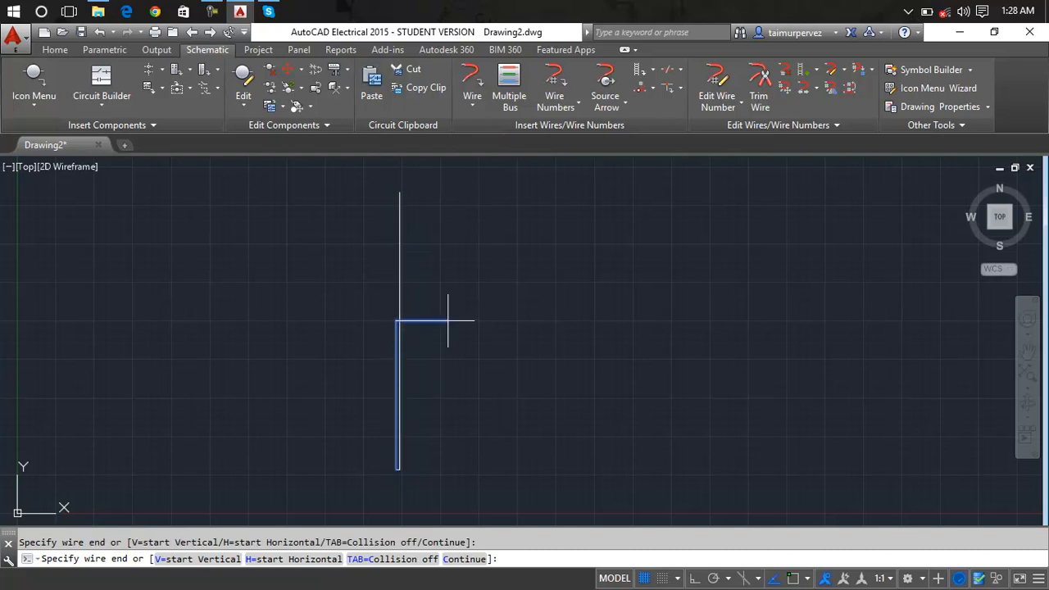
key("Return")
scroll(403, 451, "up", 2)
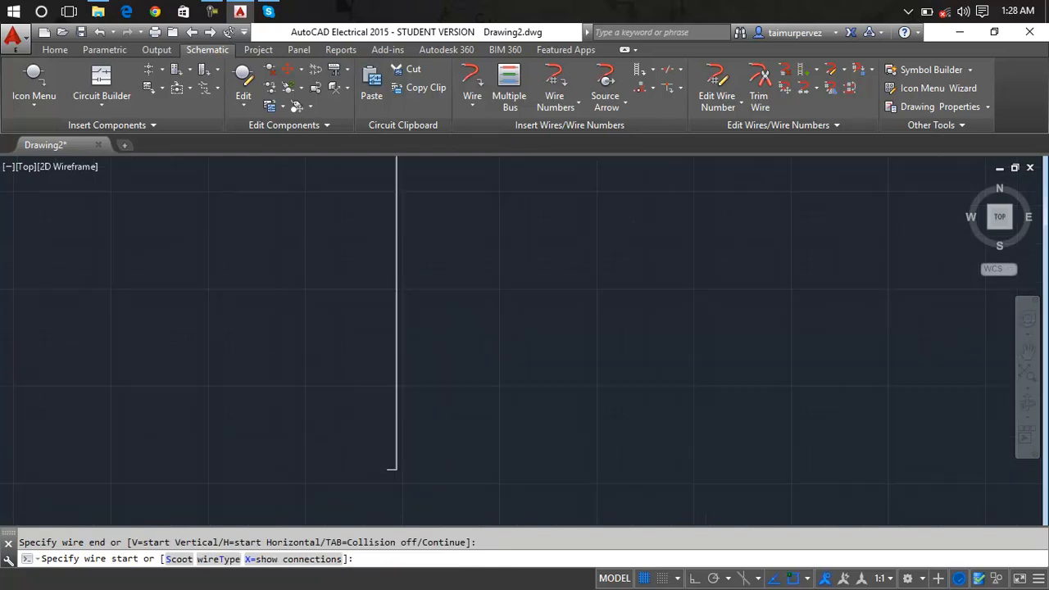
key("Escape")
Delete the short horizontal stub at the lower end of the vertical wire
left_click(390, 445)
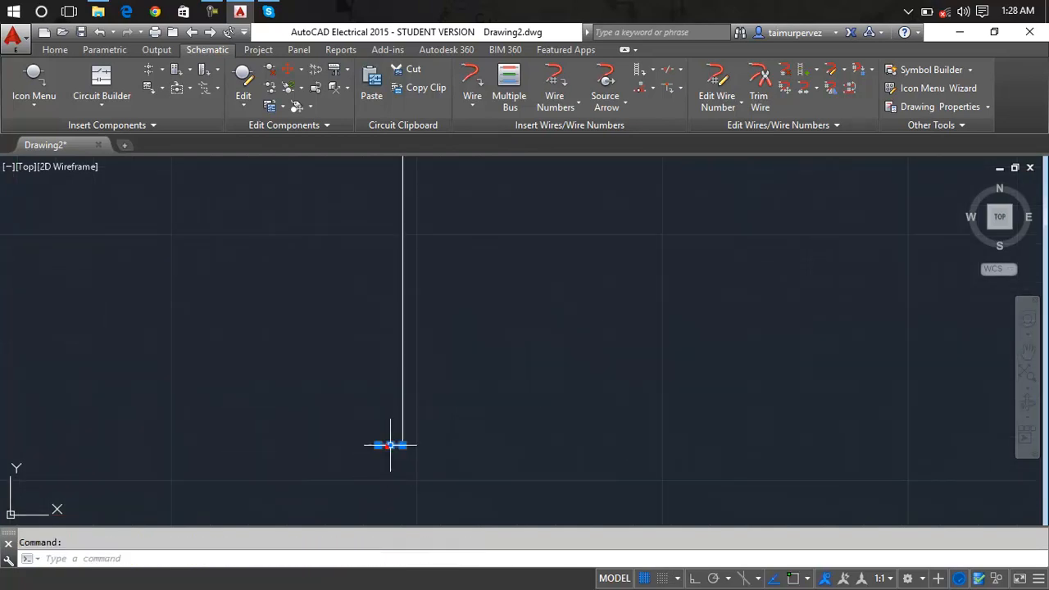
key("Delete")
mouse_move(393, 437)
middle_mouse_down()
mouse_move(477, 356)
mouse_move(434, 489)
middle_mouse_up()
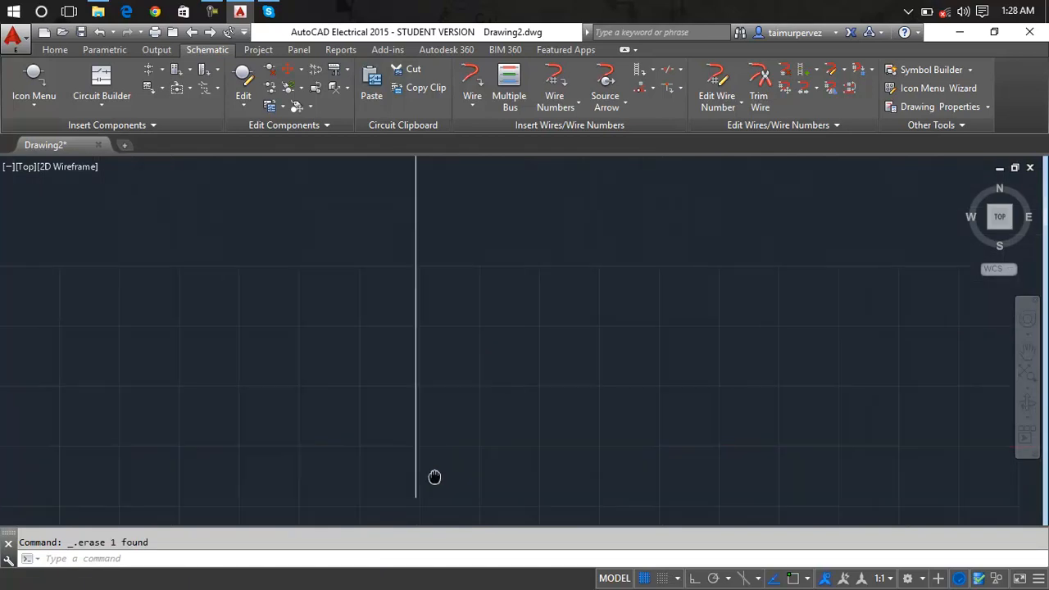
scroll(458, 305, "down", 2)
middle_click_drag(458, 305, 452, 318)
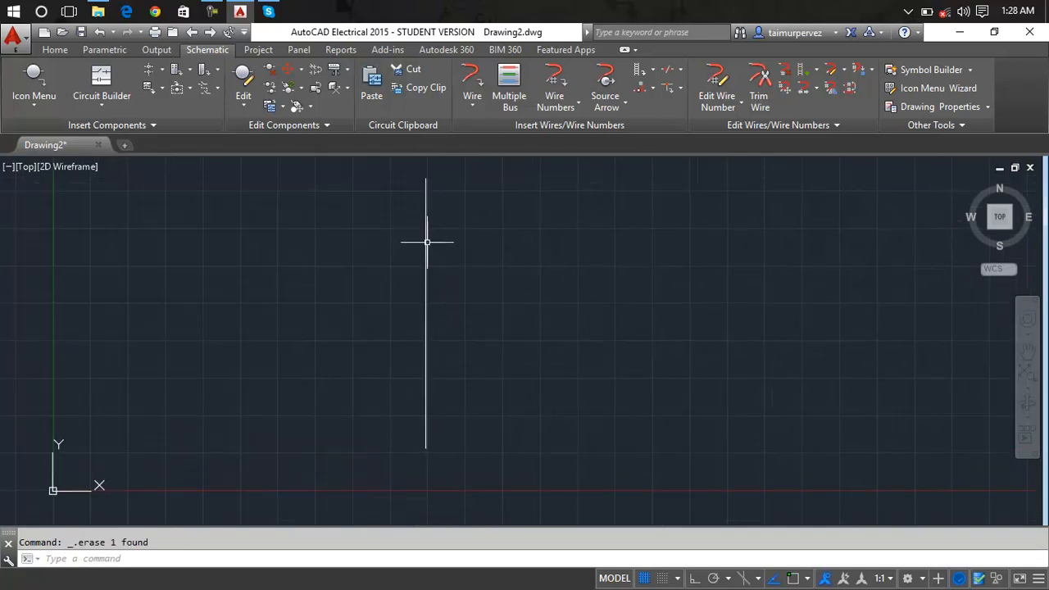
key("Return")
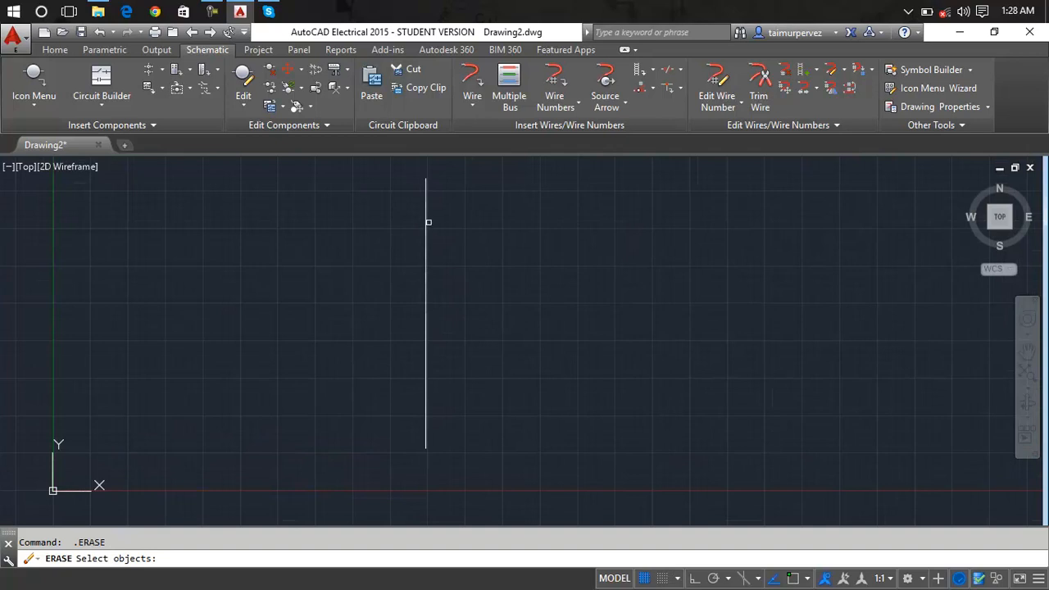
key("Escape")
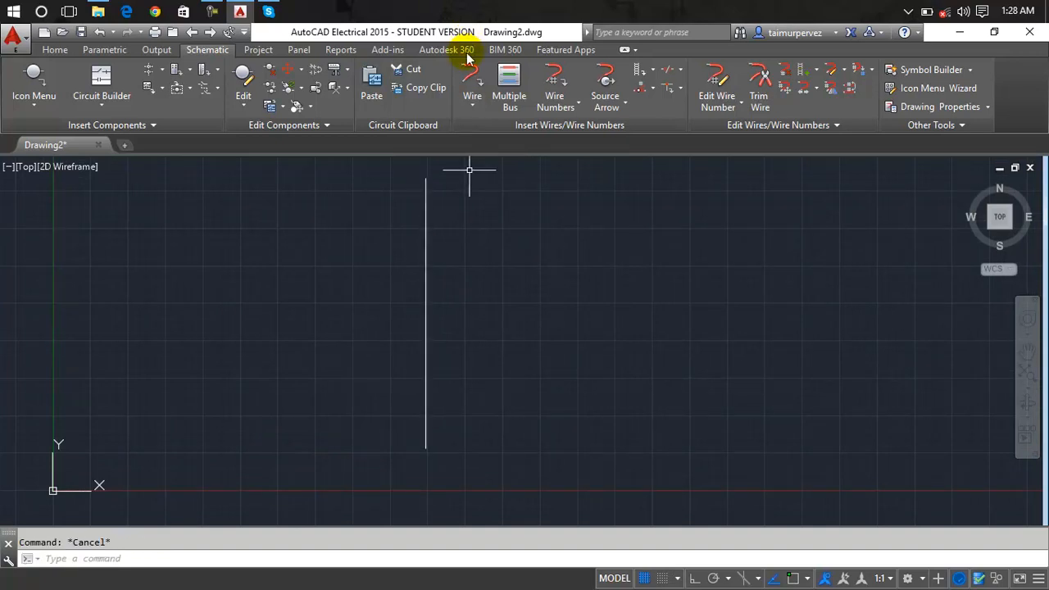
Draw a horizontal wire branching from the upper part of the vertical wire and inspect the junction dot
left_click(472, 78)
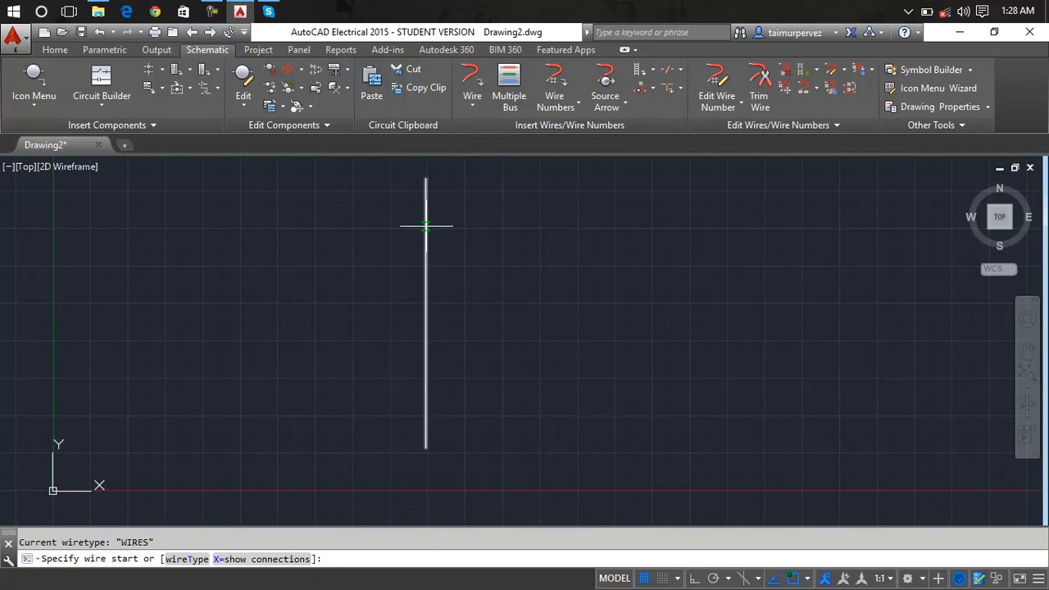
left_click(425, 226)
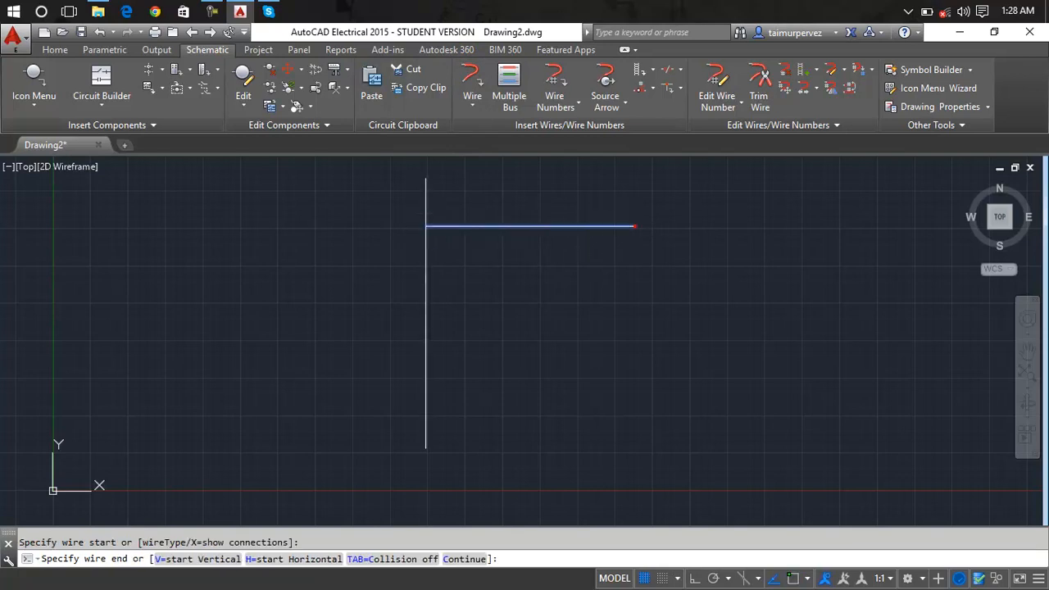
left_click(635, 226)
key("Return")
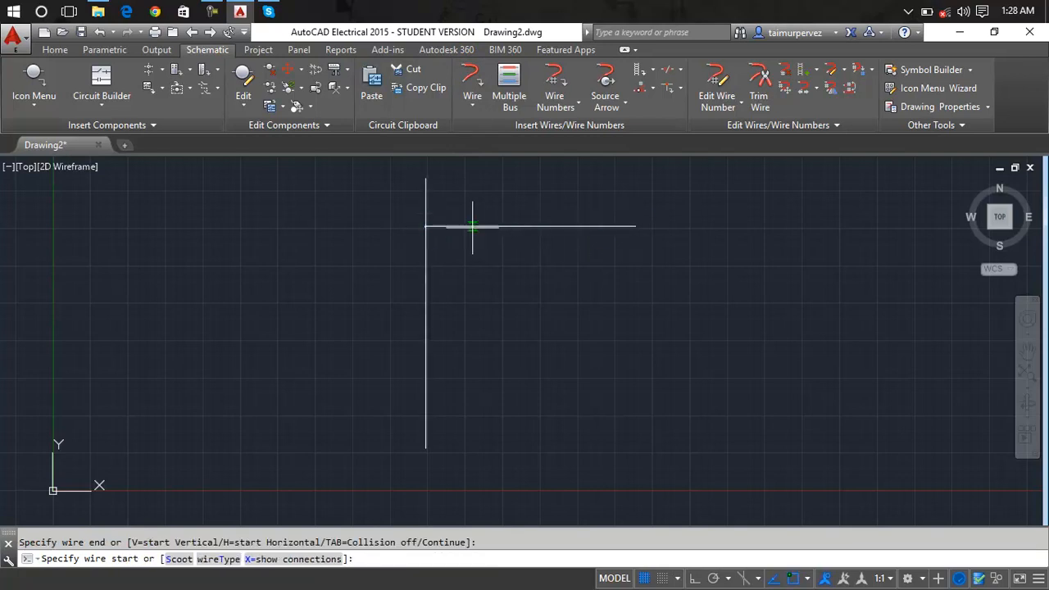
scroll(425, 225, "up", 10)
scroll(419, 255, "up", 4)
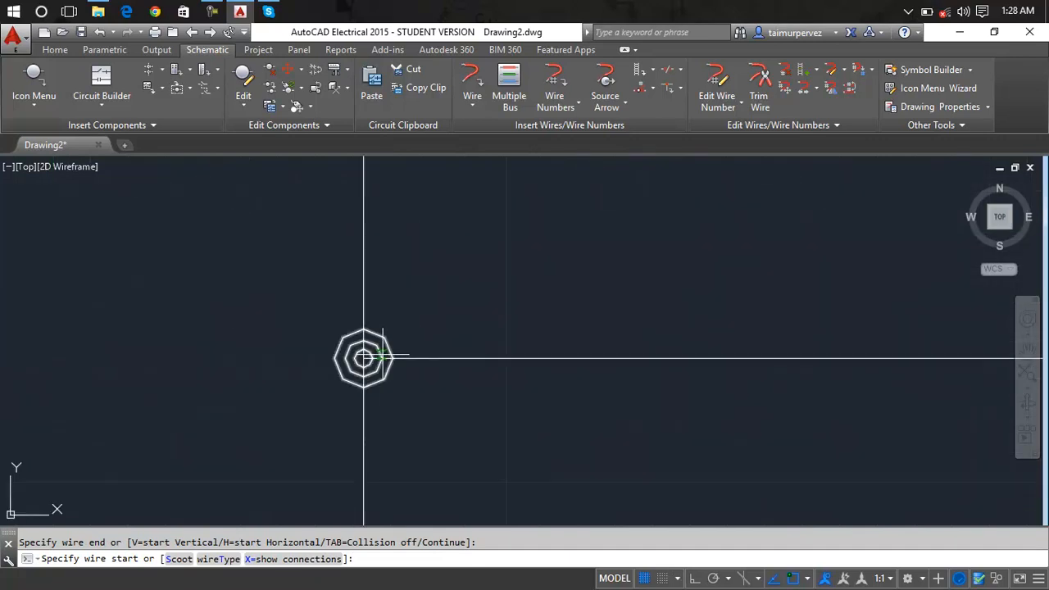
scroll(598, 199, "down", 5)
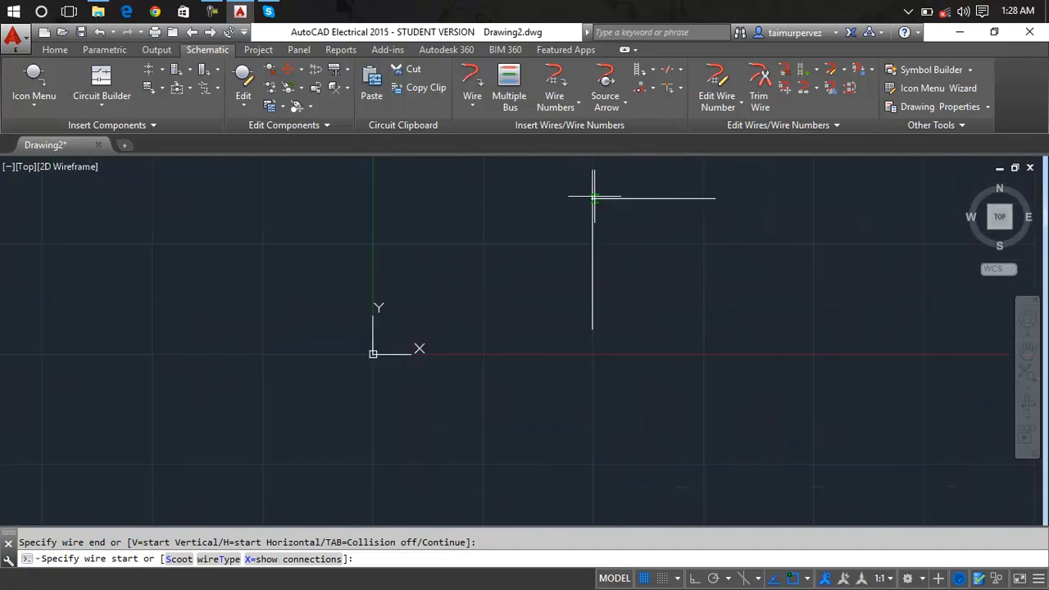
Erase the vertical wire together with its horizontal branch and junction dot
left_click(591, 206)
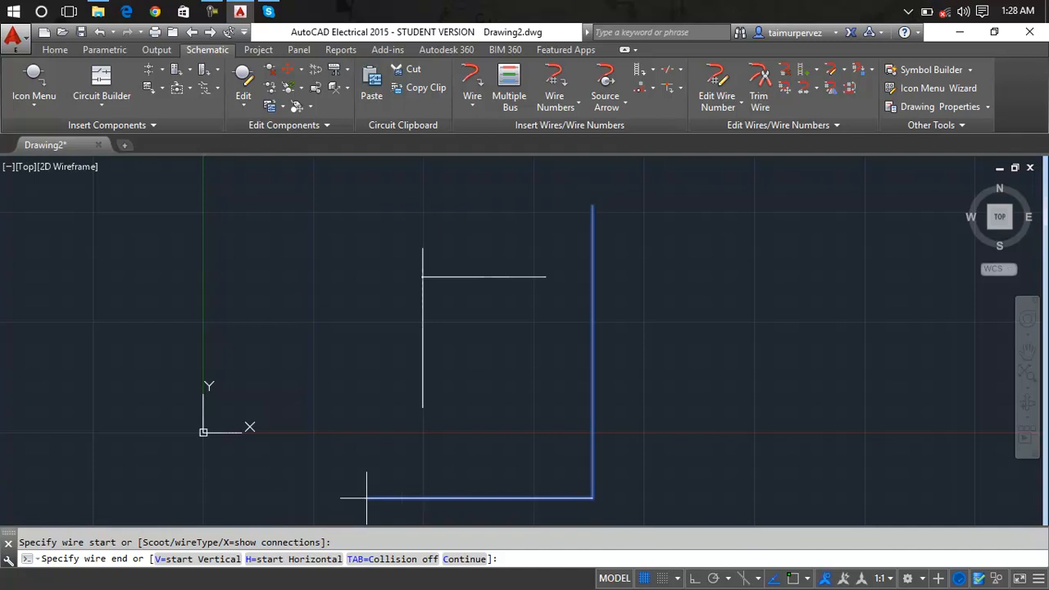
key("Escape")
left_click(579, 208)
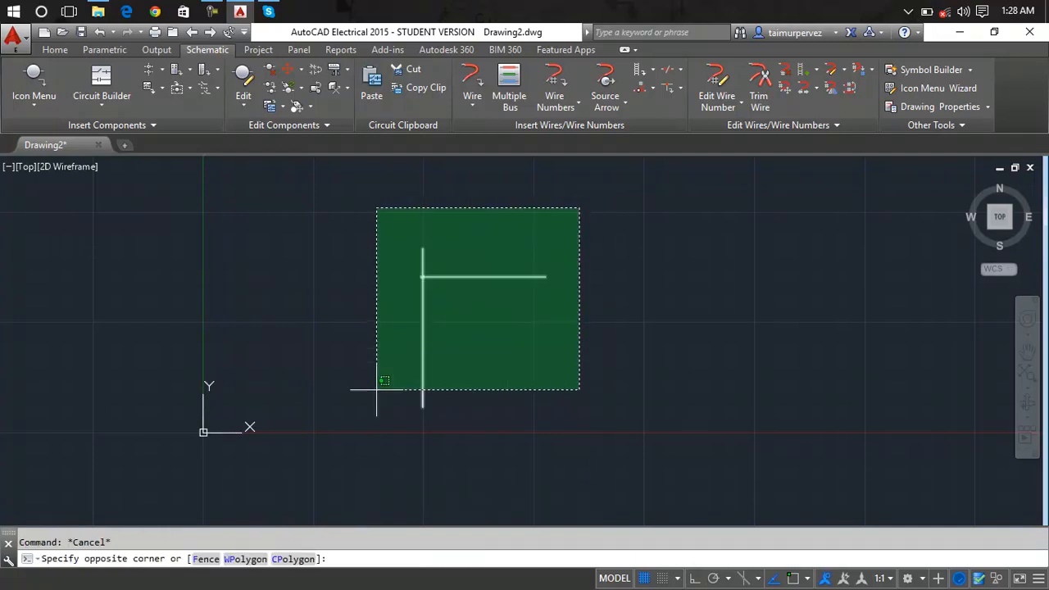
left_click(326, 482)
key("Delete")
Draw one long horizontal wire across the middle of the empty drawing
scroll(368, 253, "up", 3)
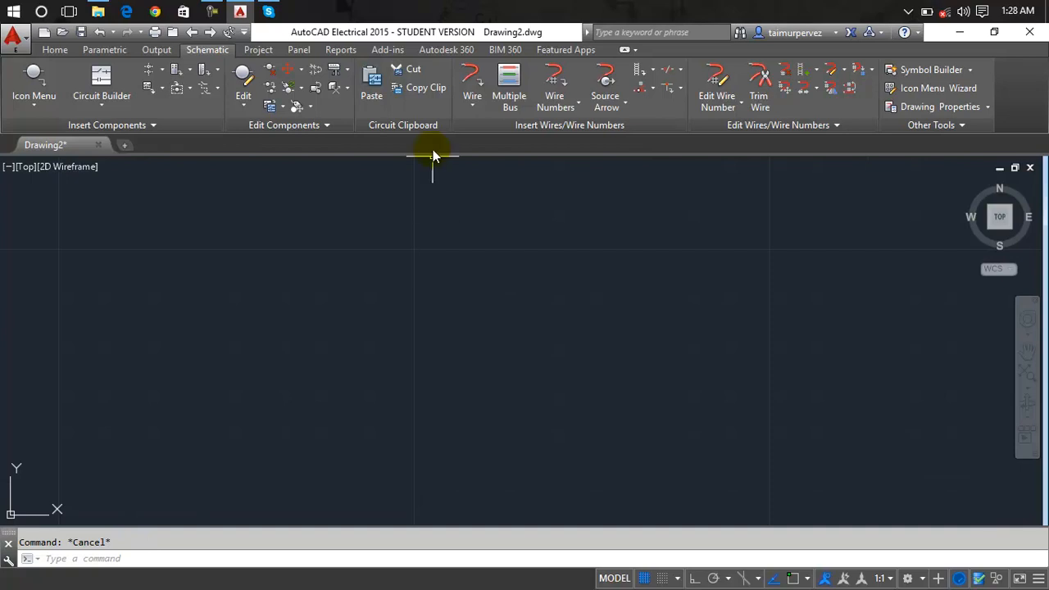
left_click(471, 104)
left_click(480, 133)
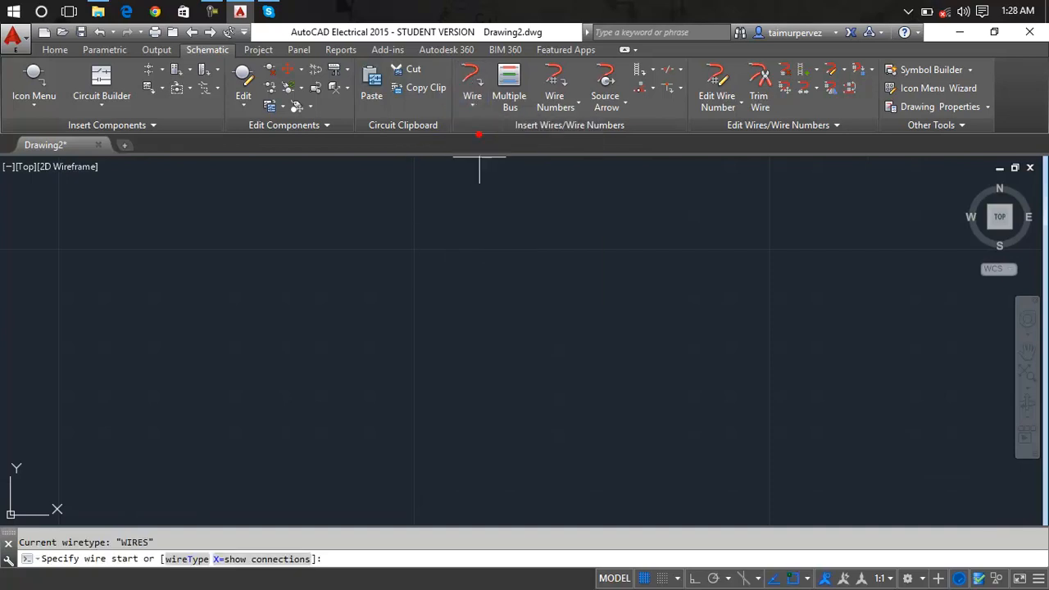
left_click(363, 283)
left_click(794, 283)
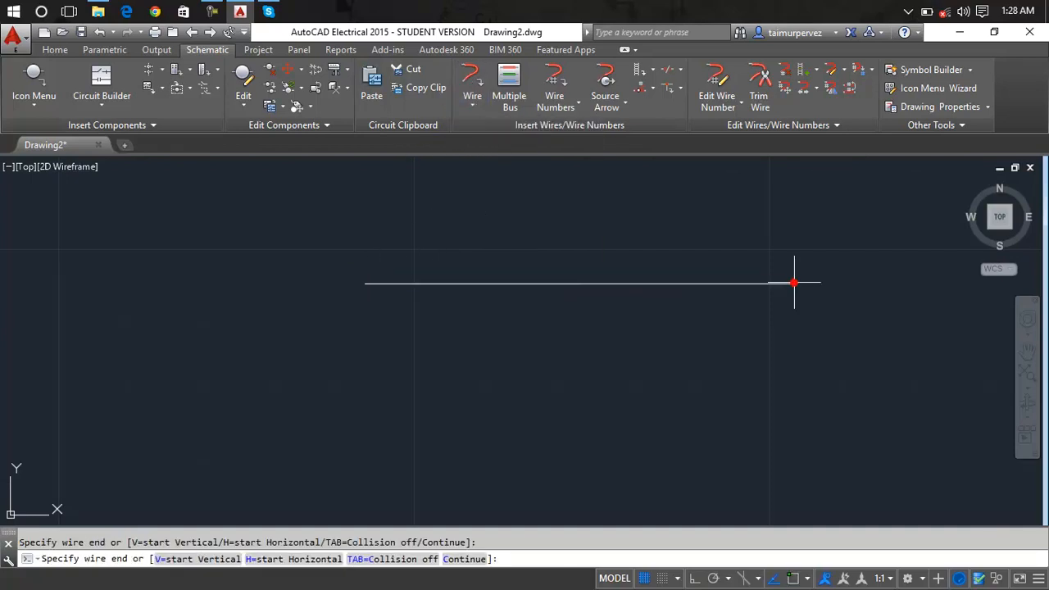
key("Escape")
key("Escape")
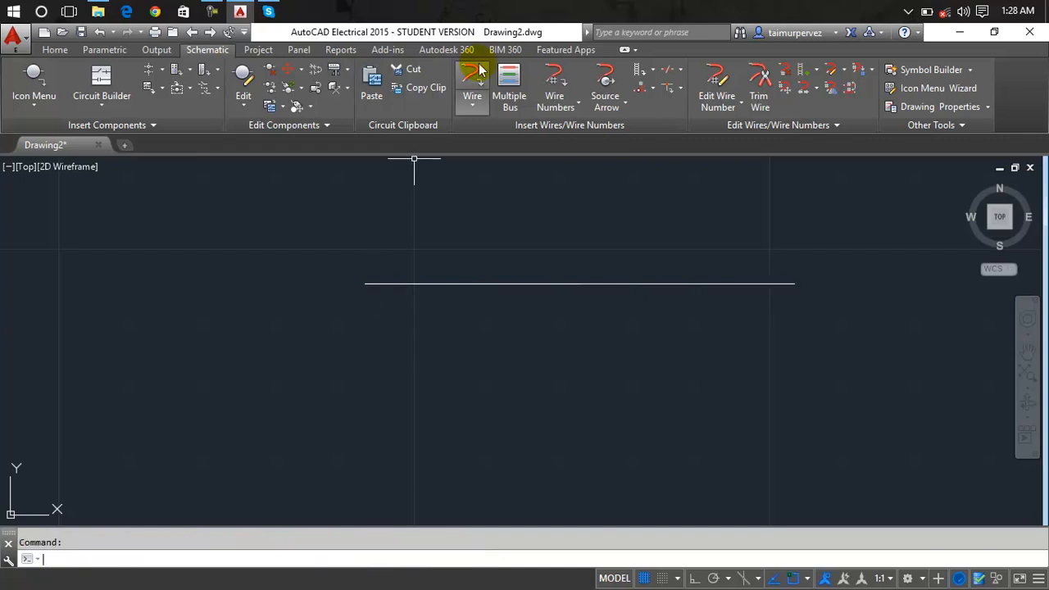
Draw a wire running down from a point near the left end of the horizontal wire
left_click(468, 107)
left_click(421, 283)
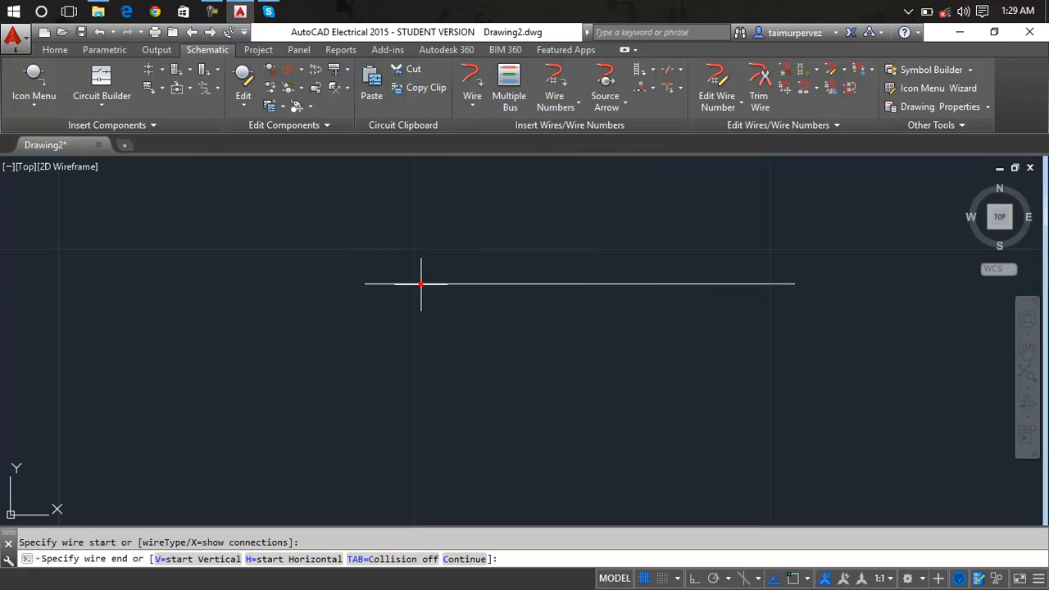
left_click(402, 496)
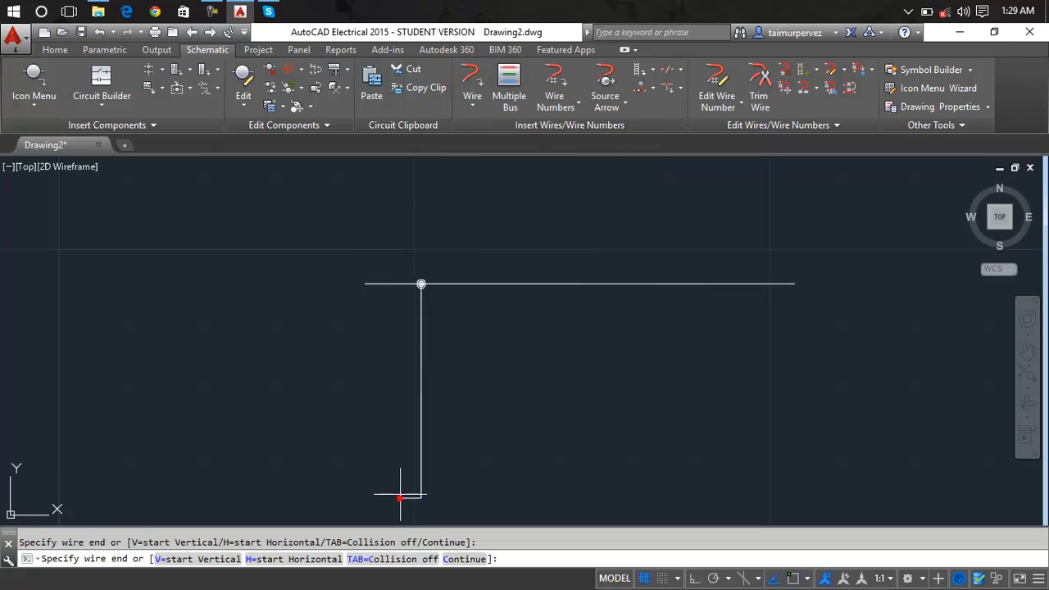
key("Escape")
Delete the short horizontal stub at the lower end of the branch wire
left_click(487, 284)
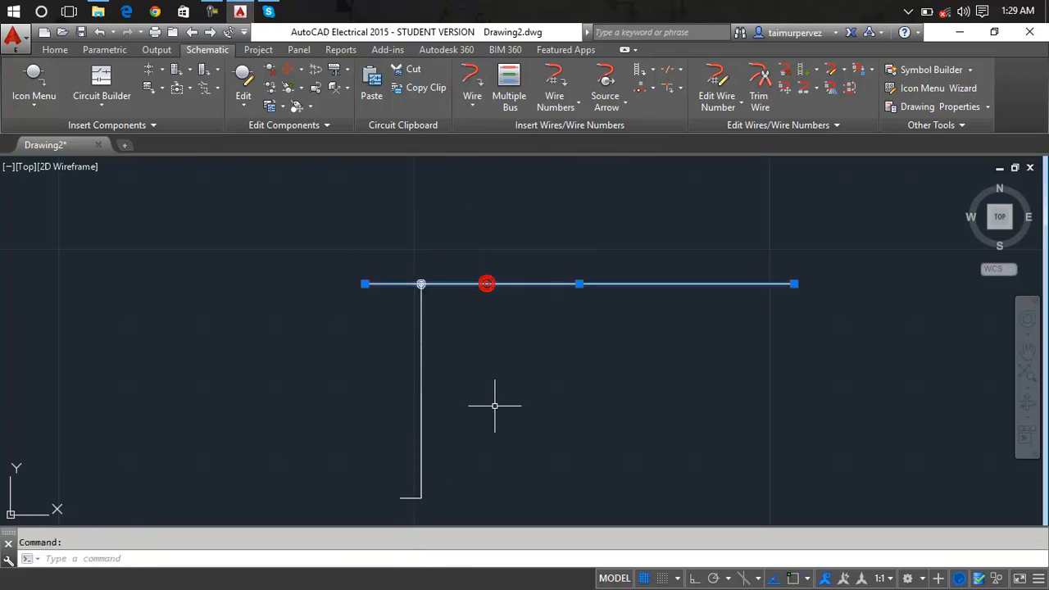
key("Escape")
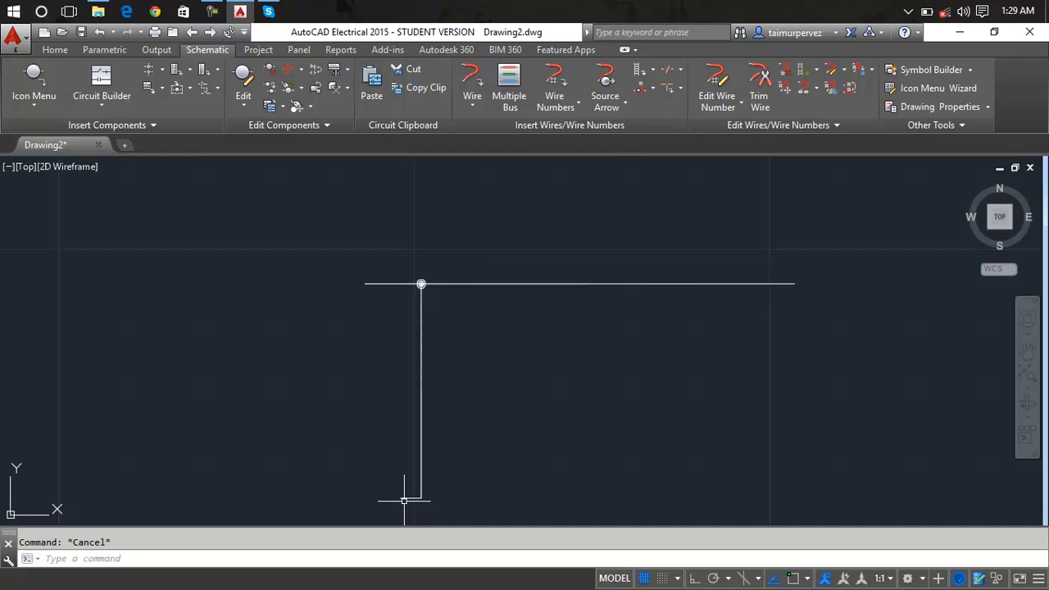
left_click(410, 497)
key("Delete")
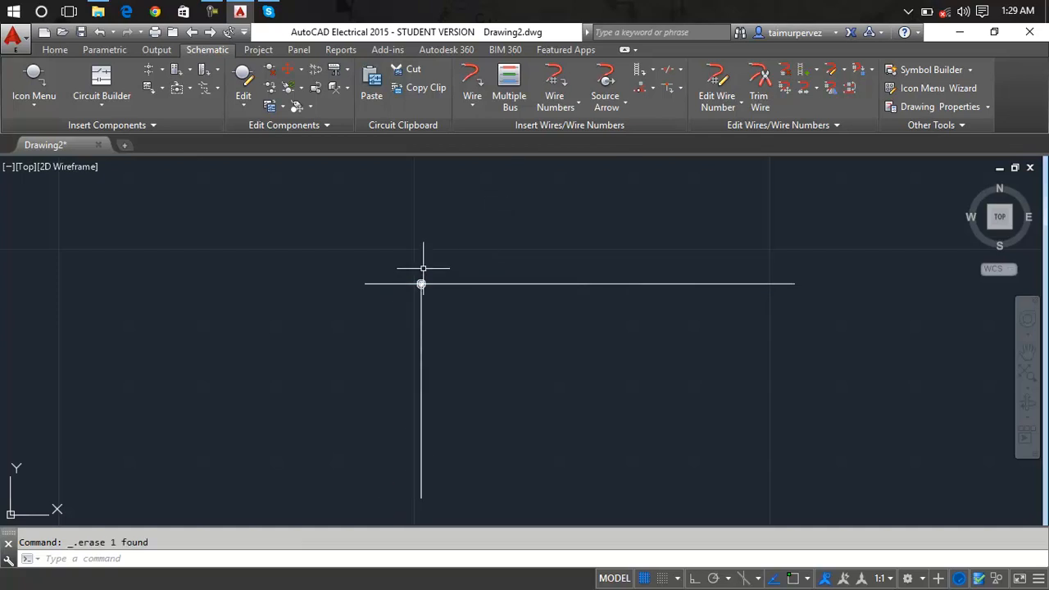
Draw a second wire straight down from the horizontal wire, beside the first branch and ending level with its lower end
scroll(423, 267, "up", 5)
scroll(423, 267, "down", 2)
middle_click_drag(423, 267, 442, 174)
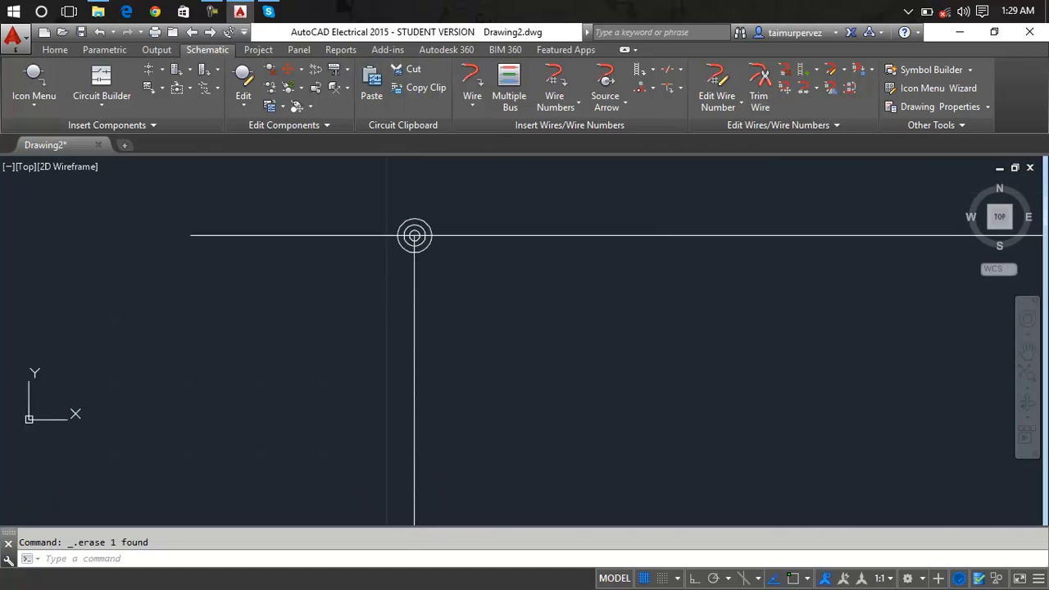
left_click(472, 81)
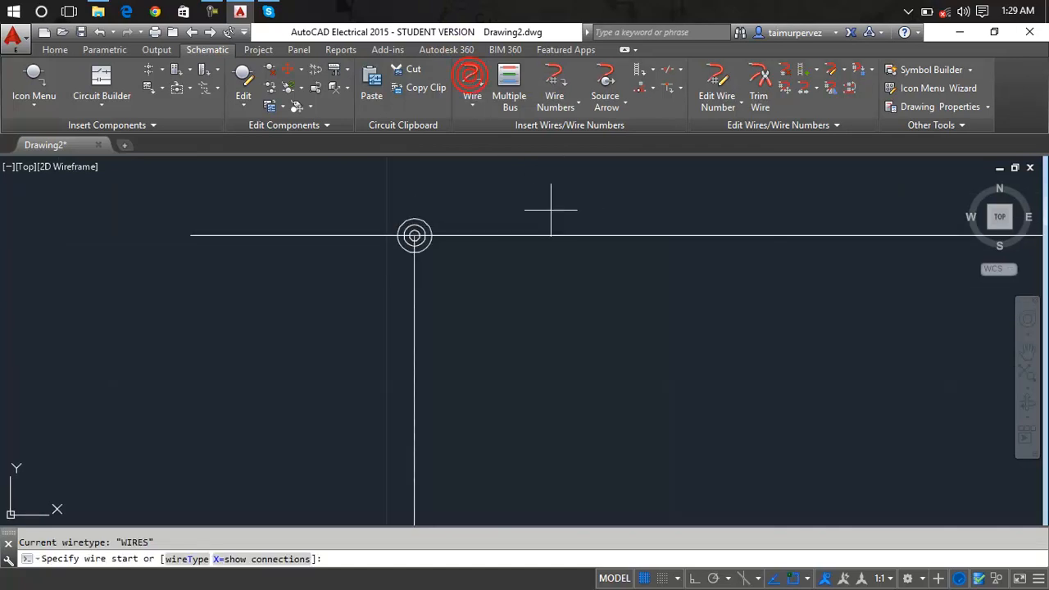
left_click(668, 236)
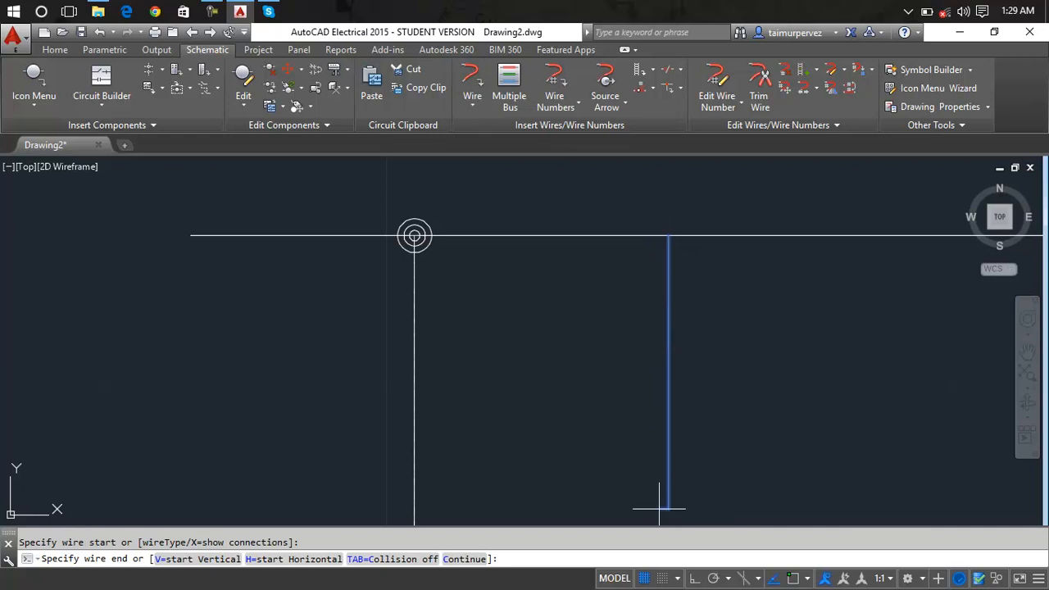
scroll(658, 508, "down", 4)
middle_click_drag(662, 498, 640, 352)
scroll(626, 442, "down", 2)
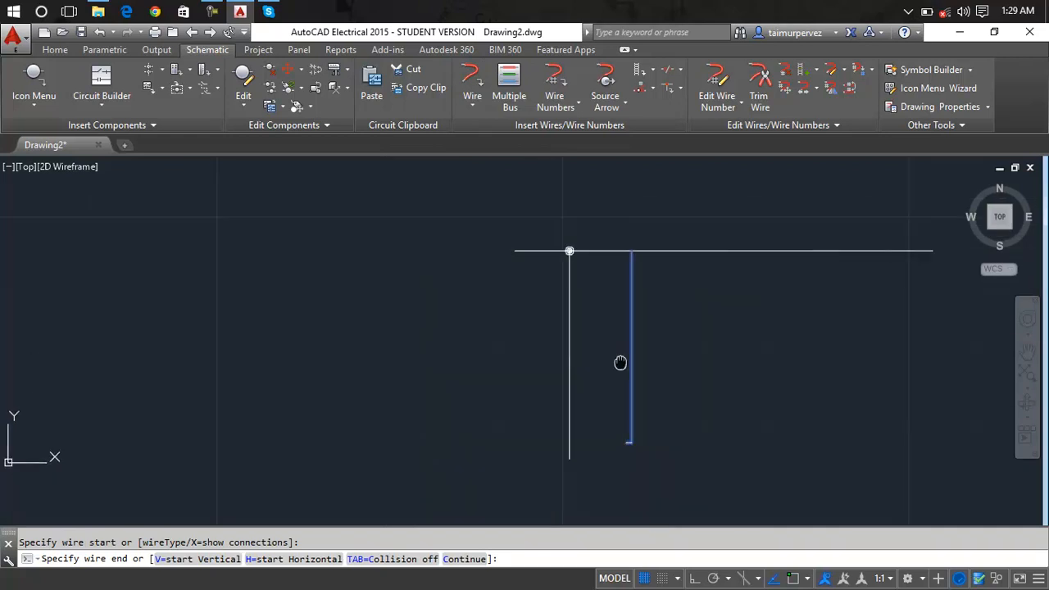
left_click(630, 459)
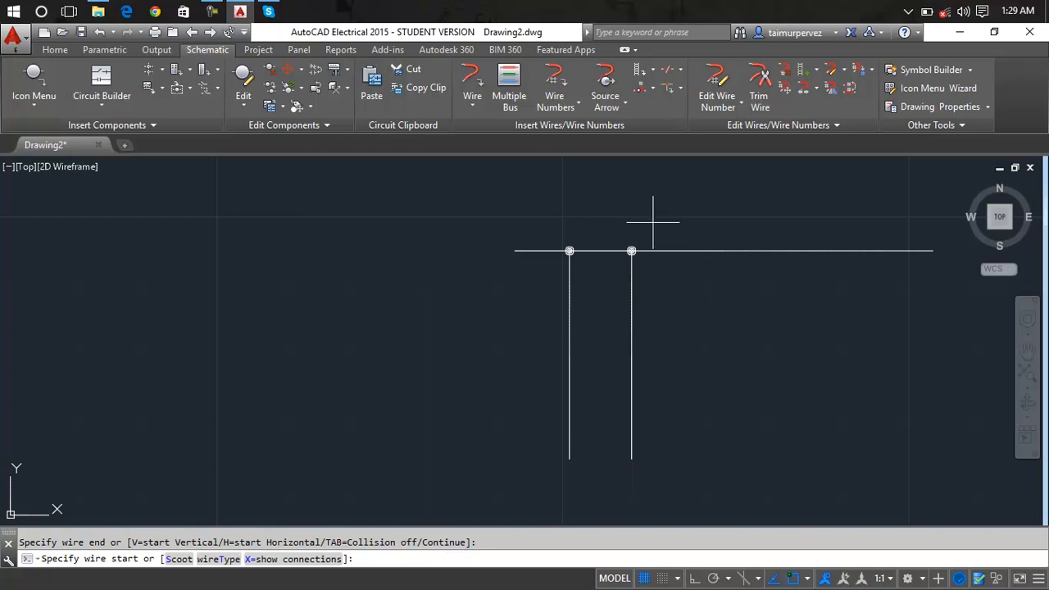
Draw an L-shaped wire from above the horizontal wire's left end to a point on the first branch just below its junction
scroll(654, 221, "up", 4)
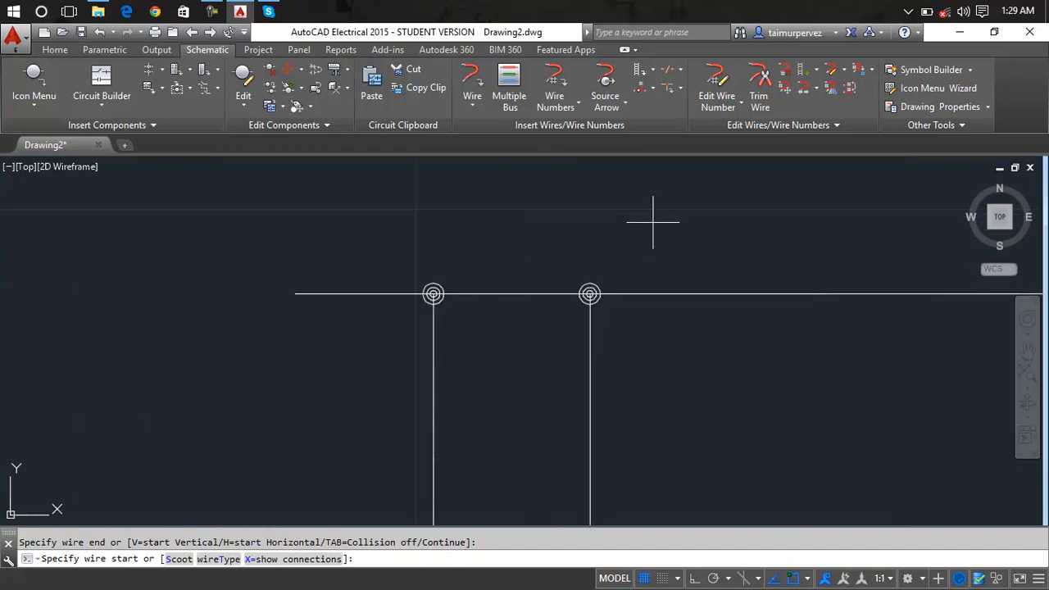
left_click(483, 79)
left_click(231, 184)
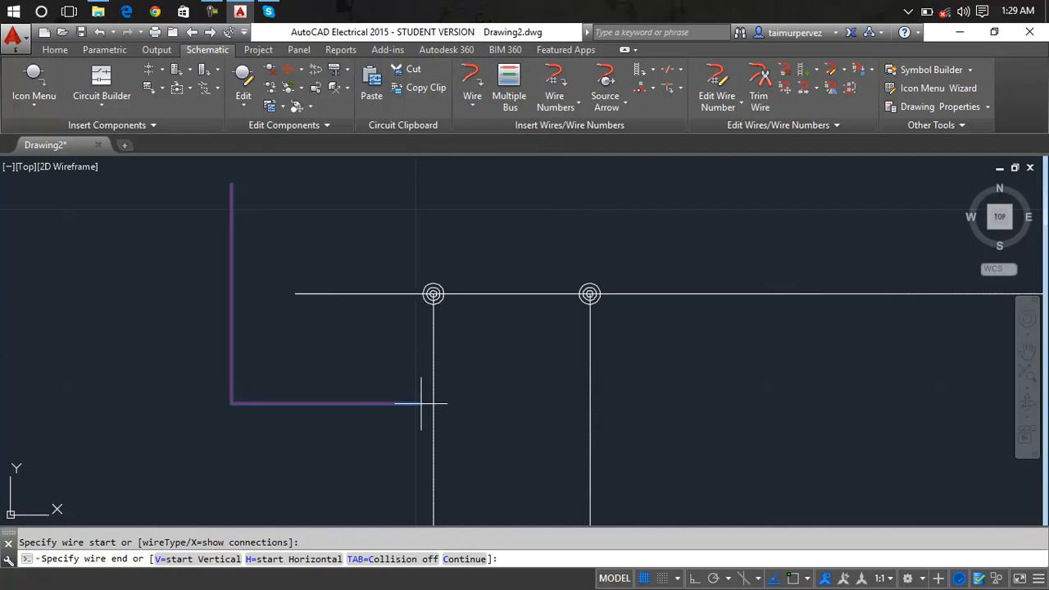
left_click(424, 341)
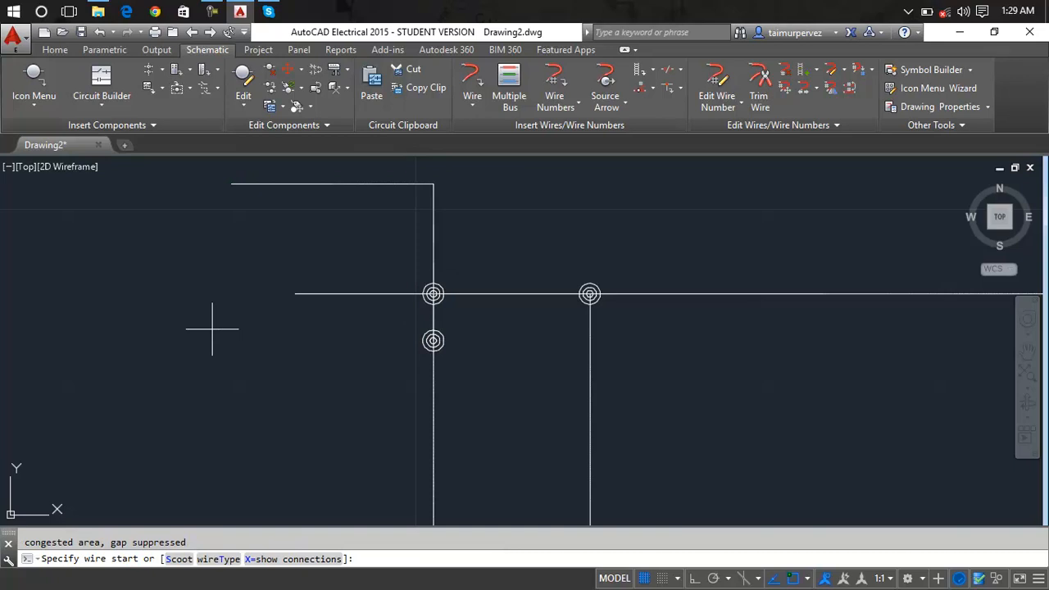
Delete the L-shaped wire's extra junction dot on the first branch, along with its vertical and horizontal segments
key("Escape")
left_click(433, 340)
key("Delete")
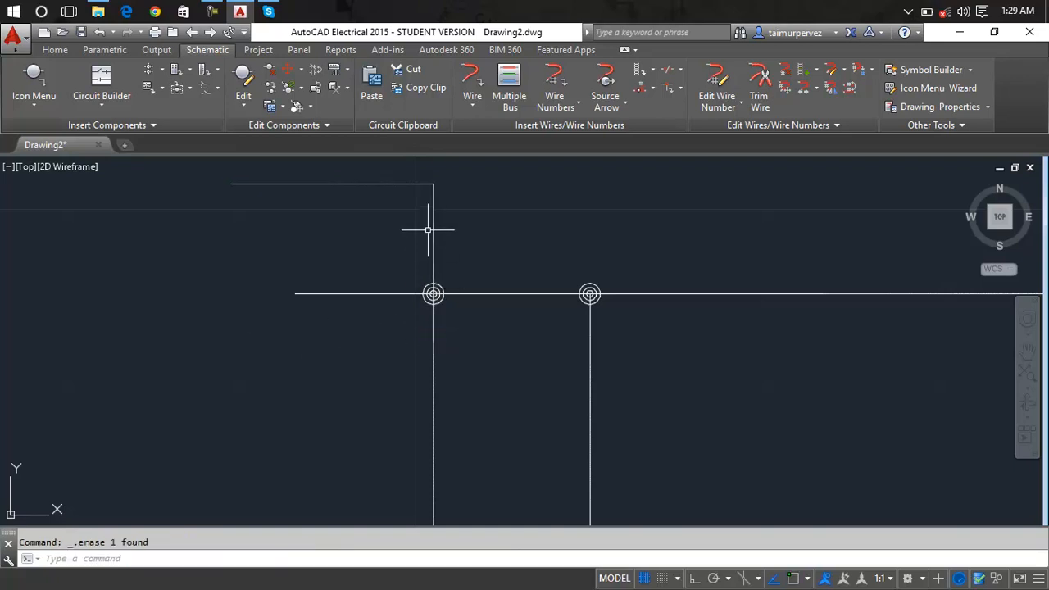
left_click(430, 227)
key("Delete")
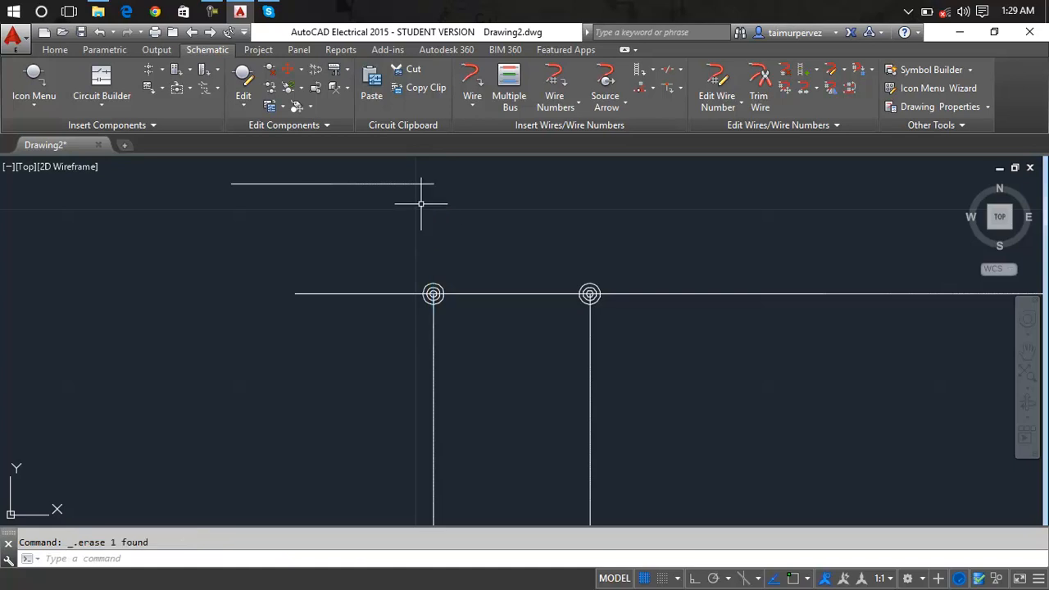
left_click(414, 184)
key("Delete")
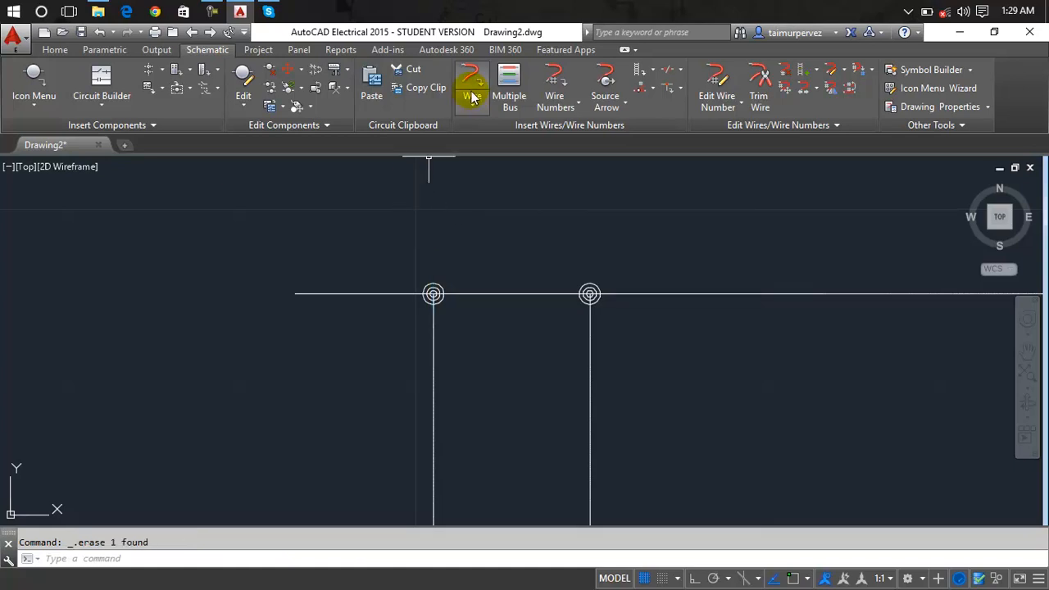
Draw a stepped wire beside the second branch, running horizontally, down, across and back up in one continuous run
left_click(472, 90)
left_click(682, 373)
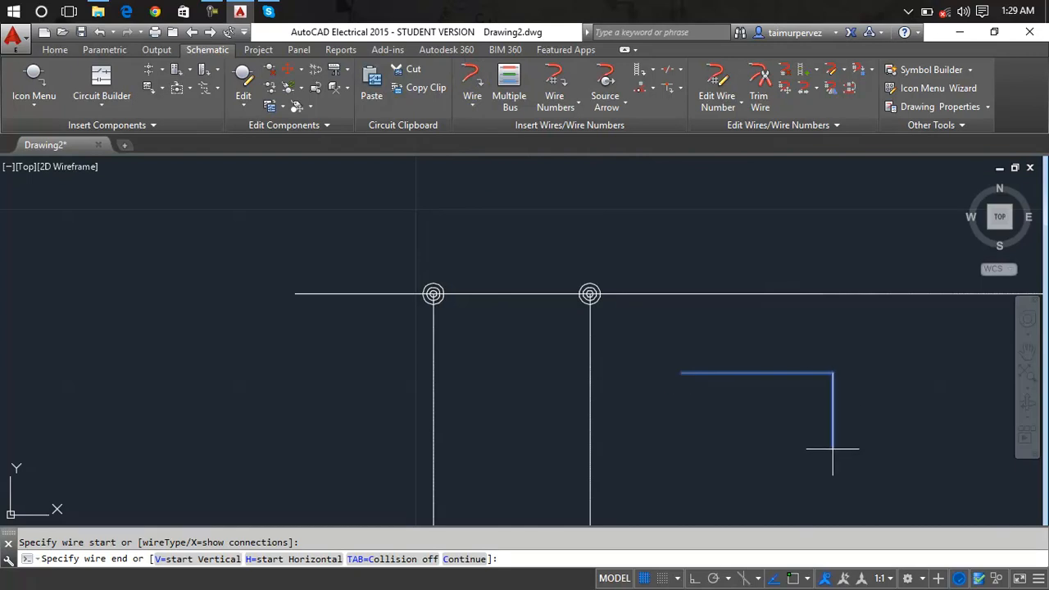
middle_click_drag(865, 449, 773, 307)
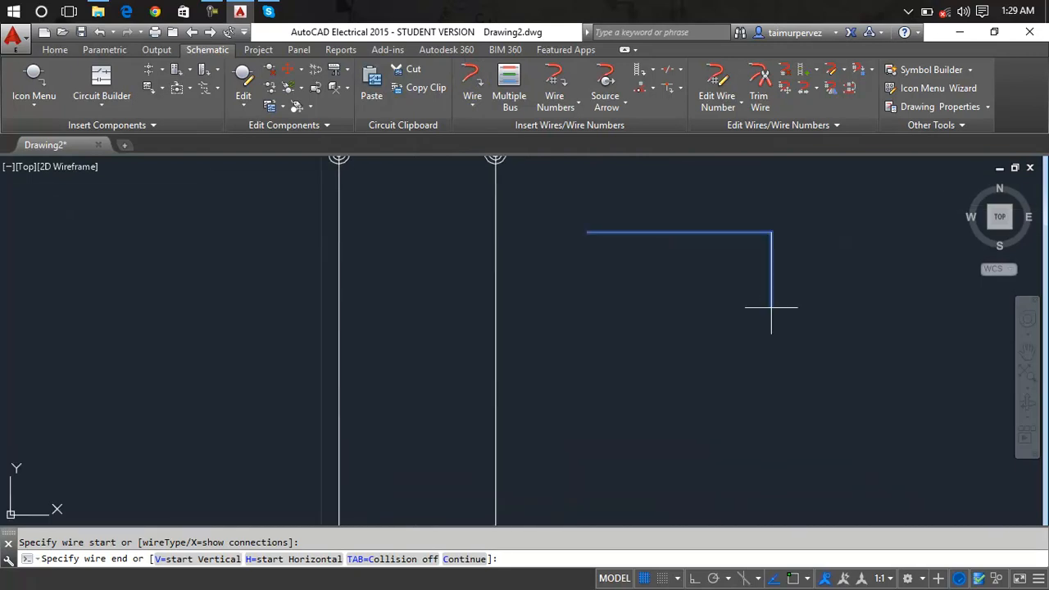
left_click(763, 355)
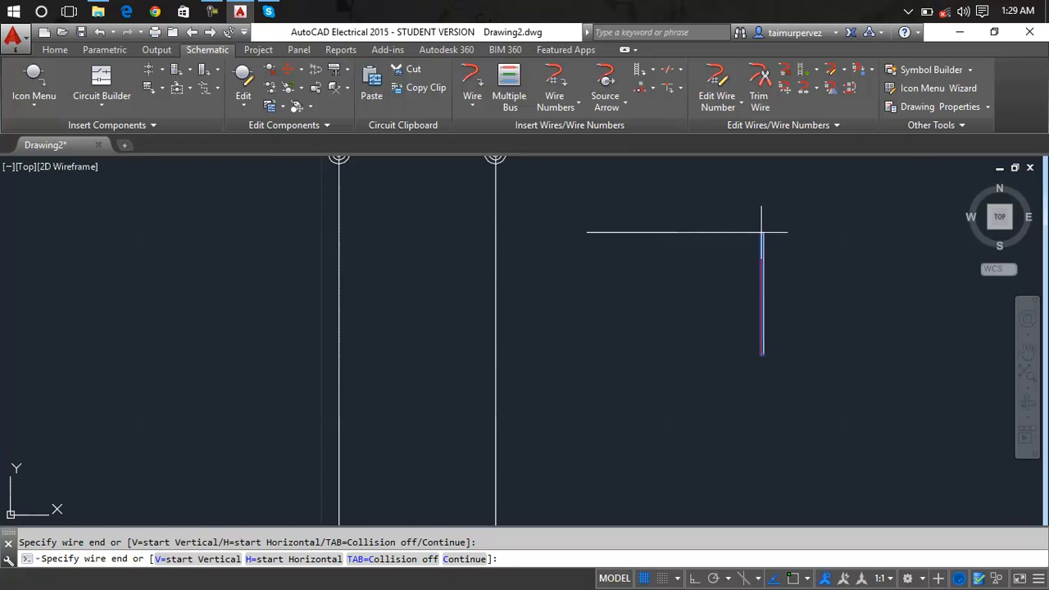
left_click(936, 239)
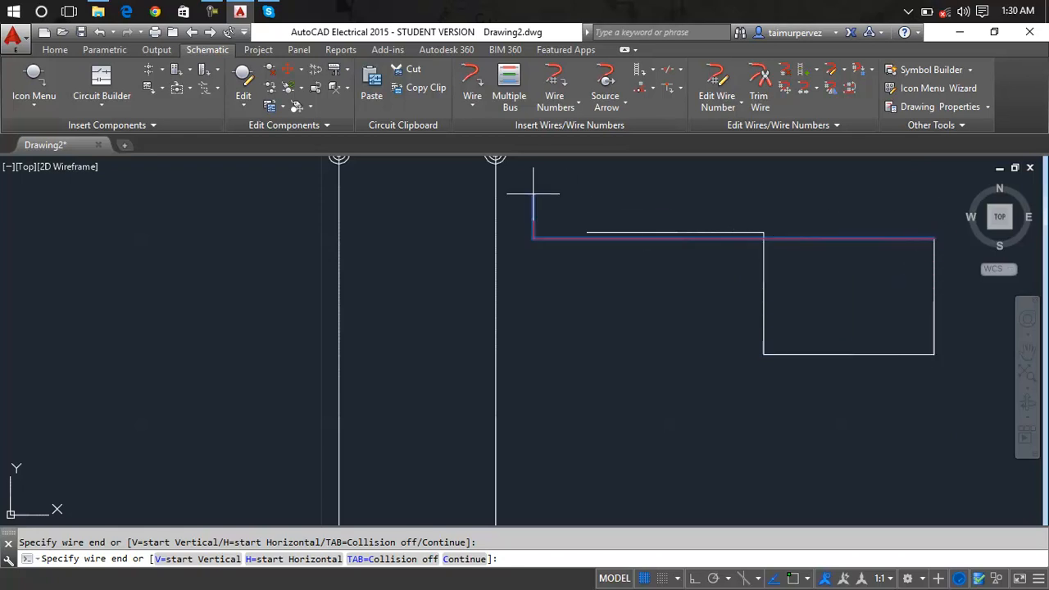
key("Escape")
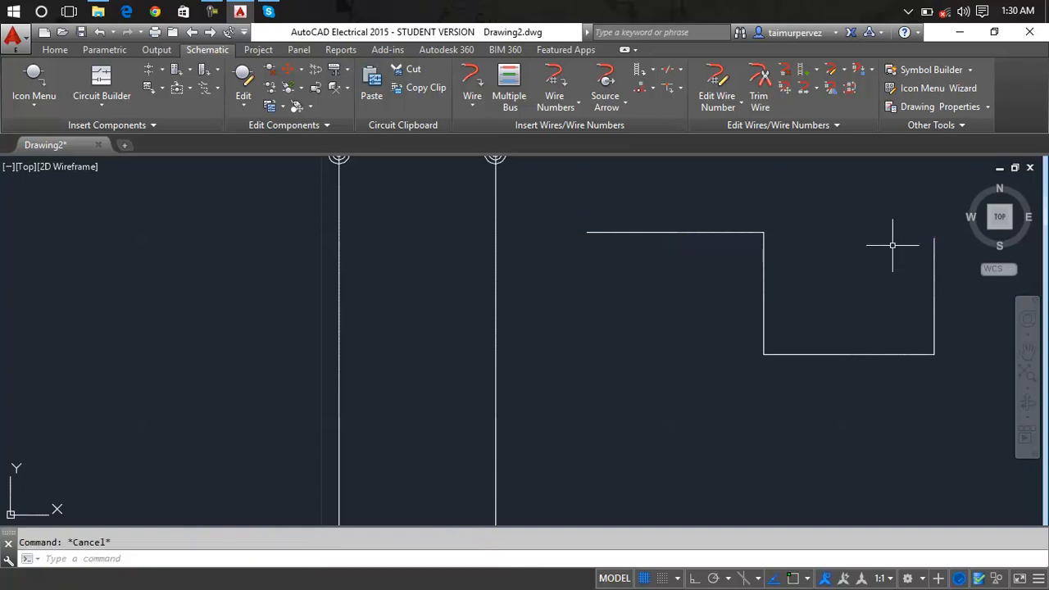
Draw a wire from the stepped wire's free upper end back across its middle vertical segment to its first horizontal segment
scroll(932, 244, "up", 4)
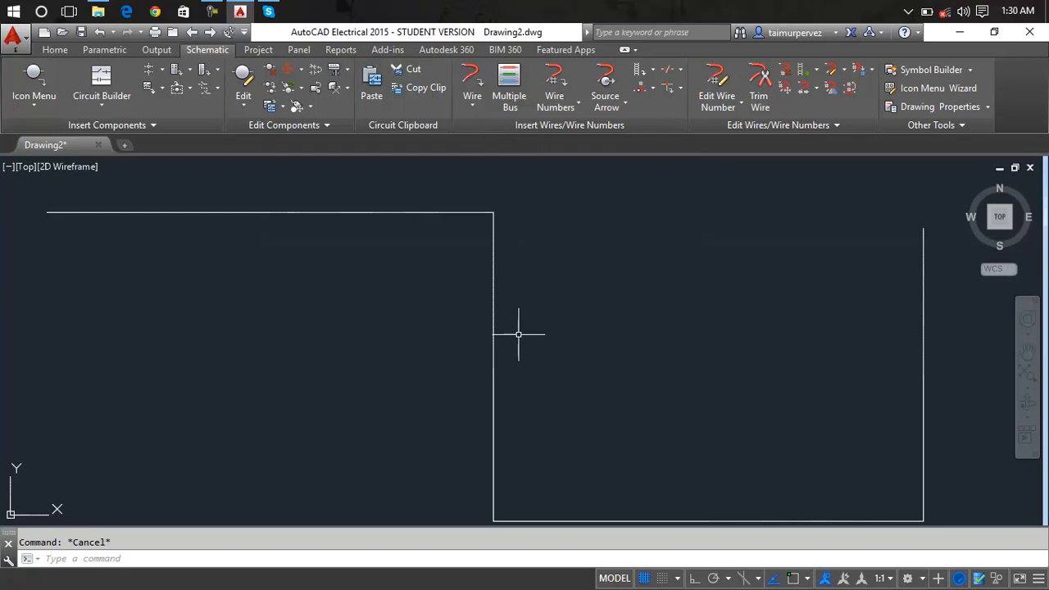
left_click(472, 104)
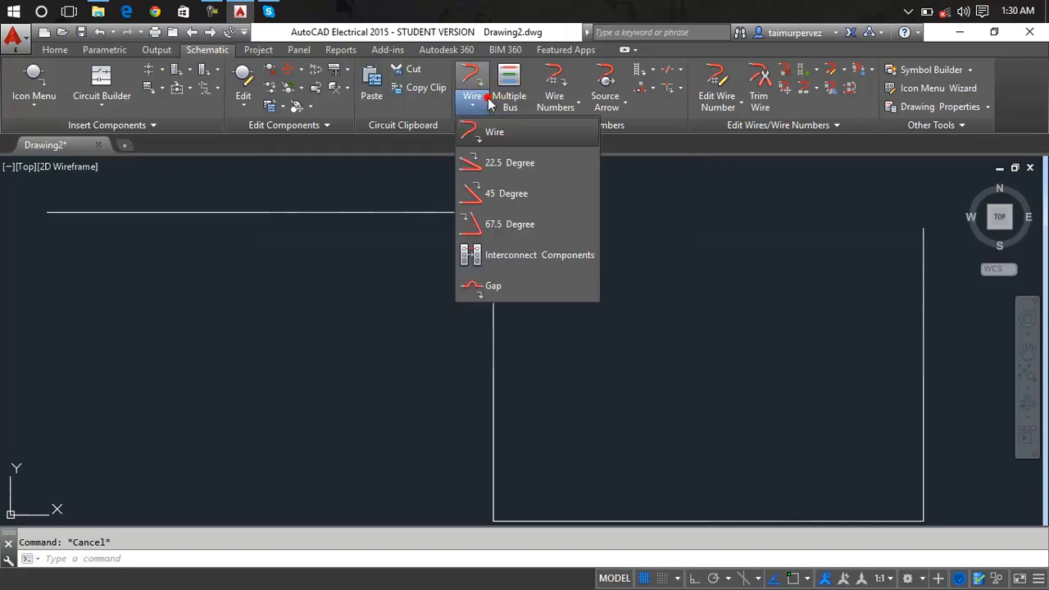
left_click(496, 139)
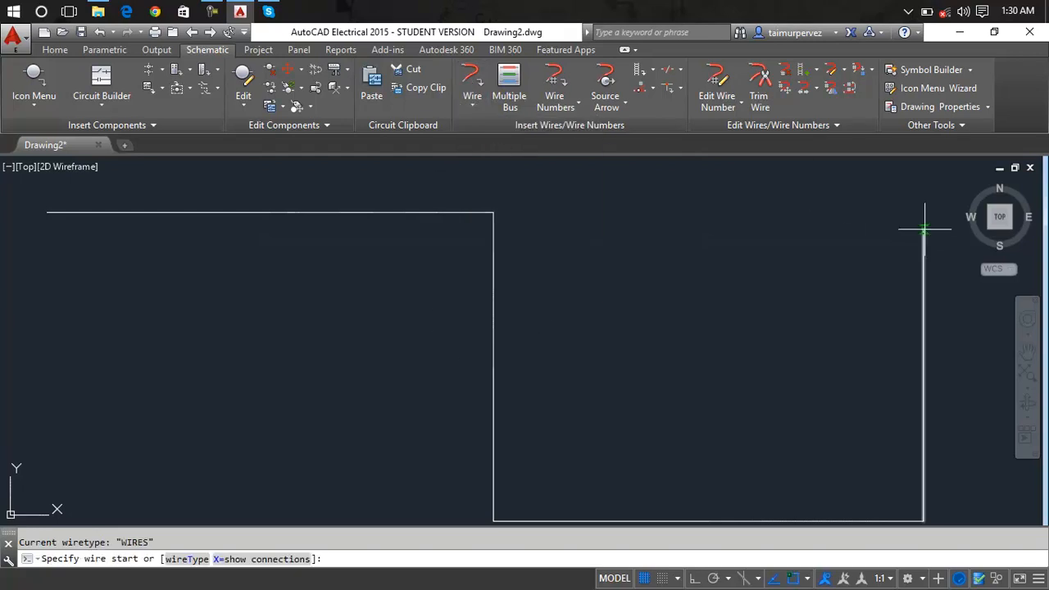
left_click(924, 229)
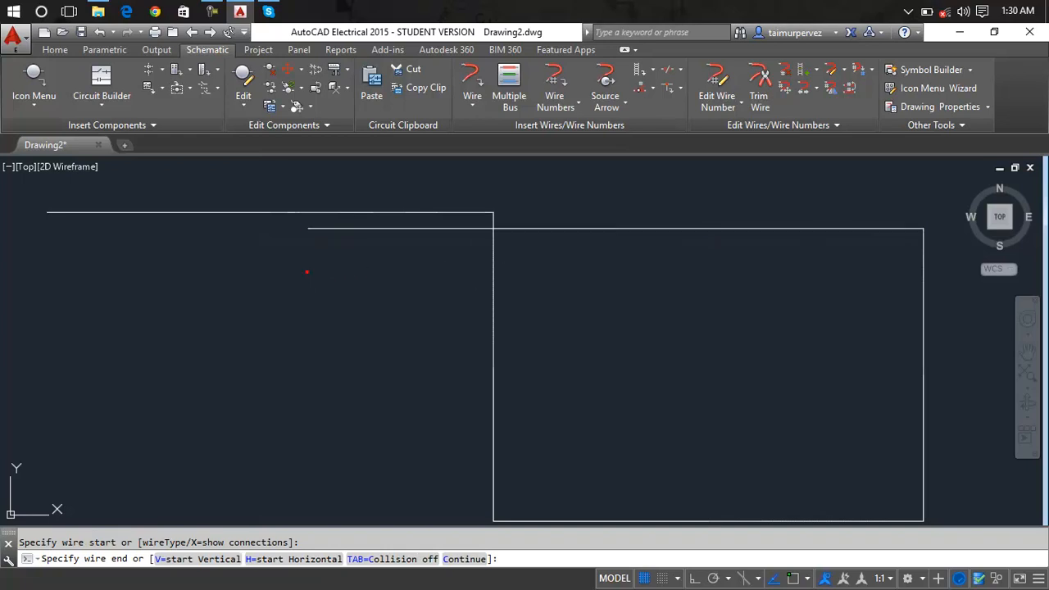
left_click(307, 272)
key("Return")
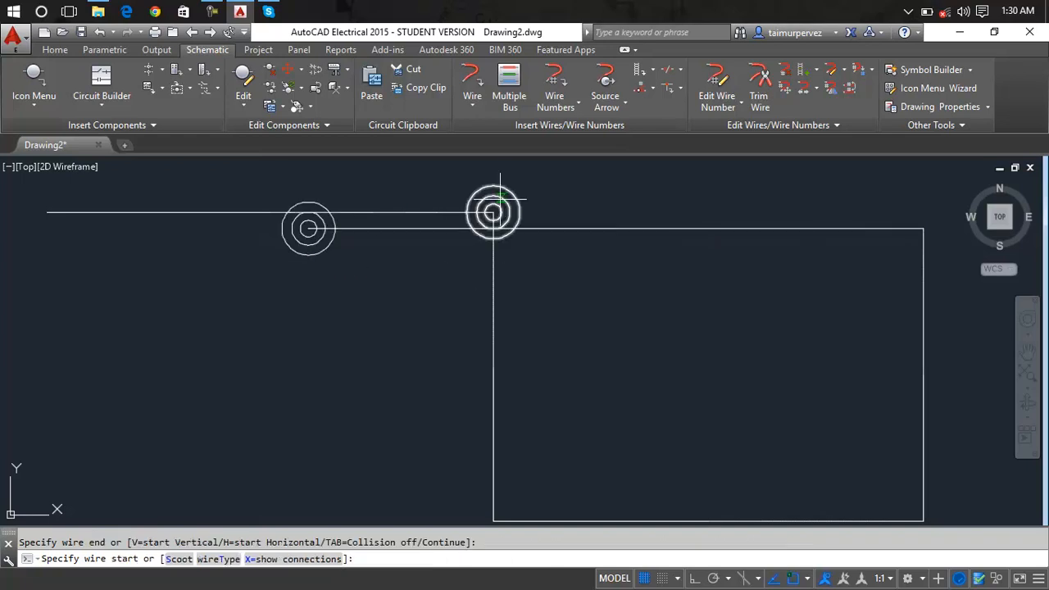
key("Escape")
Delete the junction dot at the upper corner of the stepped wire
left_click(506, 196)
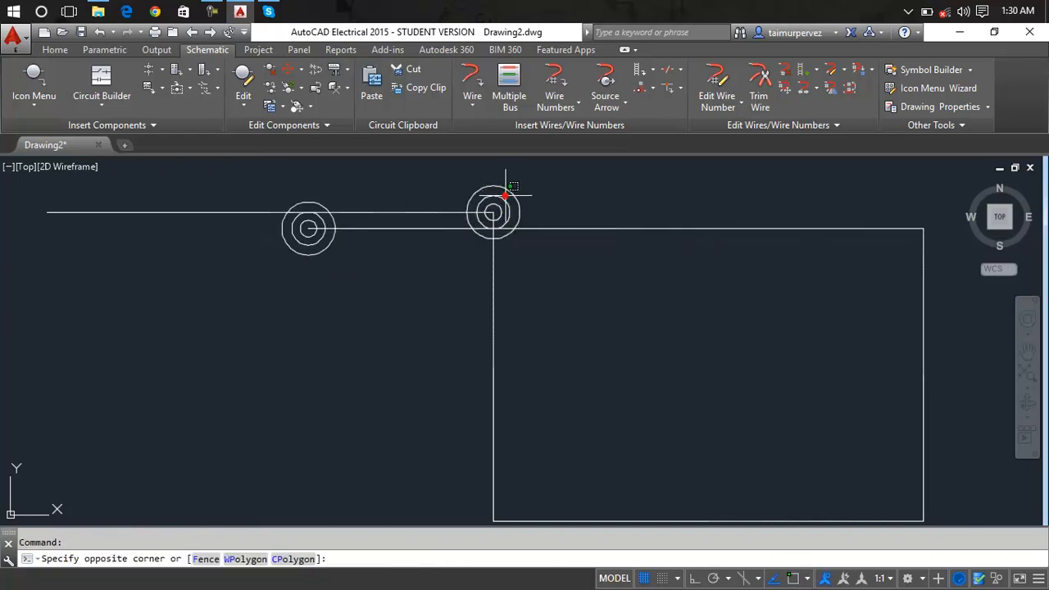
key("Escape")
left_click(507, 194)
key("Delete")
scroll(464, 229, "up", 4)
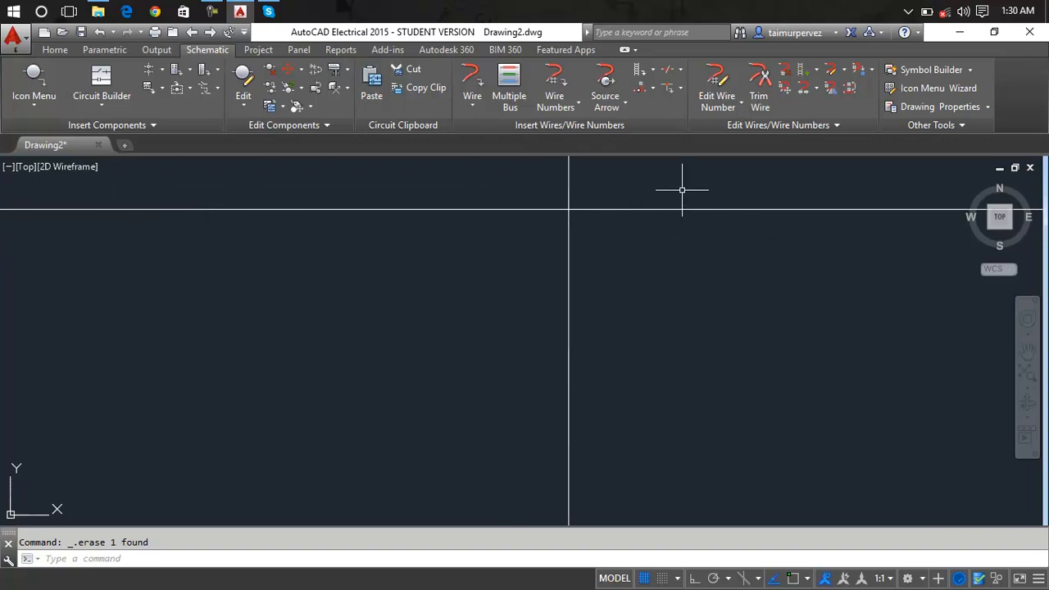
Delete the whole stepped wire and its remaining junction dot, keeping the horizontal wire and its two branches
scroll(553, 216, "down", 3)
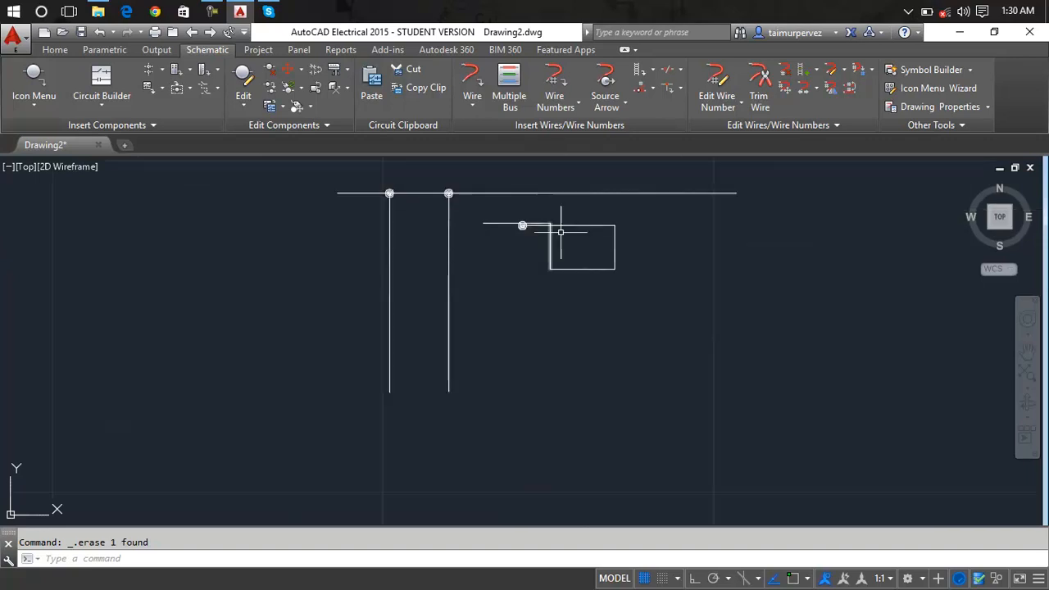
left_click(642, 195)
left_click(492, 314)
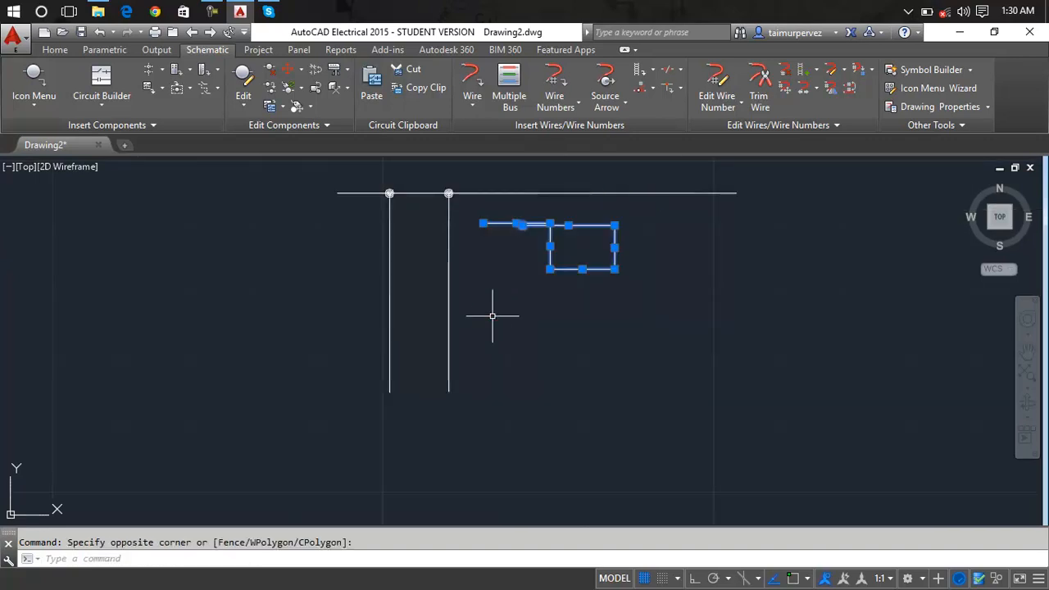
key("Delete")
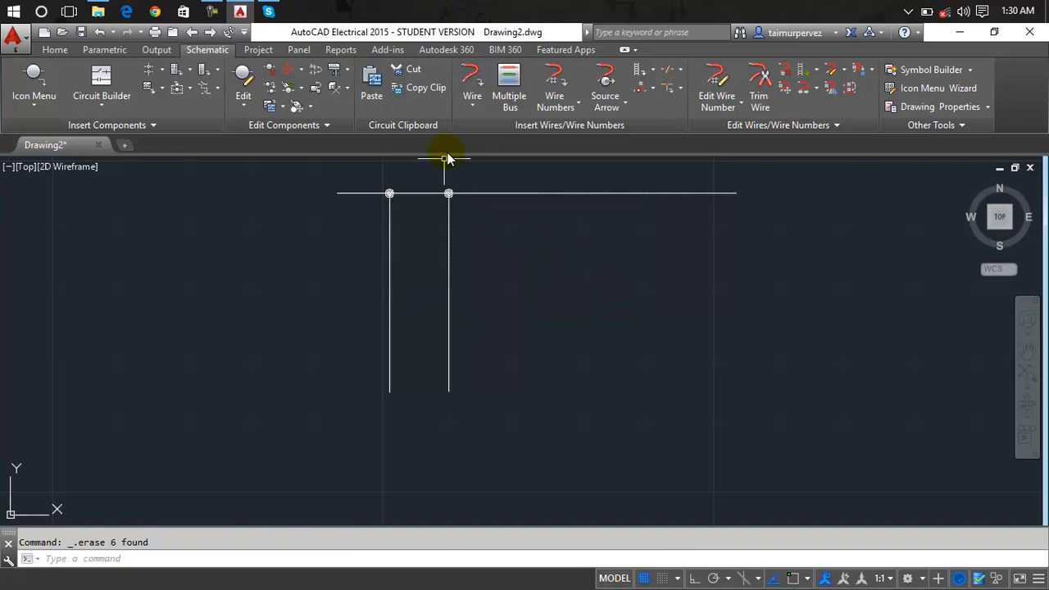
Draw a multi-segment 22.5 degree wire crossing the horizontal wire, turning down beyond its right end and returning across both vertical branches
left_click(472, 107)
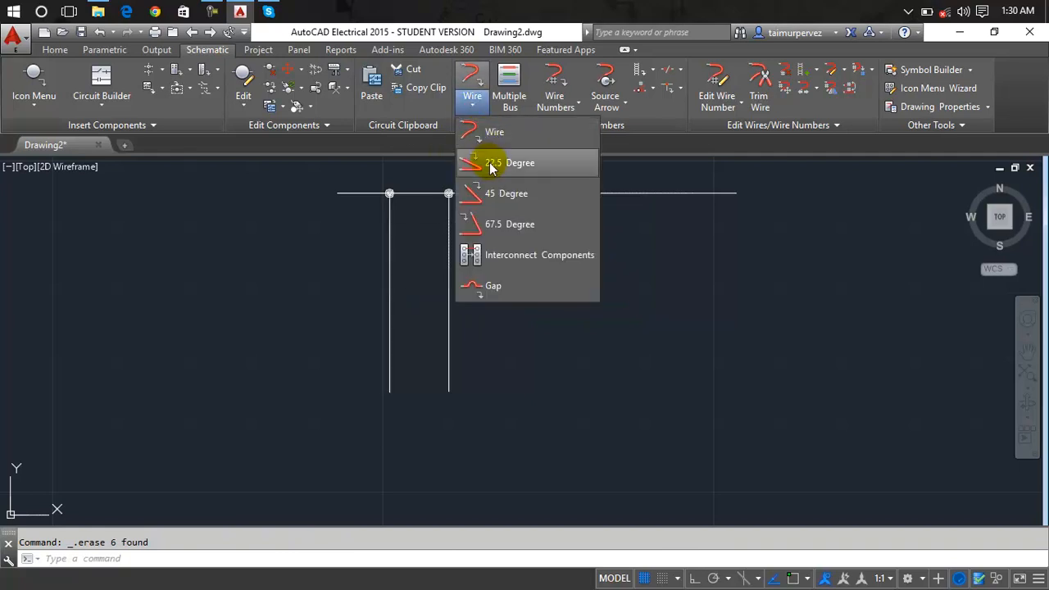
left_click(523, 164)
left_click(513, 248)
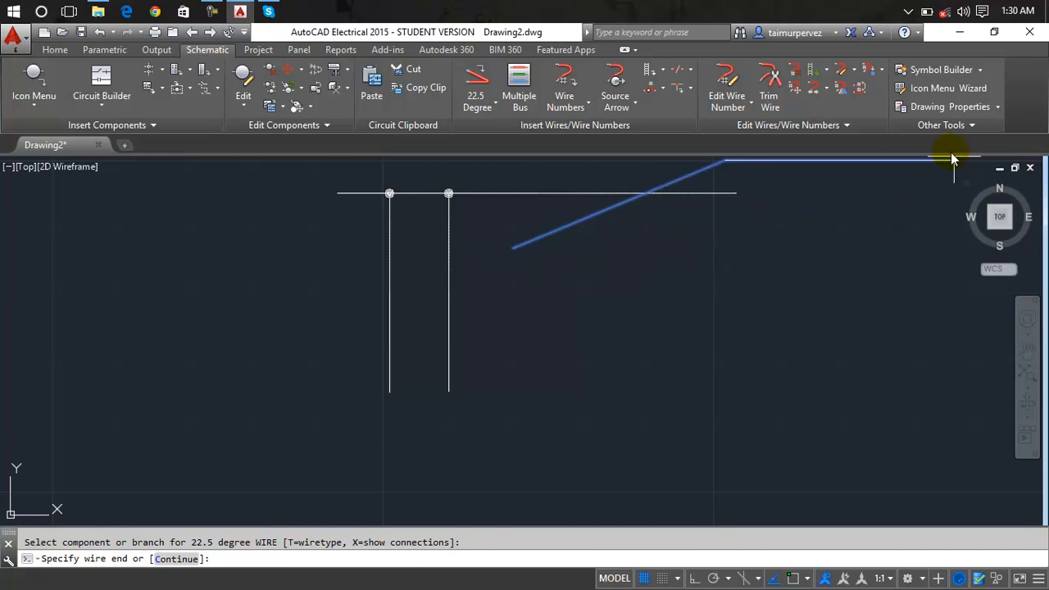
middle_click_drag(778, 194, 737, 318)
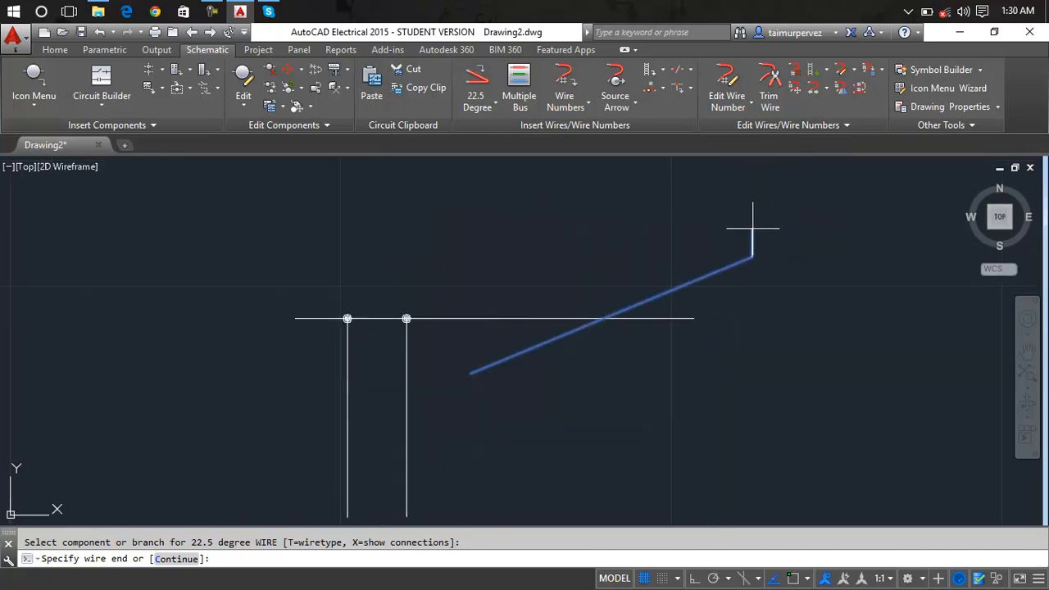
left_click(826, 223)
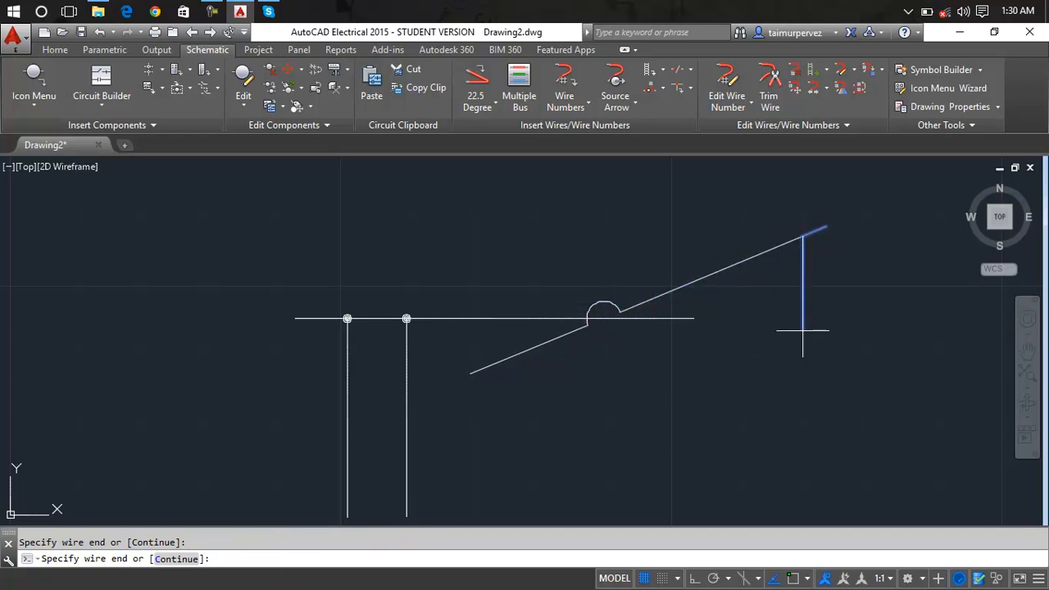
left_click(956, 394)
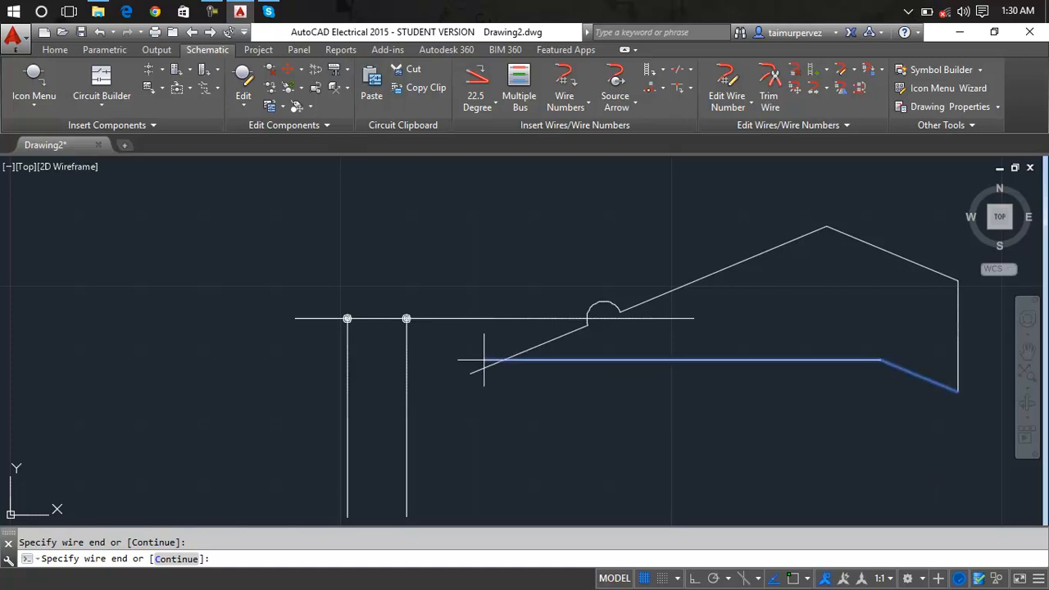
left_click(291, 438)
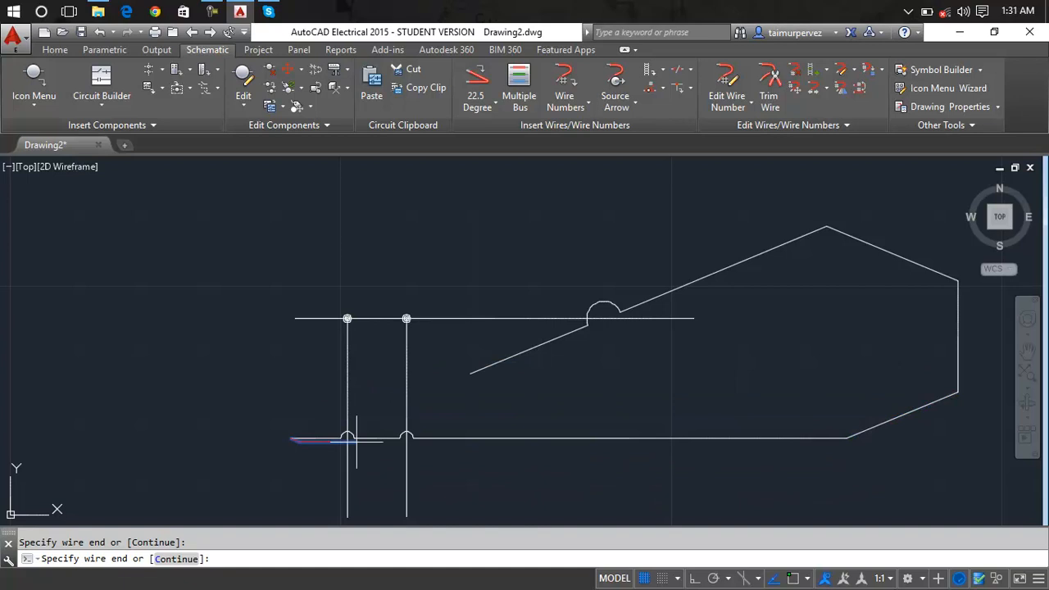
key("Return")
Examine the points where the 22.5 degree wire crosses the two vertical branches, and the overall wire layout
scroll(346, 434, "up", 8)
scroll(347, 434, "down", 6)
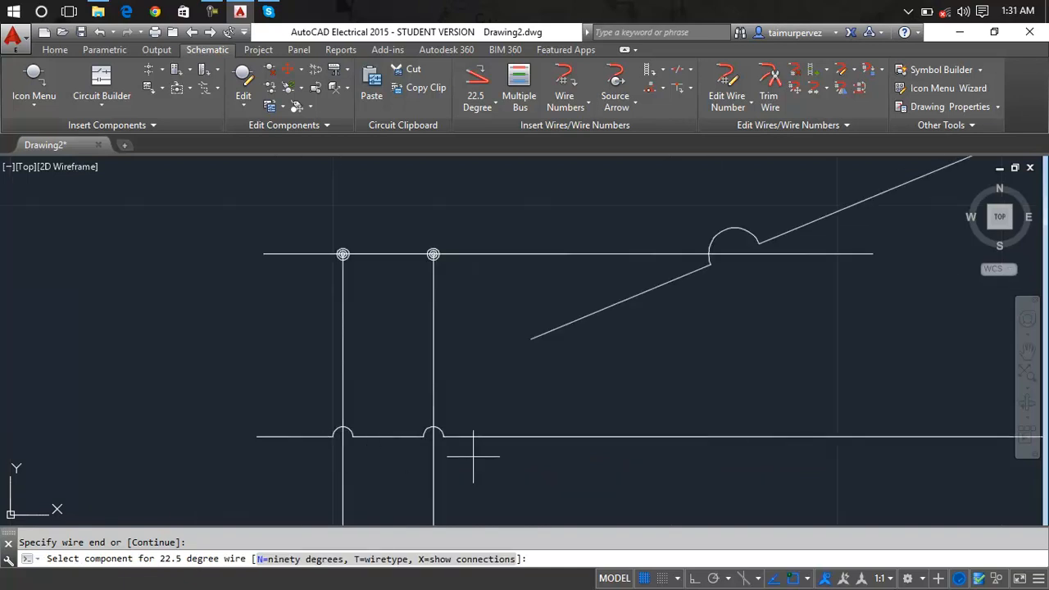
scroll(429, 428, "up", 12)
scroll(262, 397, "down", 8)
scroll(261, 397, "down", 3)
middle_click_drag(269, 398, 612, 270)
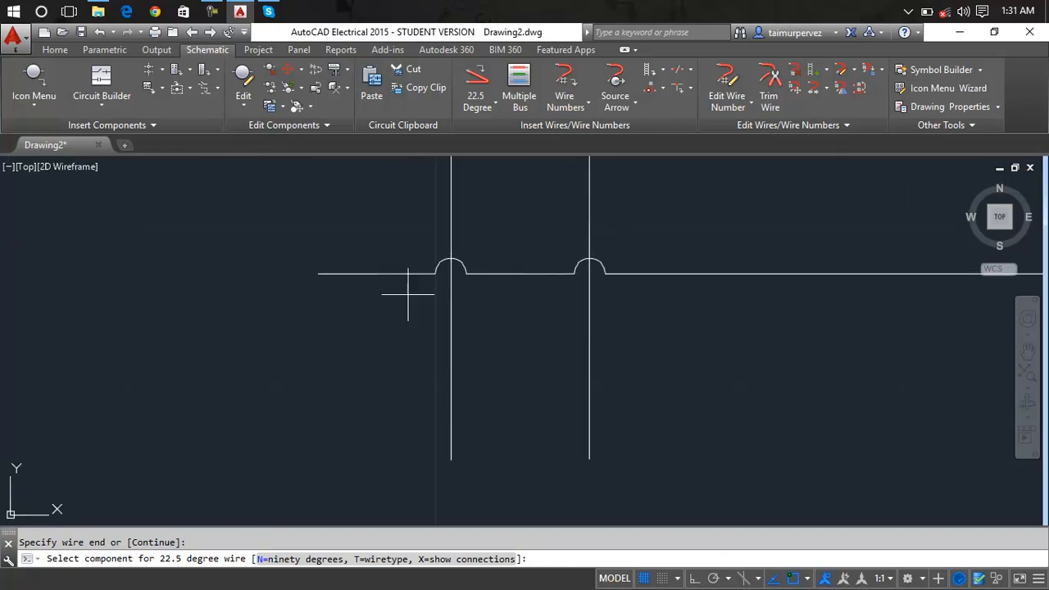
scroll(562, 199, "down", 6)
middle_click_drag(569, 222, 456, 344)
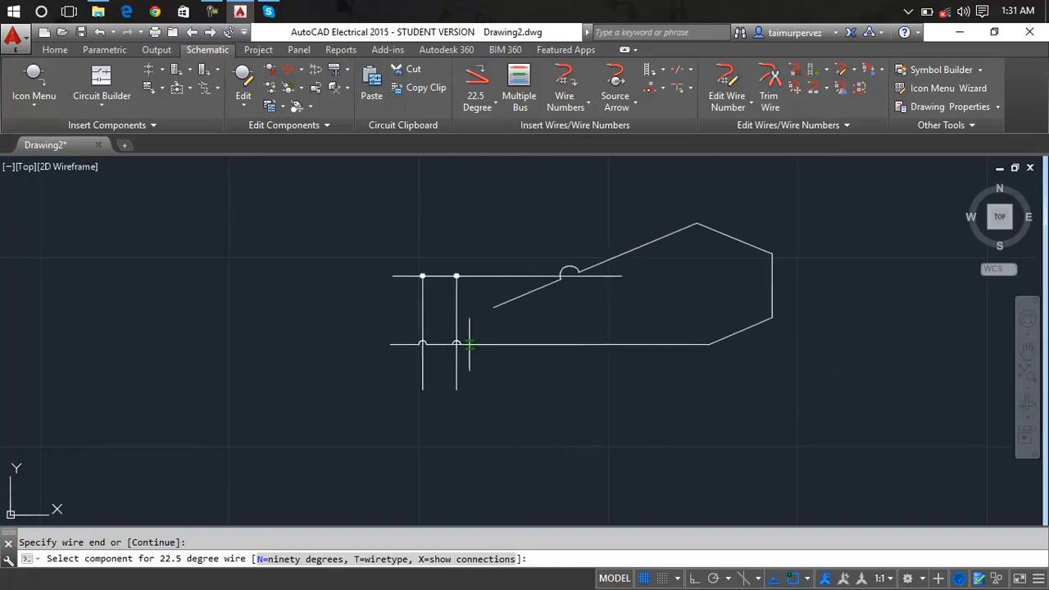
scroll(437, 356, "up", 5)
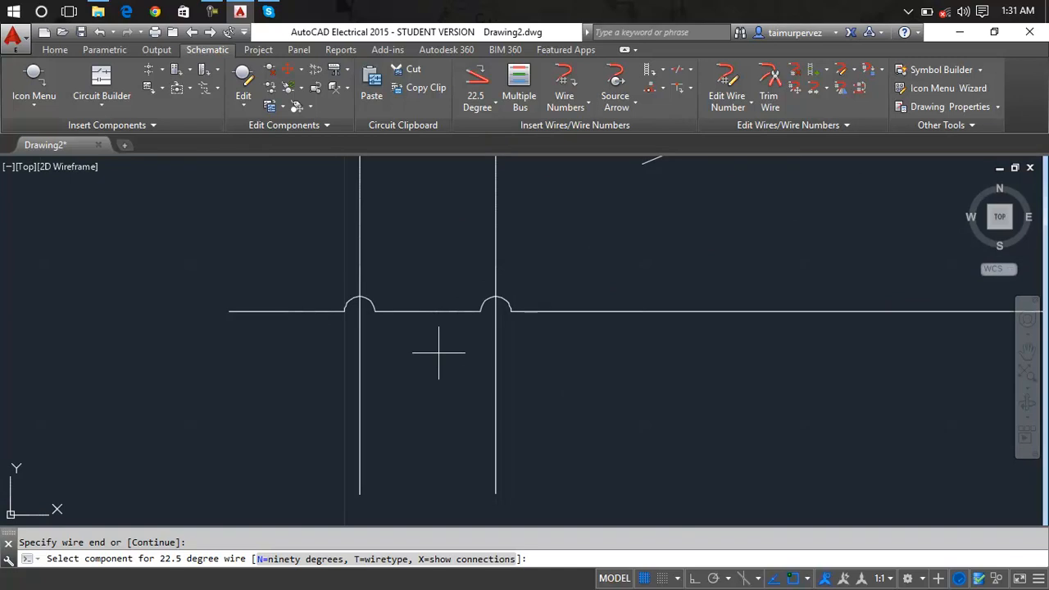
left_click(632, 223)
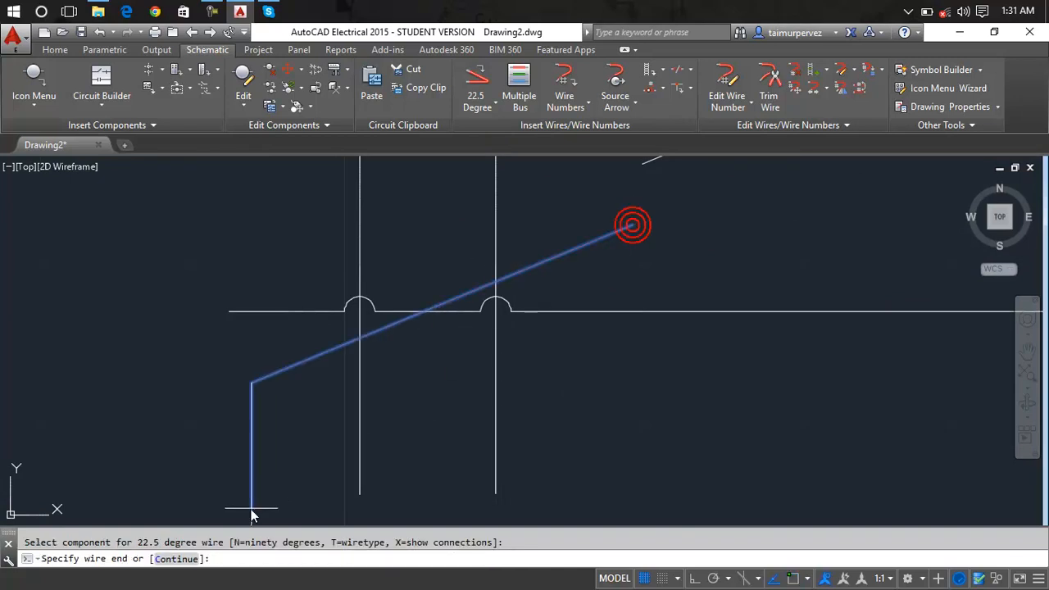
key("Escape")
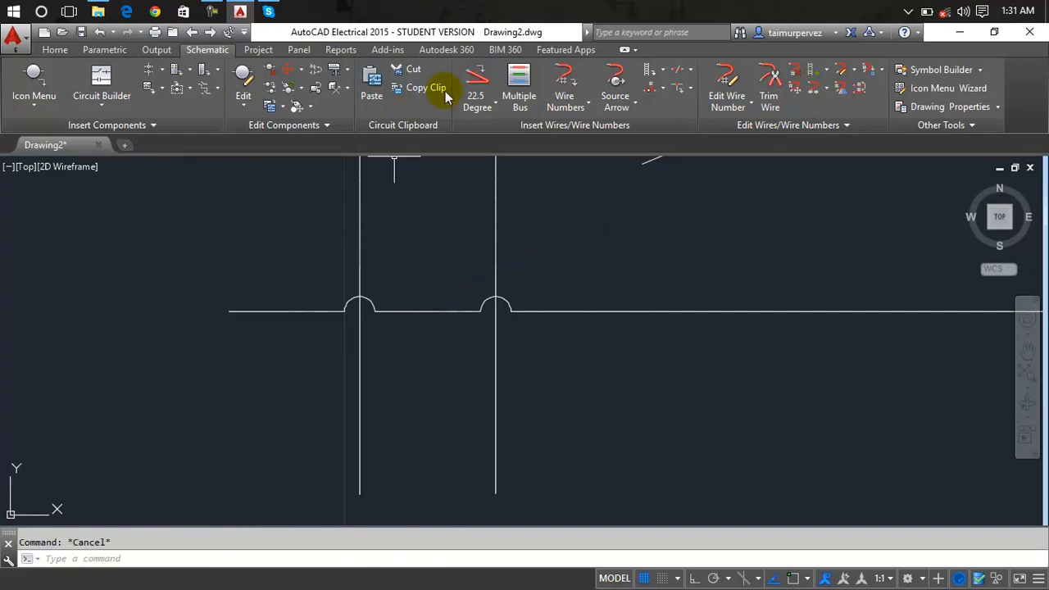
Draw a 45 degree wire from beside the second vertical branch, diagonally down across the horizontal wire, then doubling back in horizontal runs
left_click(495, 100)
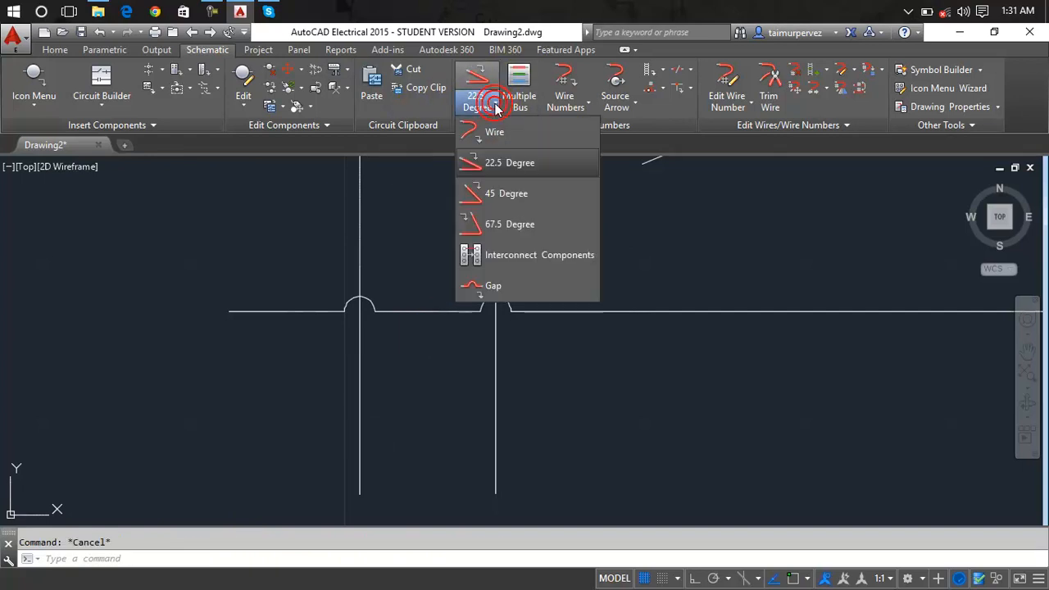
left_click(503, 194)
left_click(563, 215)
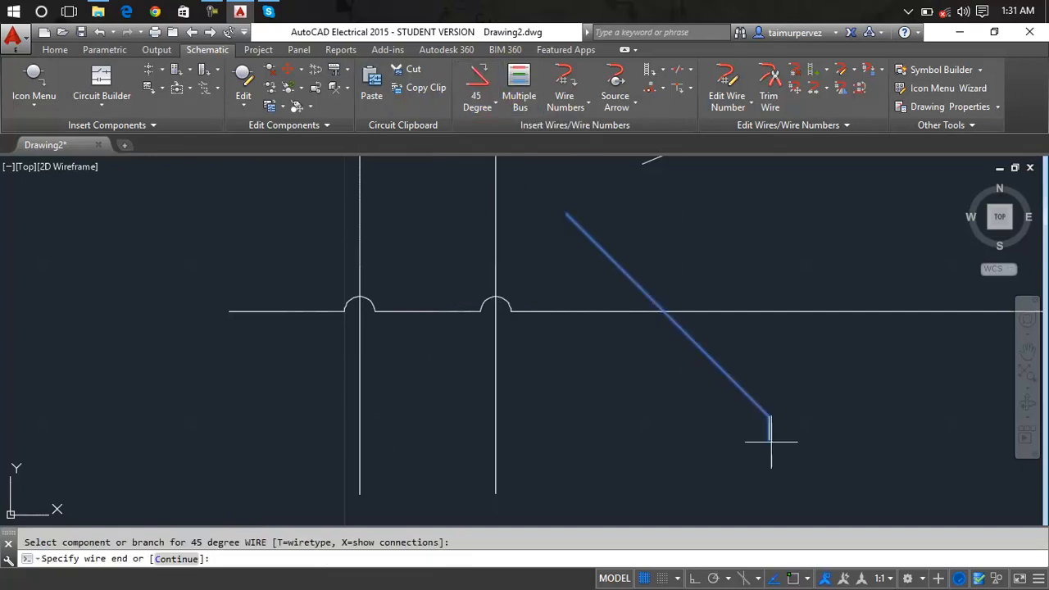
scroll(773, 443, "up", 5)
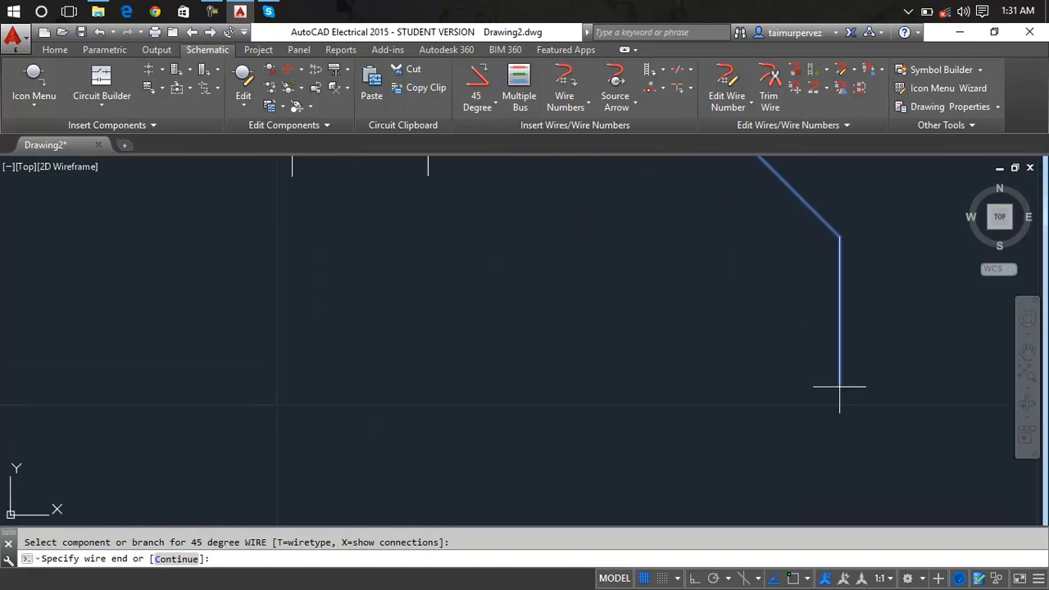
left_click(929, 324)
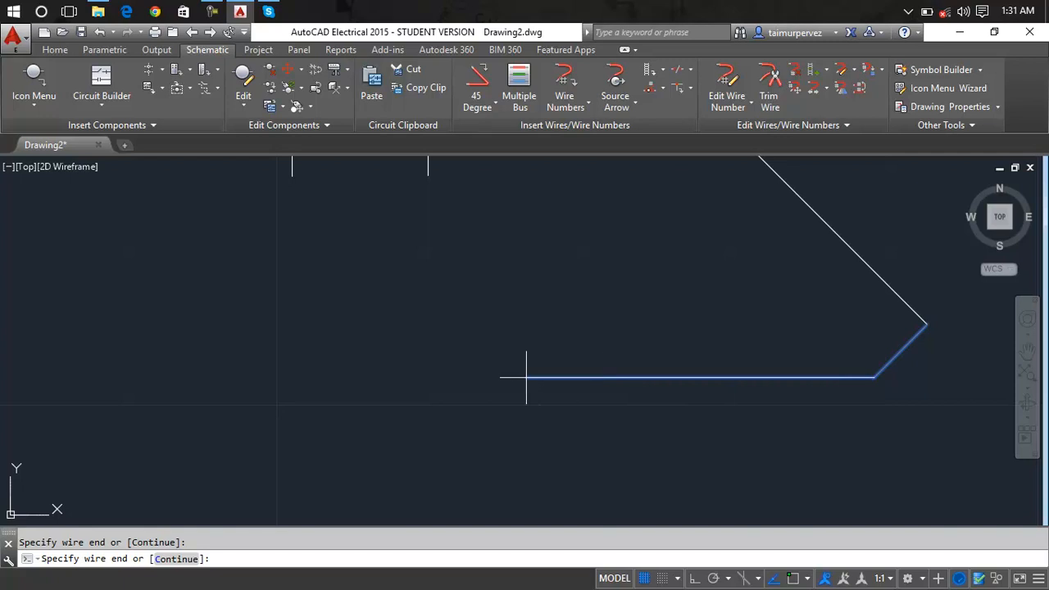
left_click(294, 427)
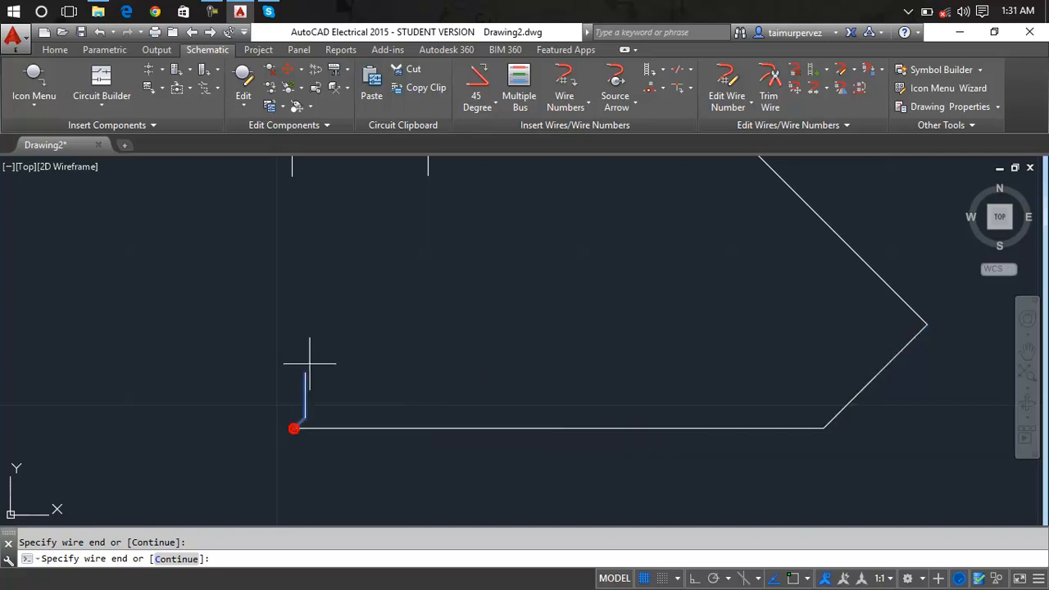
left_click(735, 283)
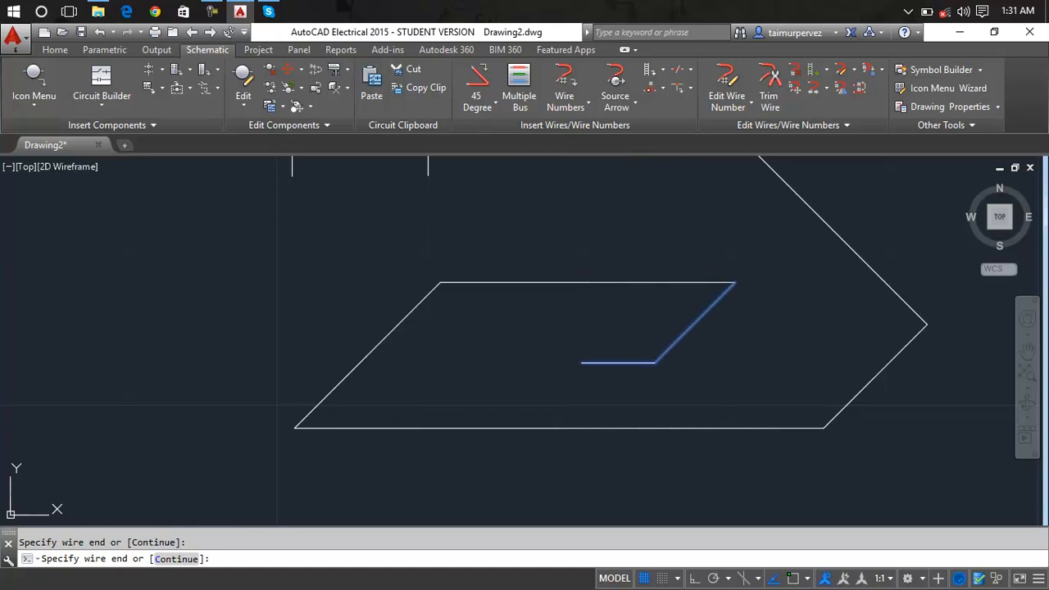
left_click(443, 350)
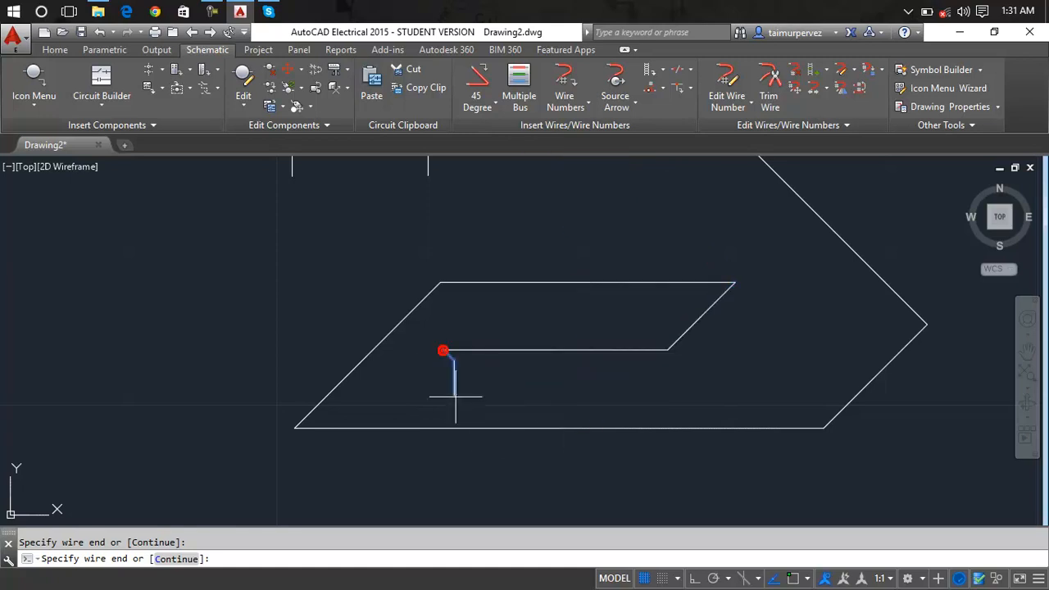
Continue the 45 degree wire around inside the outer run, up across its own long diagonal, ending horizontally below the horizontal wire
left_click(817, 403)
left_click(868, 198)
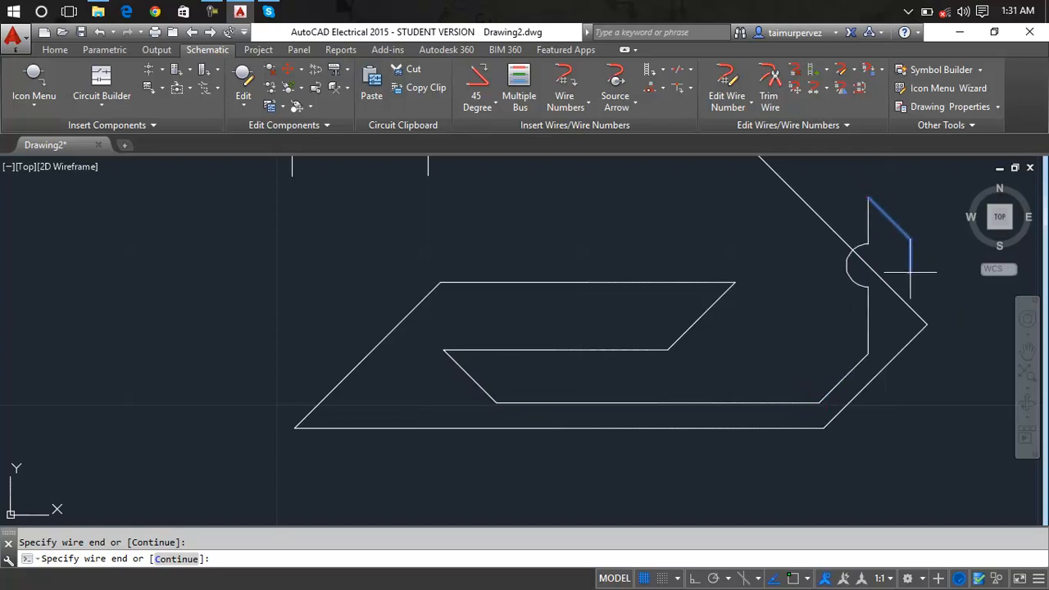
middle_click_drag(826, 160, 815, 409)
left_click(735, 328)
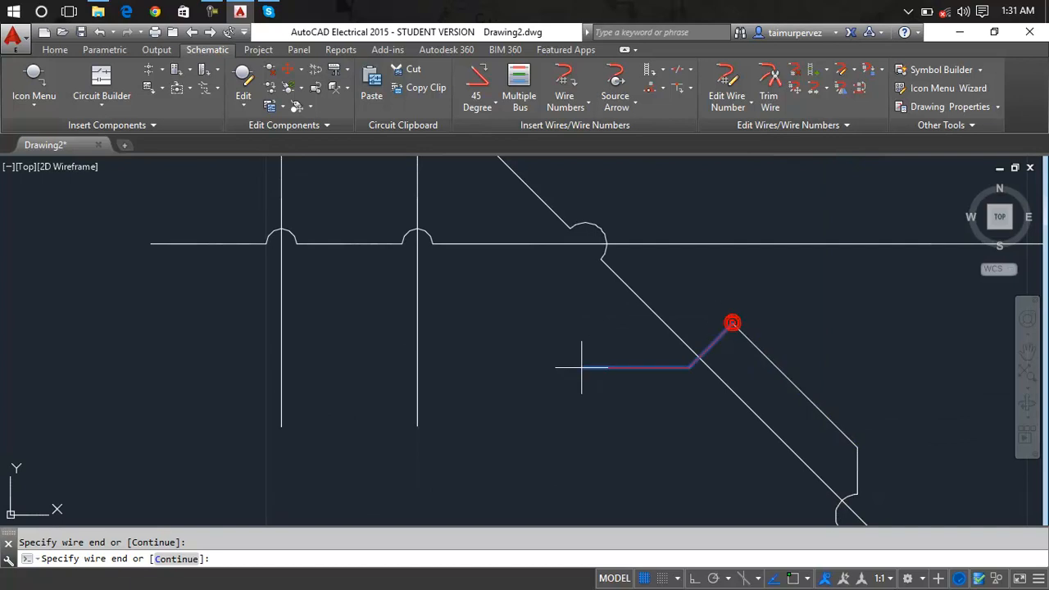
left_click(582, 368)
key("Escape")
key("Escape")
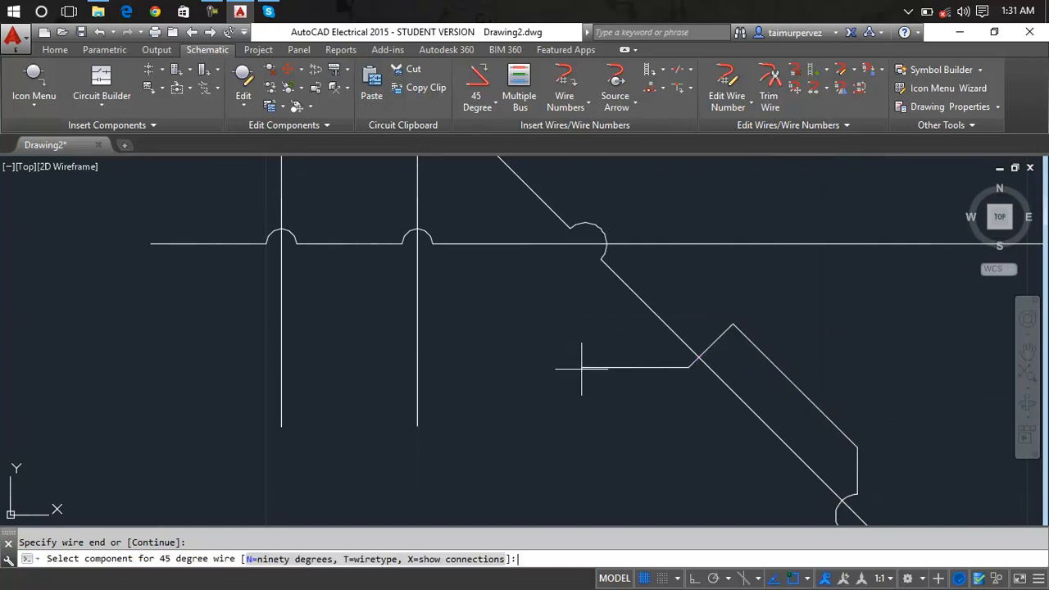
Draw a zigzag 67.5 degree wire in the empty area right of the existing wires, ending in a vertical segment
scroll(890, 433, "down", 8)
middle_click_drag(861, 417, 593, 206)
middle_click_drag(602, 325, 444, 458)
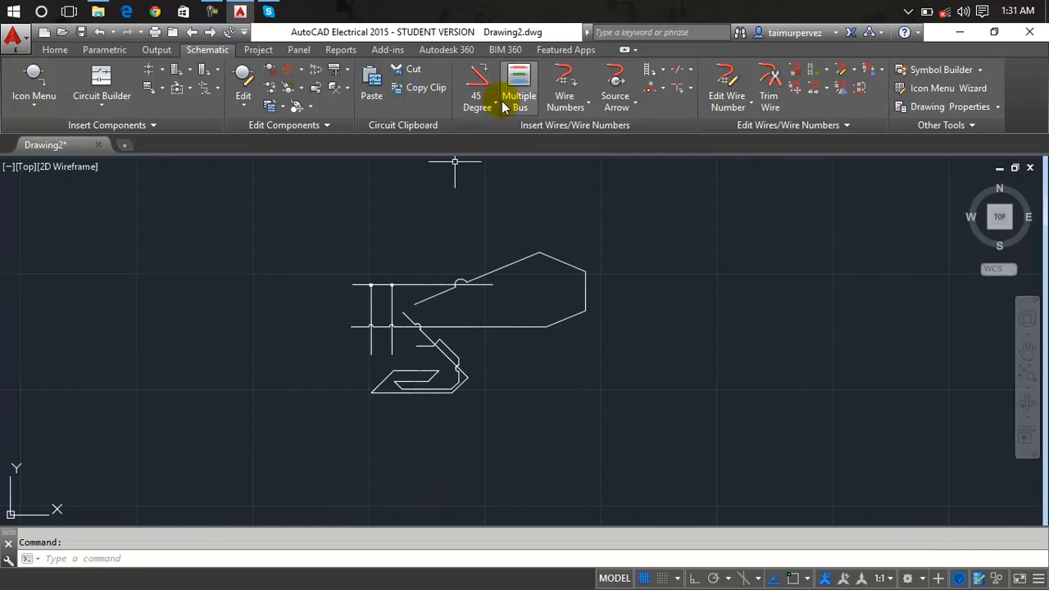
left_click(495, 102)
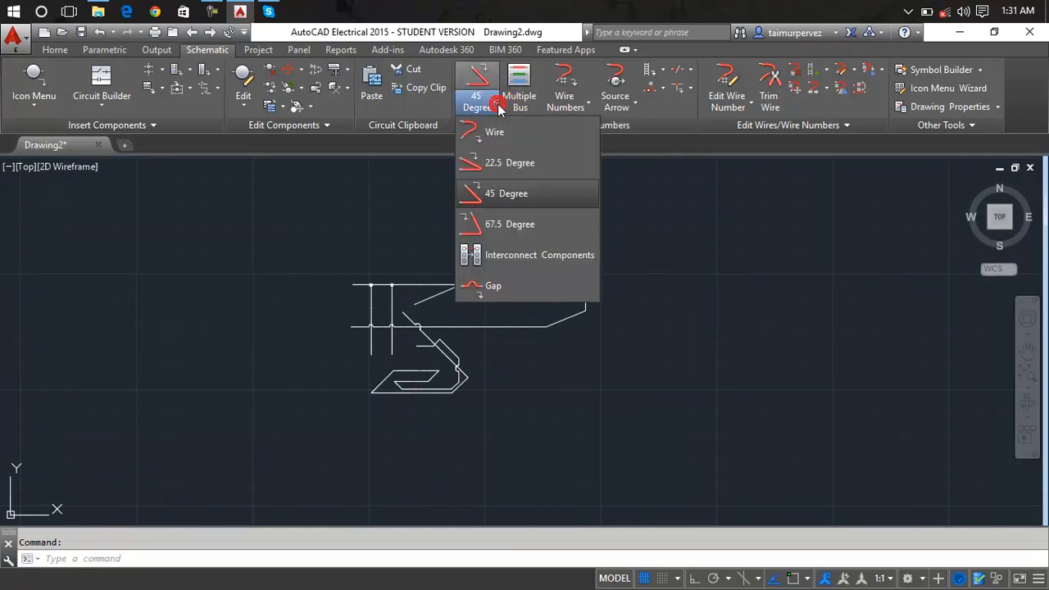
left_click(502, 229)
left_click(651, 367)
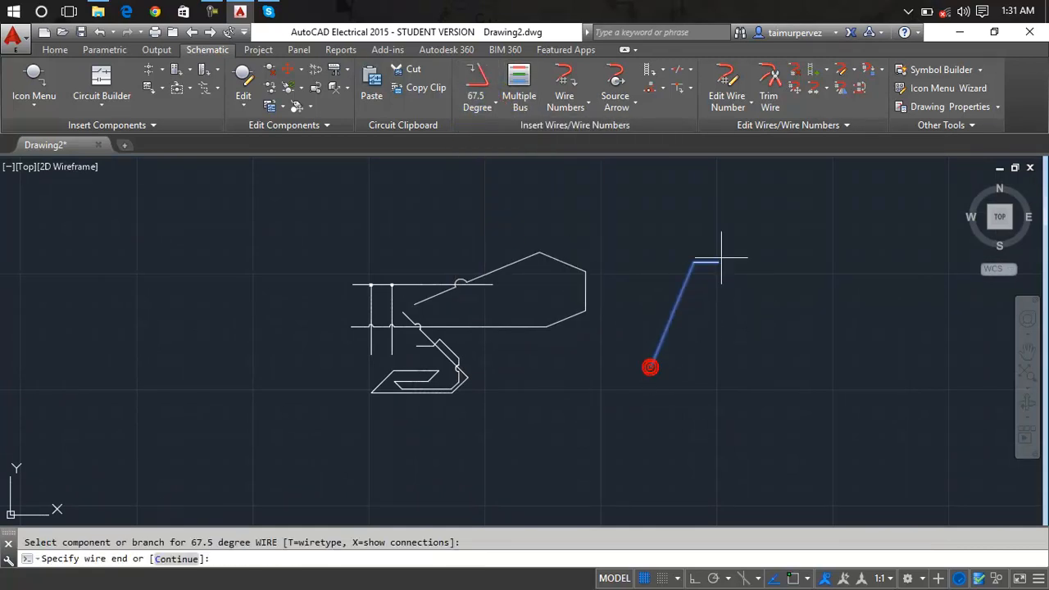
left_click(728, 185)
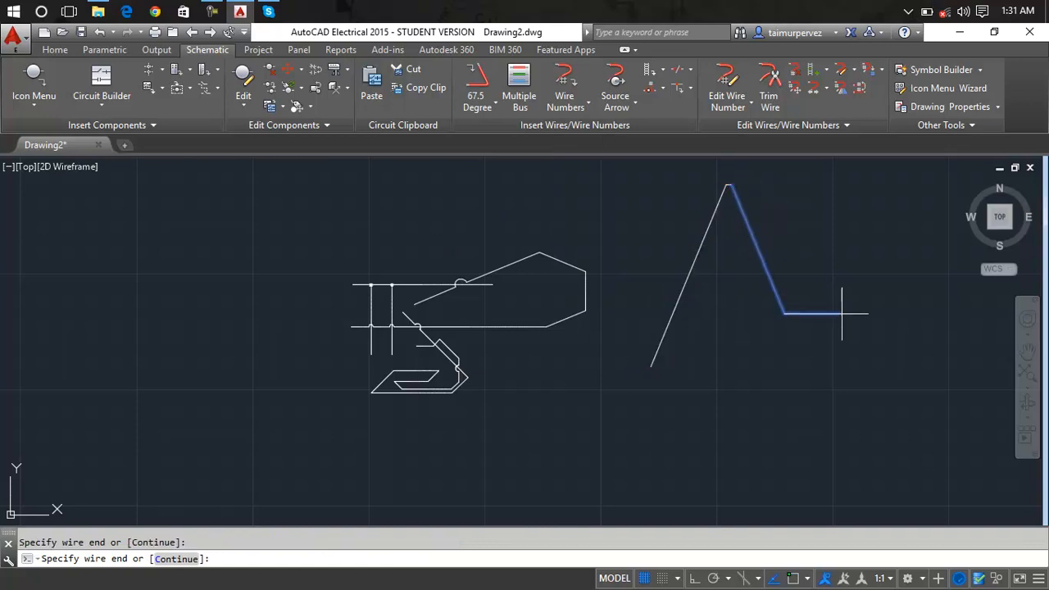
left_click(867, 390)
left_click(907, 191)
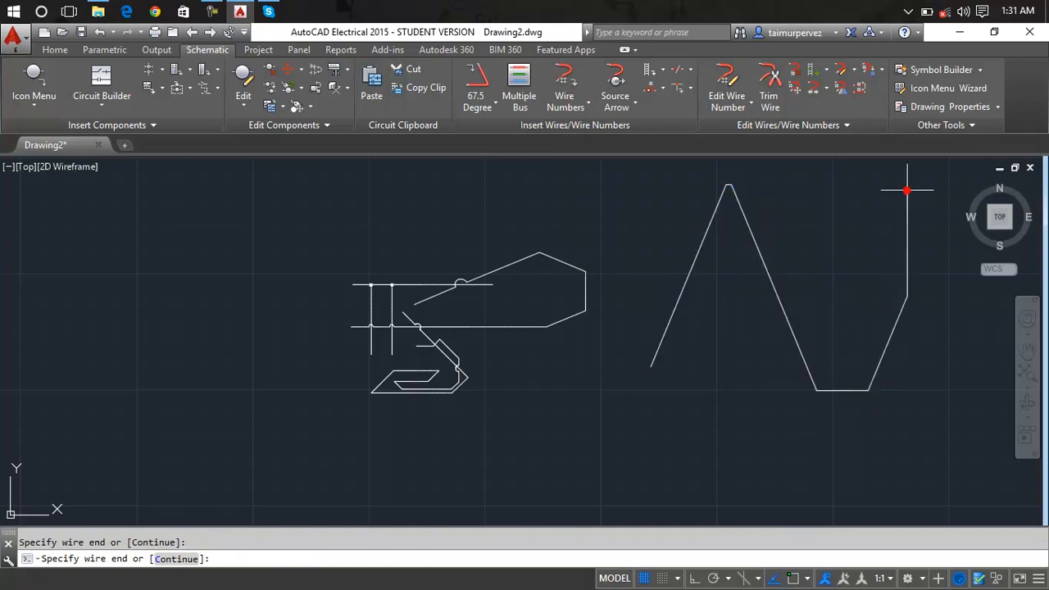
right_click(861, 206)
left_click(930, 251)
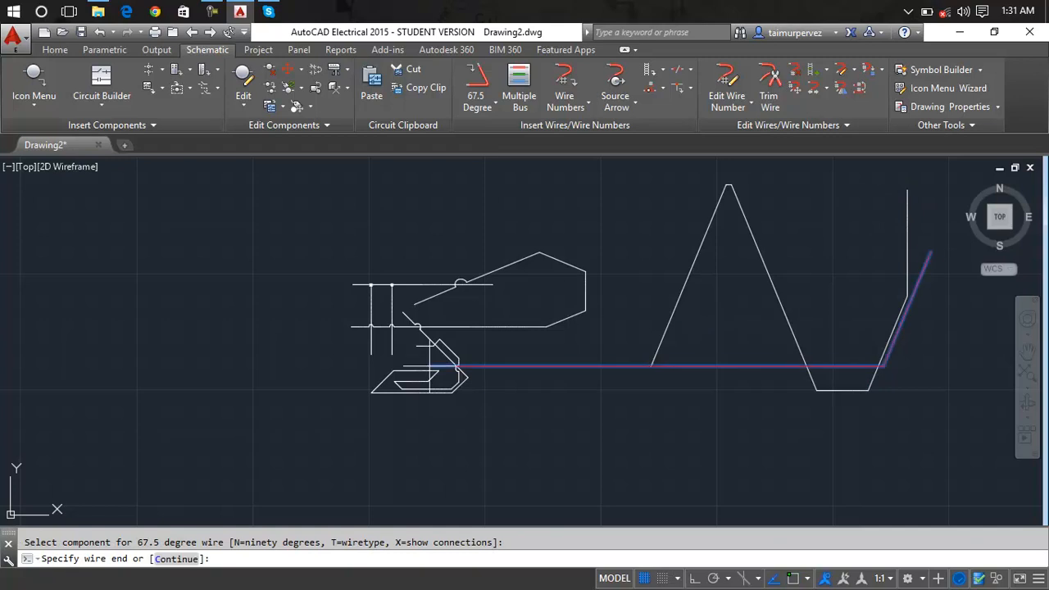
key("Escape")
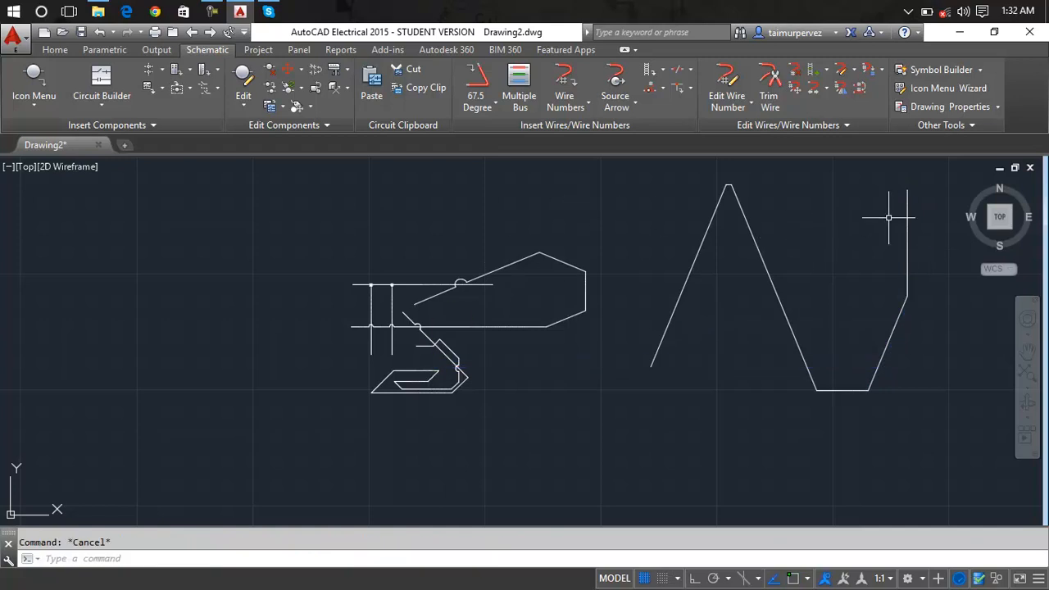
Delete all the wires in the drawing, including any leftover segment
left_click(945, 208)
left_click(350, 453)
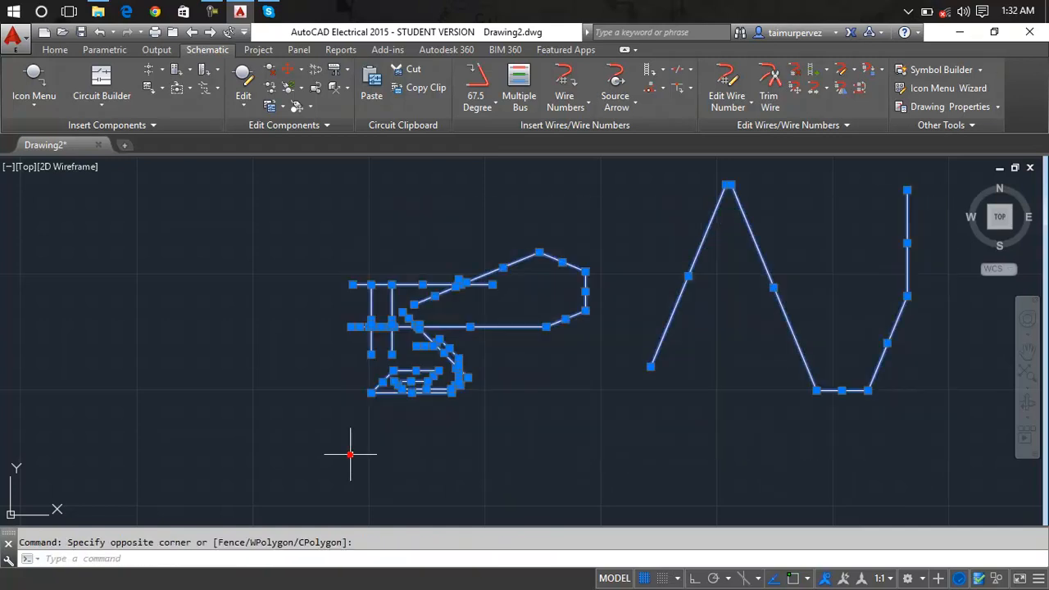
key("Delete")
left_click(773, 180)
left_click(706, 216)
key("Delete")
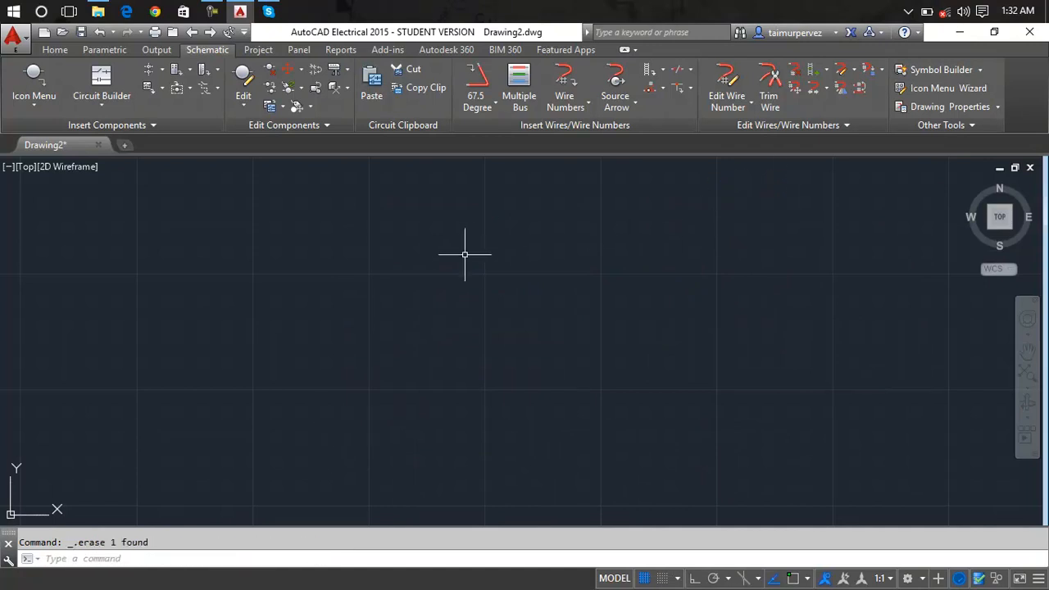
Turn on snap mode during a trial line and abandon that line
type("l")
key("Return")
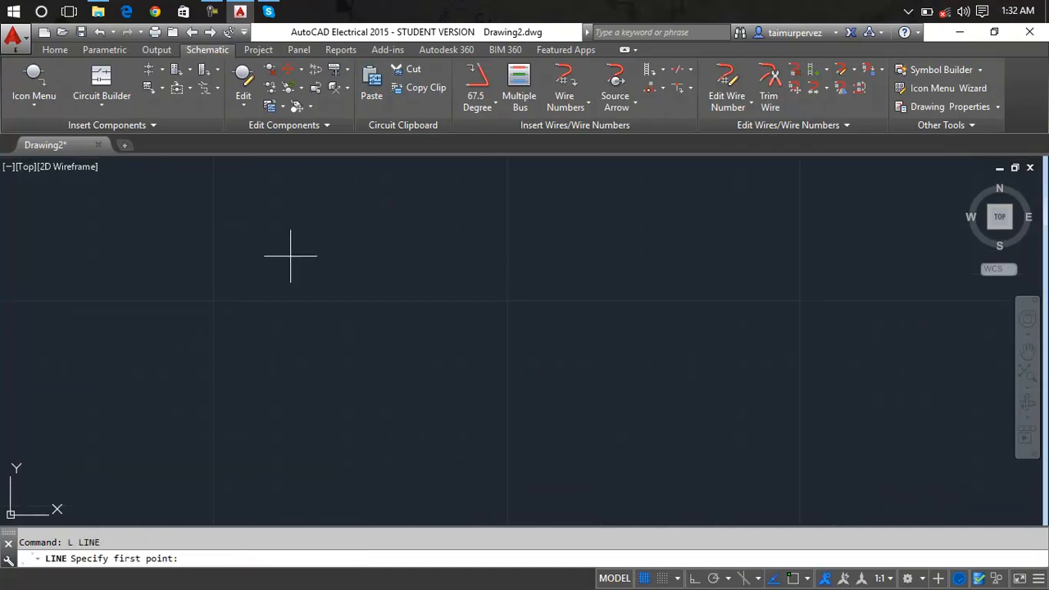
left_click(291, 255)
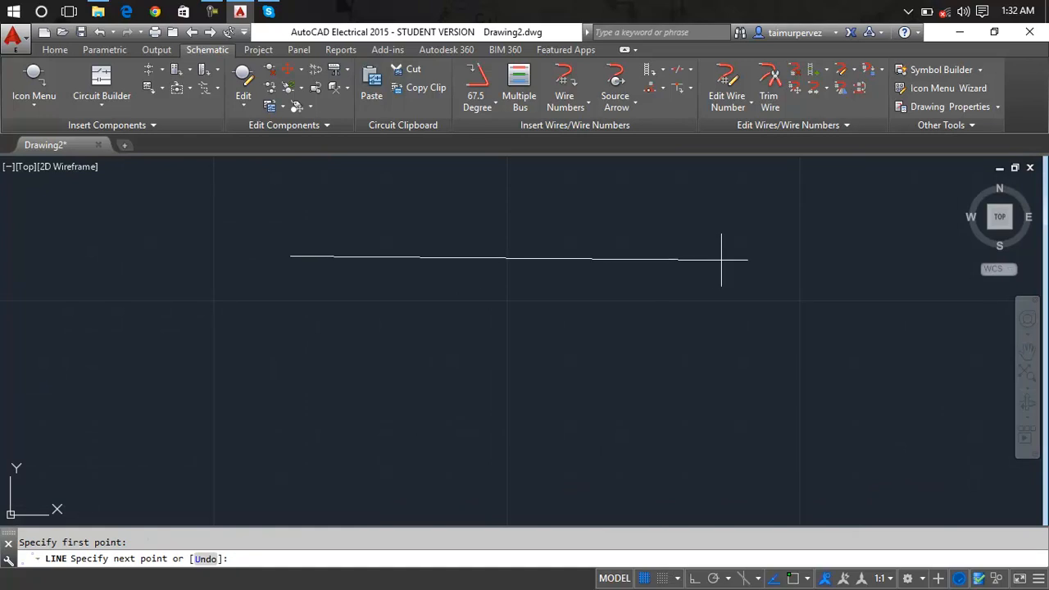
key("F9")
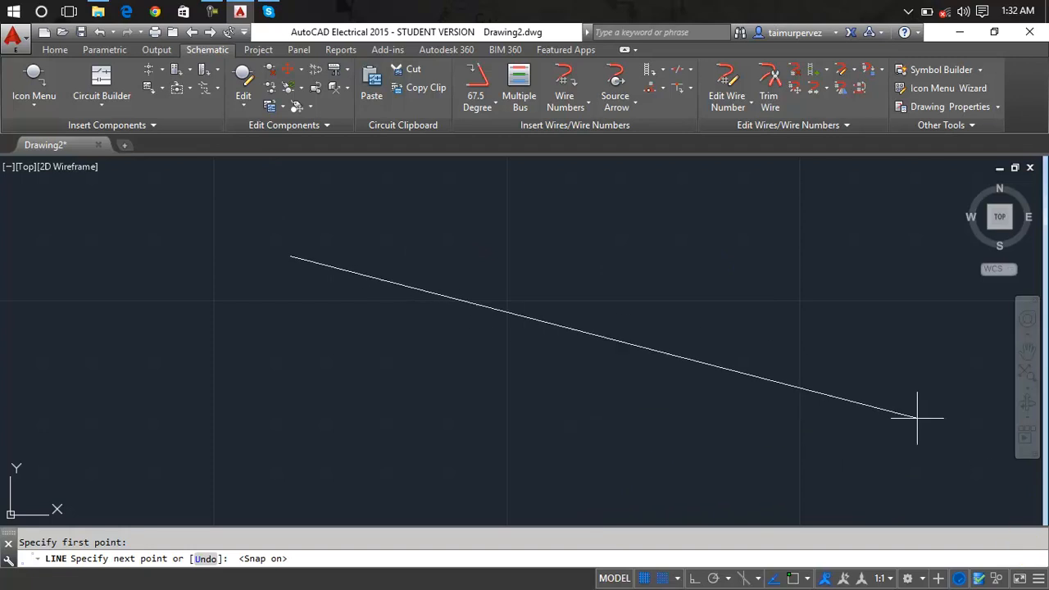
key("Escape")
key("Escape")
Draw a long horizontal line with snap mode on
type("l")
key("Return")
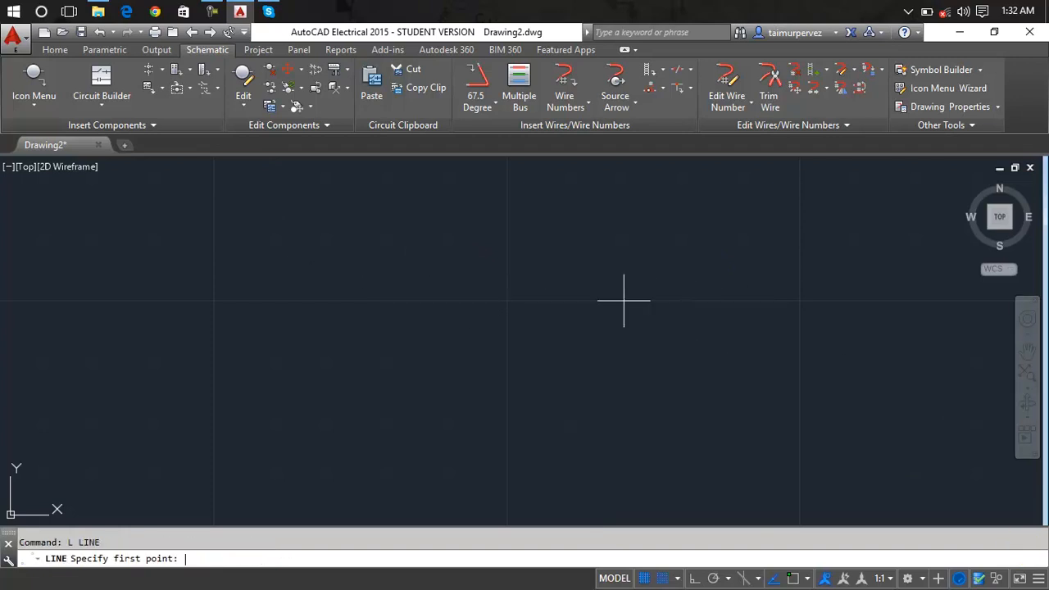
left_click(273, 300)
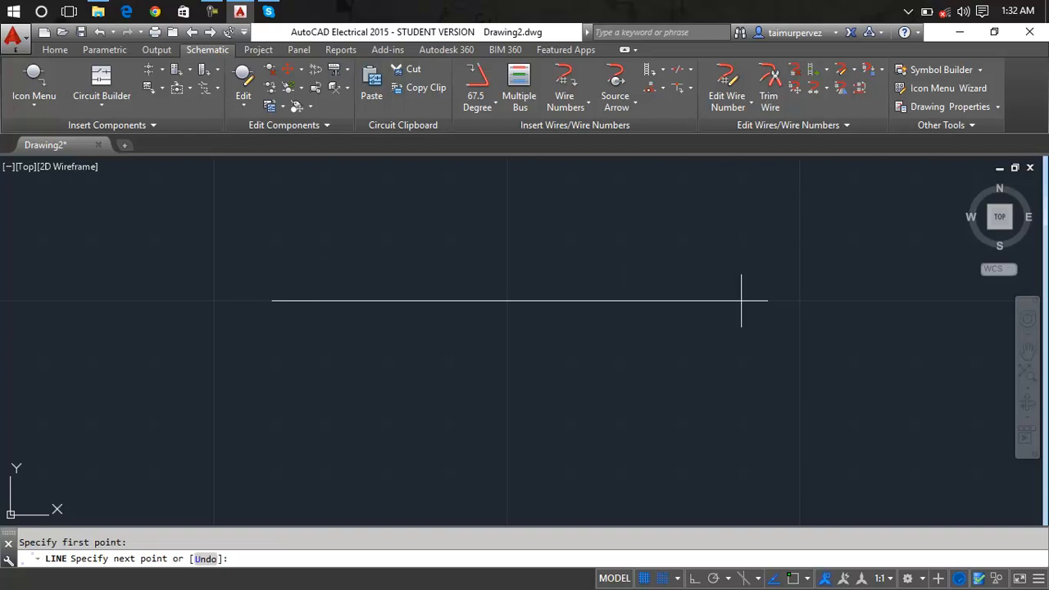
left_click(768, 300)
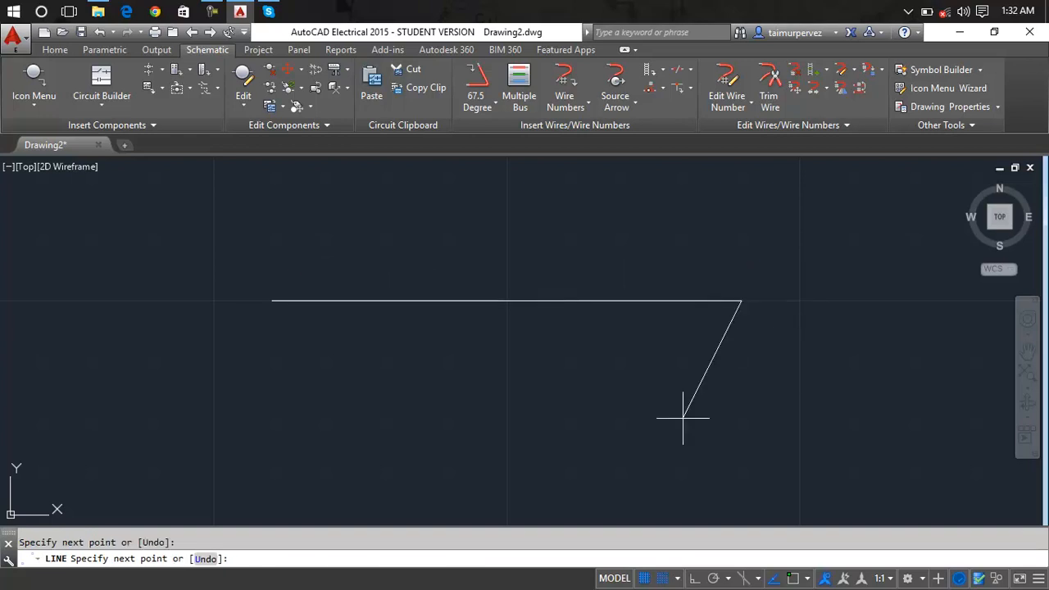
key("Return")
middle_click_drag(711, 400, 735, 468)
middle_click_drag(578, 391, 662, 292)
key("Escape")
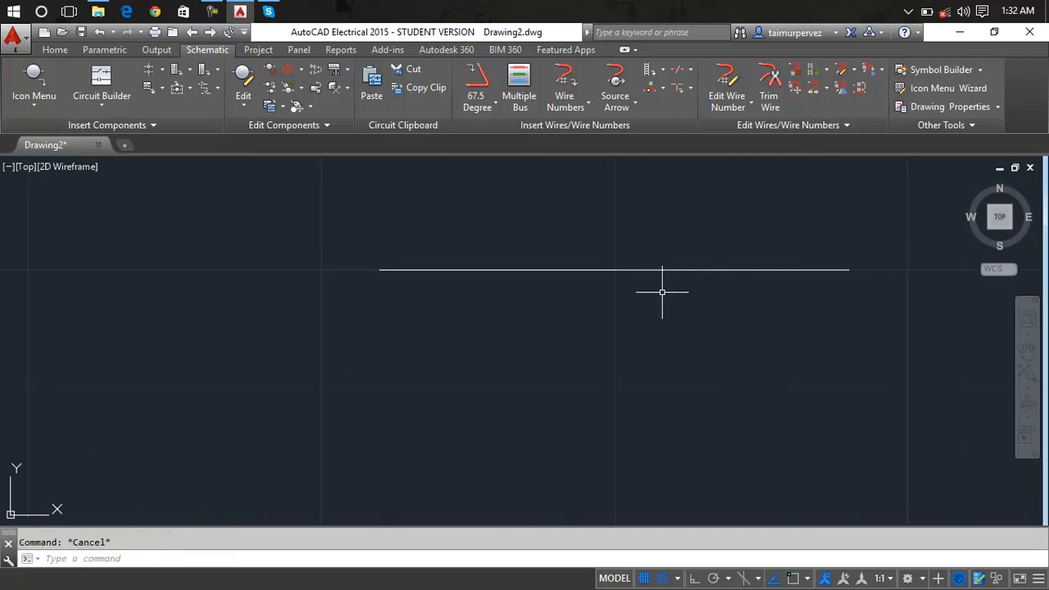
Draw a vertical line up from the horizontal line's left end and a parallel horizontal line of equal length from its top
type("l")
key("Return")
left_click(380, 270)
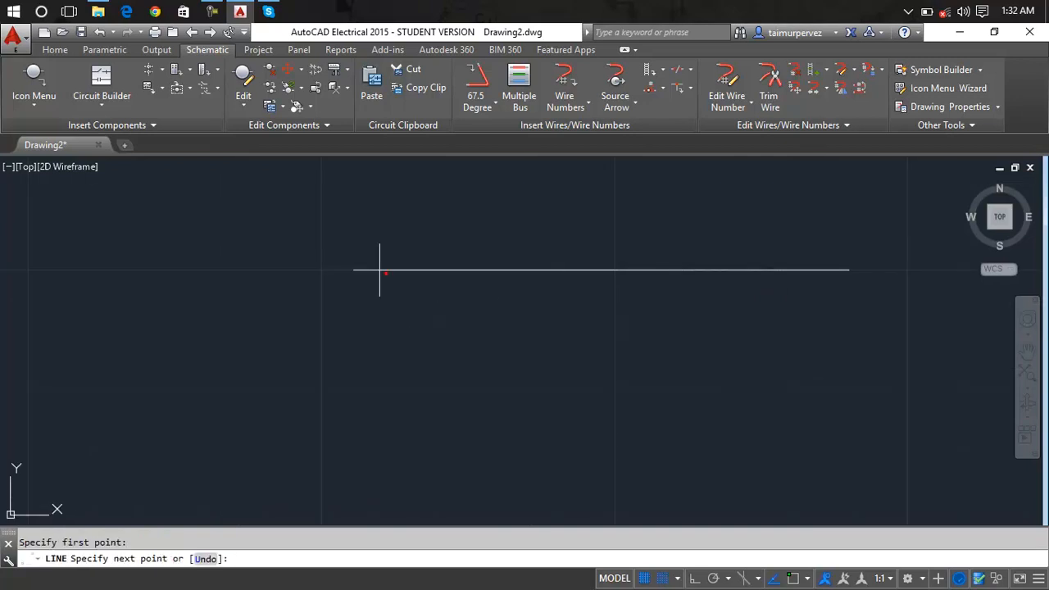
middle_click_drag(374, 211, 386, 473)
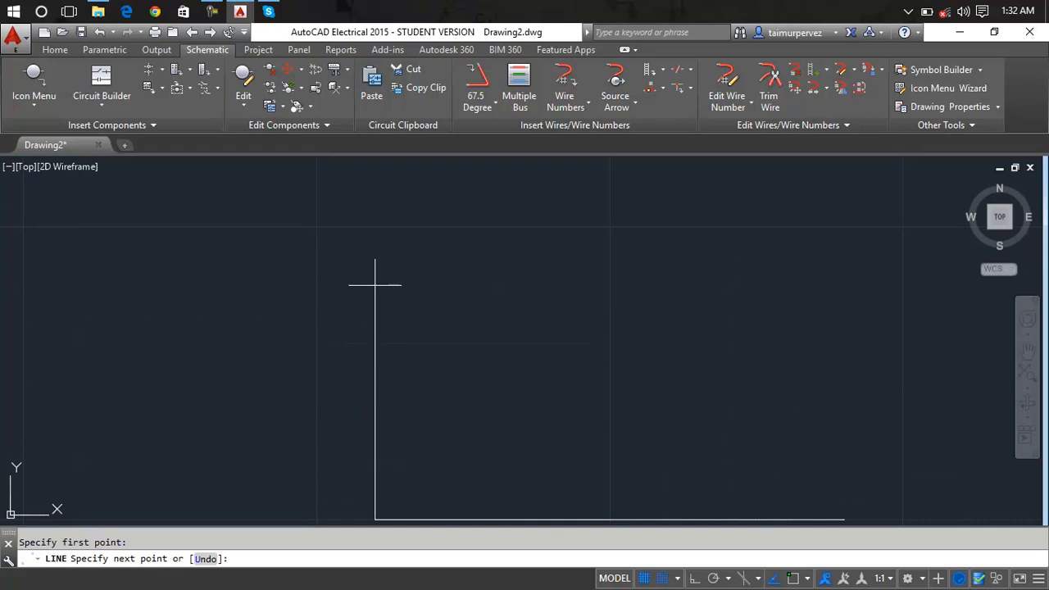
left_click(375, 226)
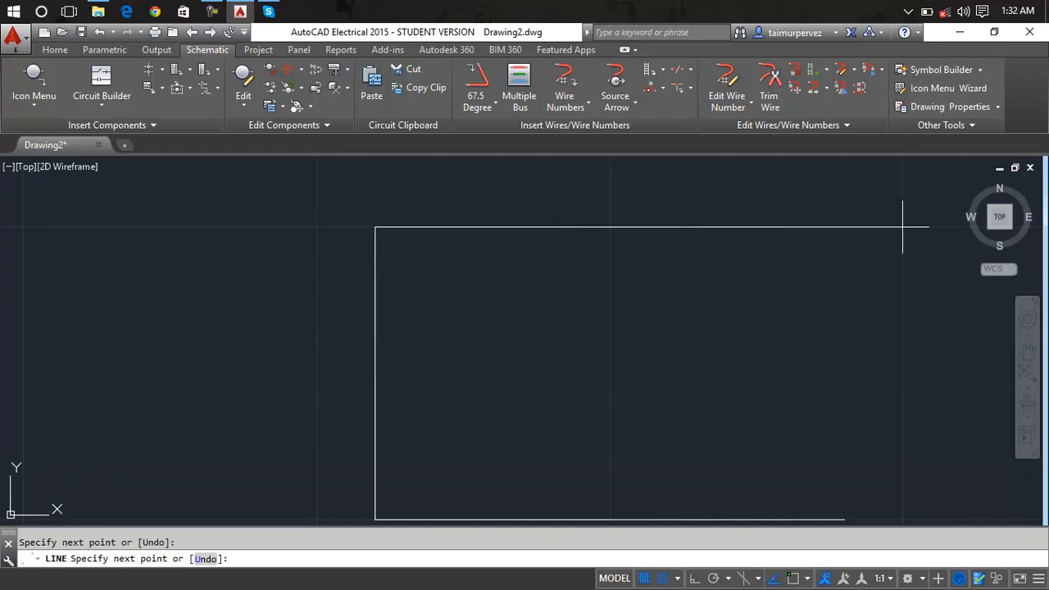
key("Return")
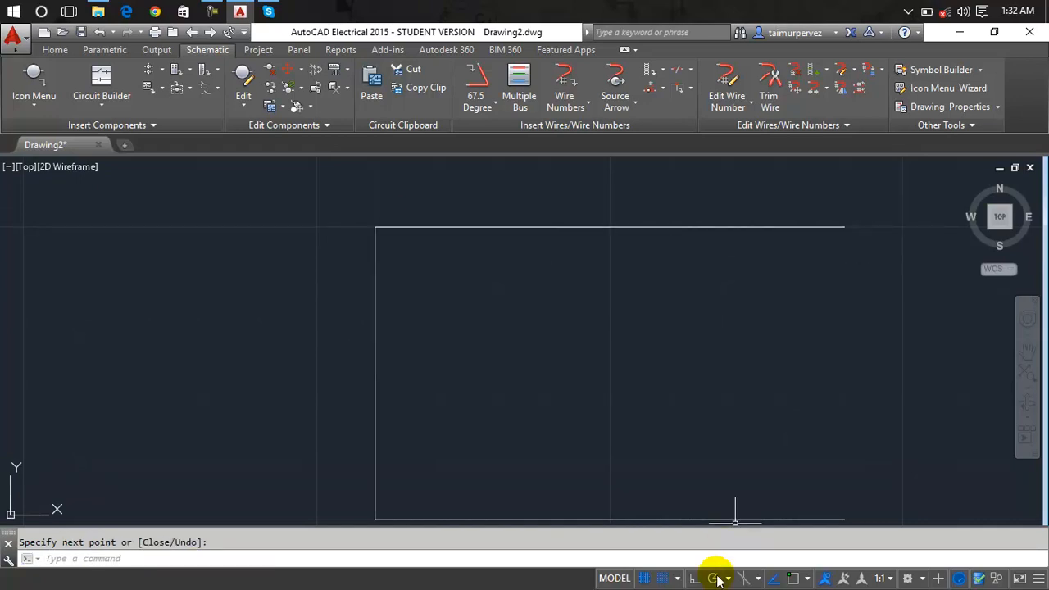
Turn off snap mode
left_click(658, 579)
scroll(746, 245, "down", 2)
middle_click_drag(745, 245, 688, 222)
key("Return")
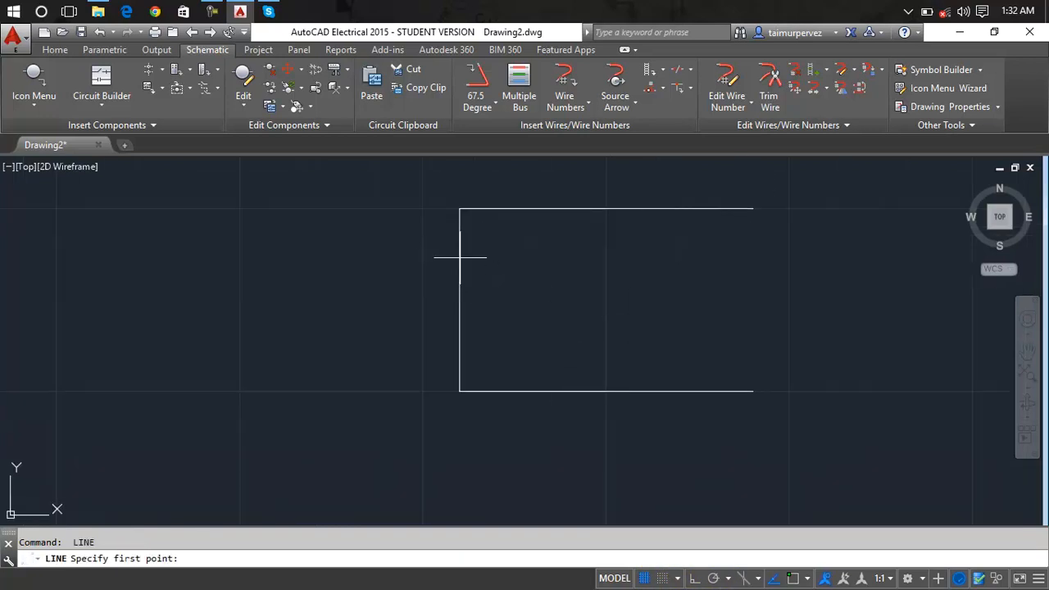
key("Return")
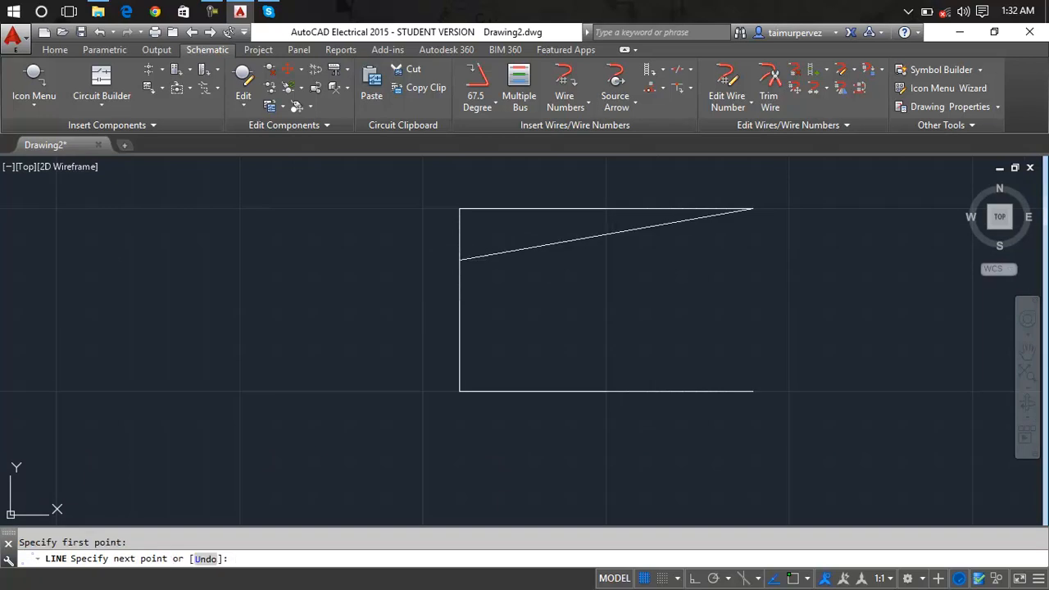
key("Escape")
Turn on ortho mode and draw a horizontal line from the upper part of the vertical line to about the other lines' right ends
key("Return")
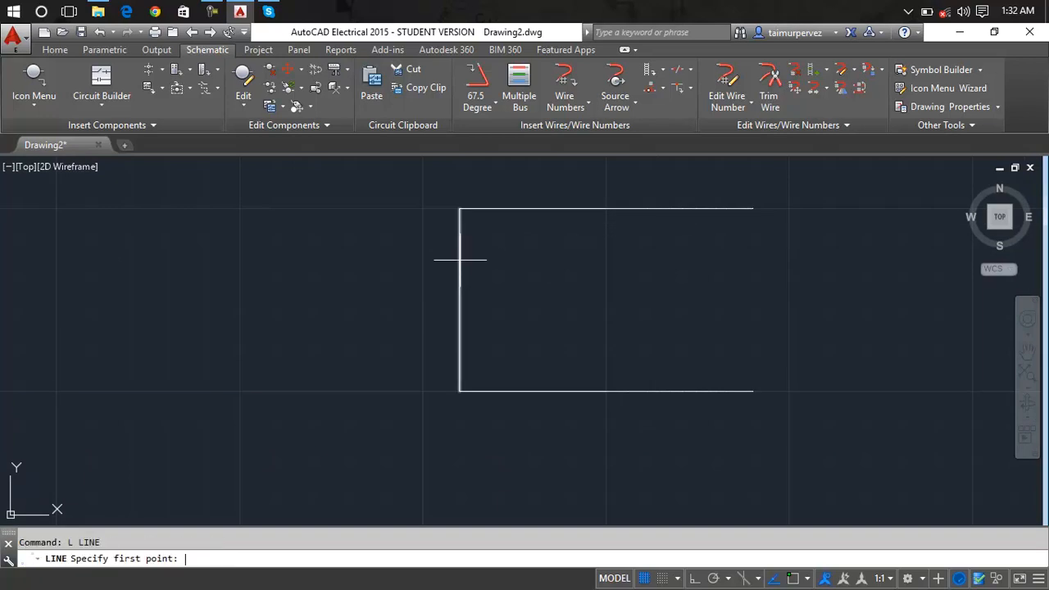
left_click(460, 259)
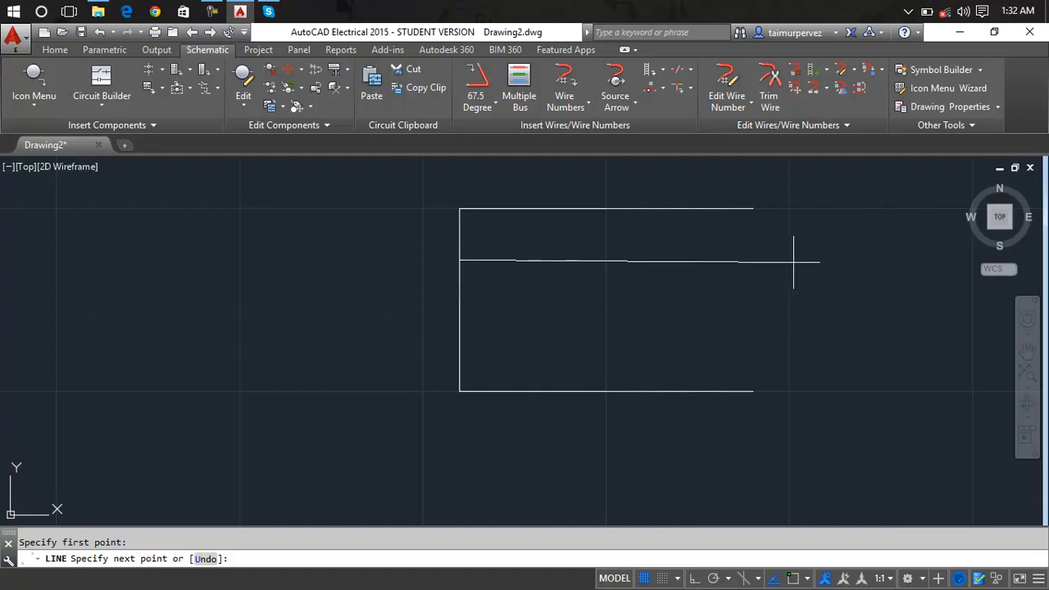
key("F8")
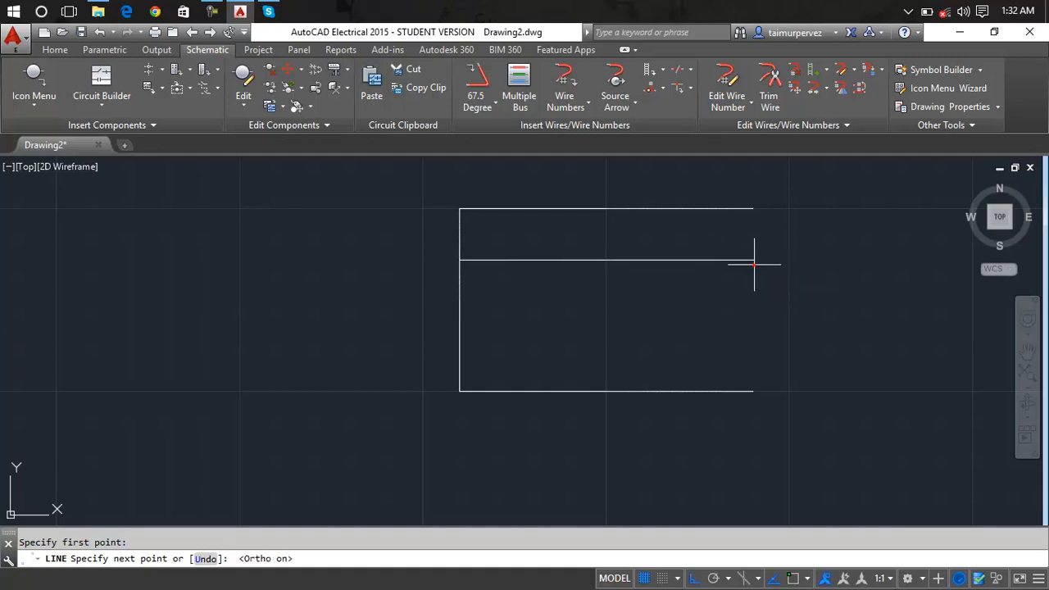
left_click(754, 260)
key("Return")
key("Return")
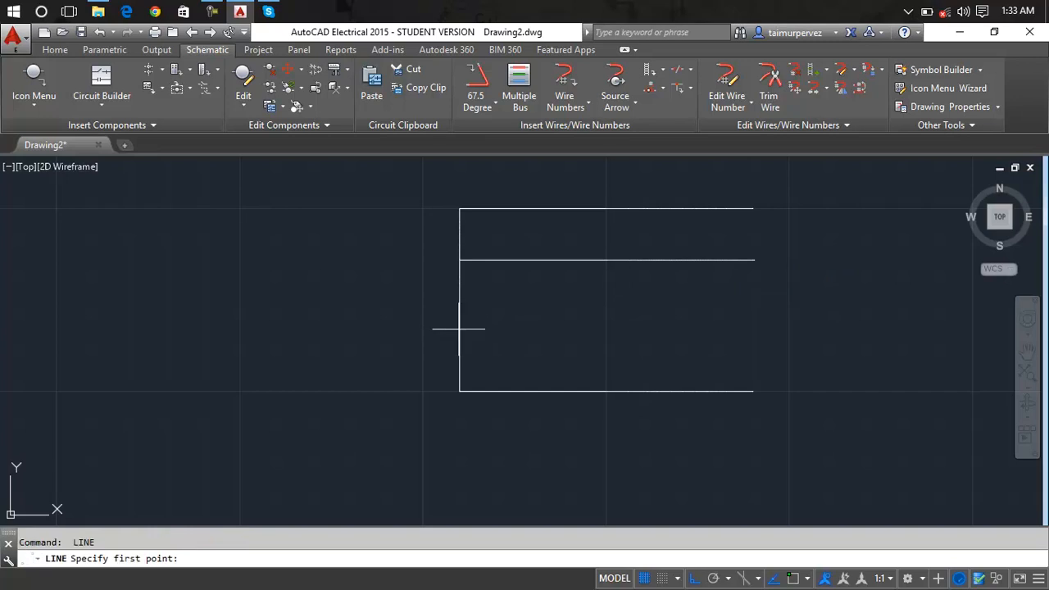
left_click(459, 329)
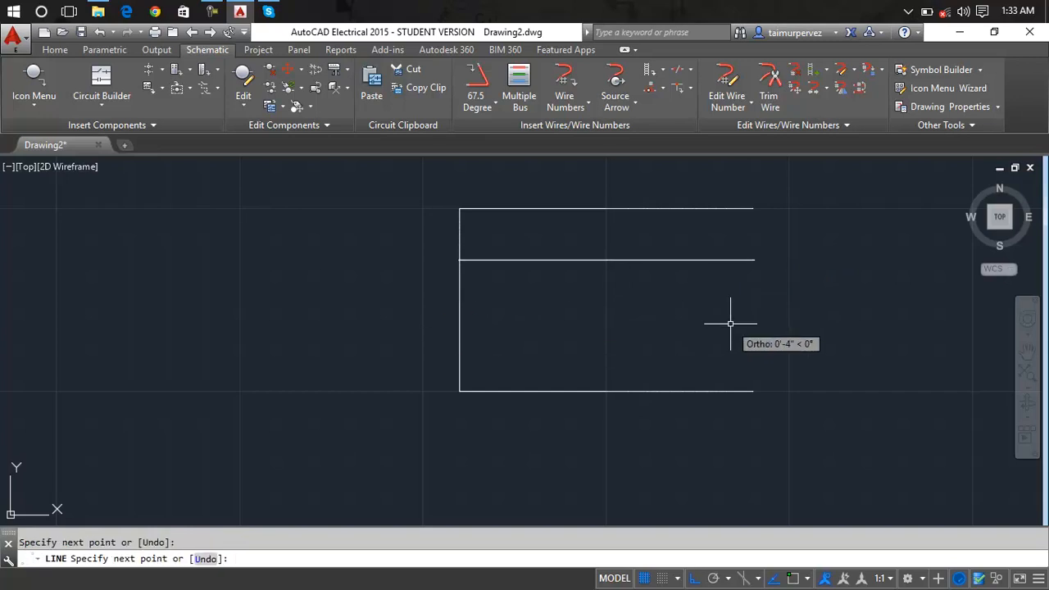
key("Escape")
Offset the inner horizontal line downward with the Through option, placing the copy a little above the lowest horizontal line
type("o")
key("Return")
key("Return")
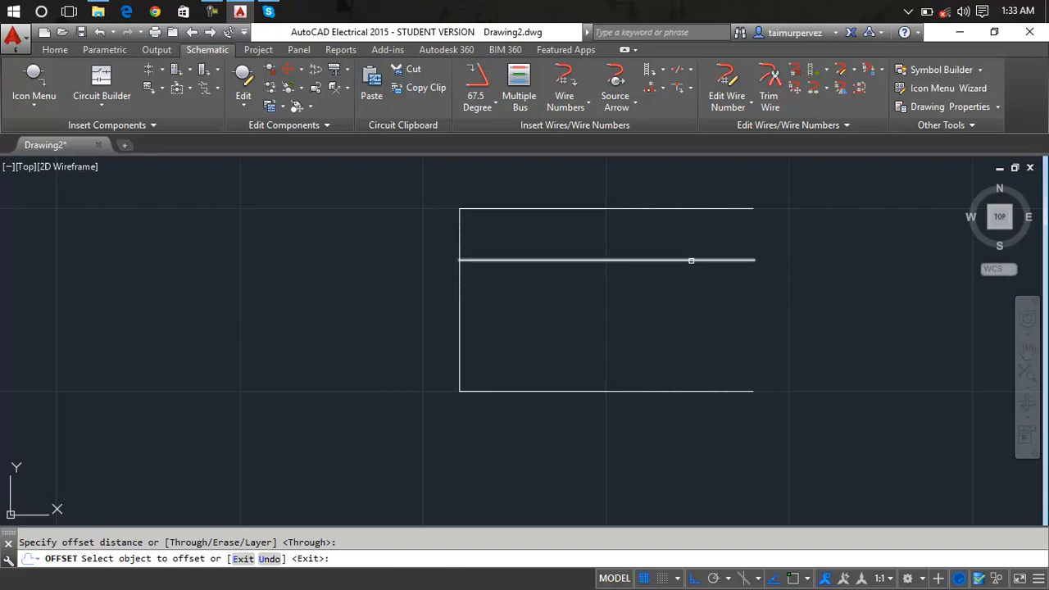
left_click(691, 262)
left_click(691, 345)
key("Return")
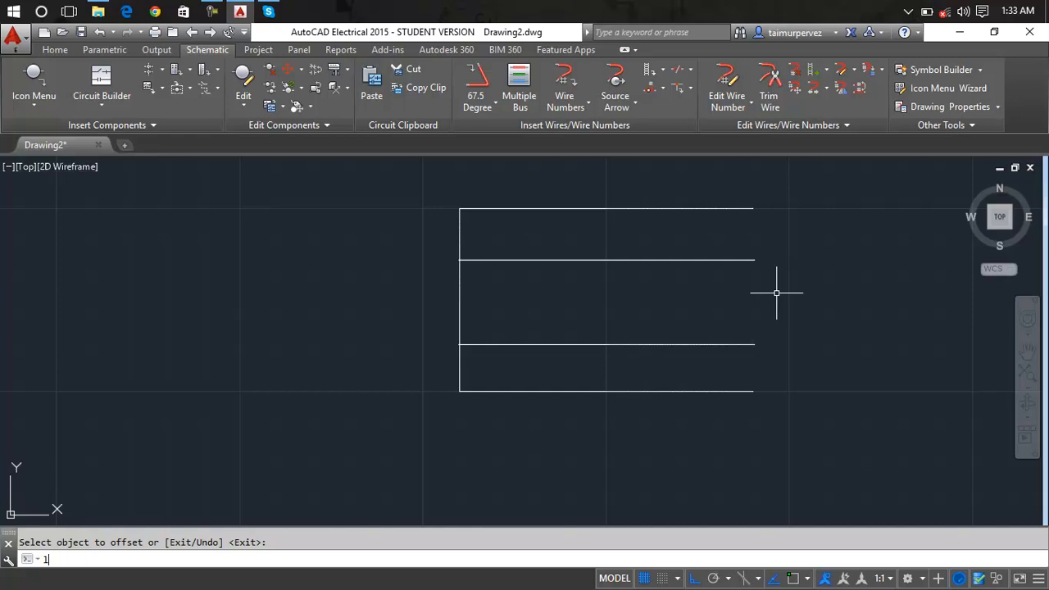
Draw a vertical line from the uppermost horizontal line straight down to the lowest one, a short way right of the left edge
type("l")
key("Return")
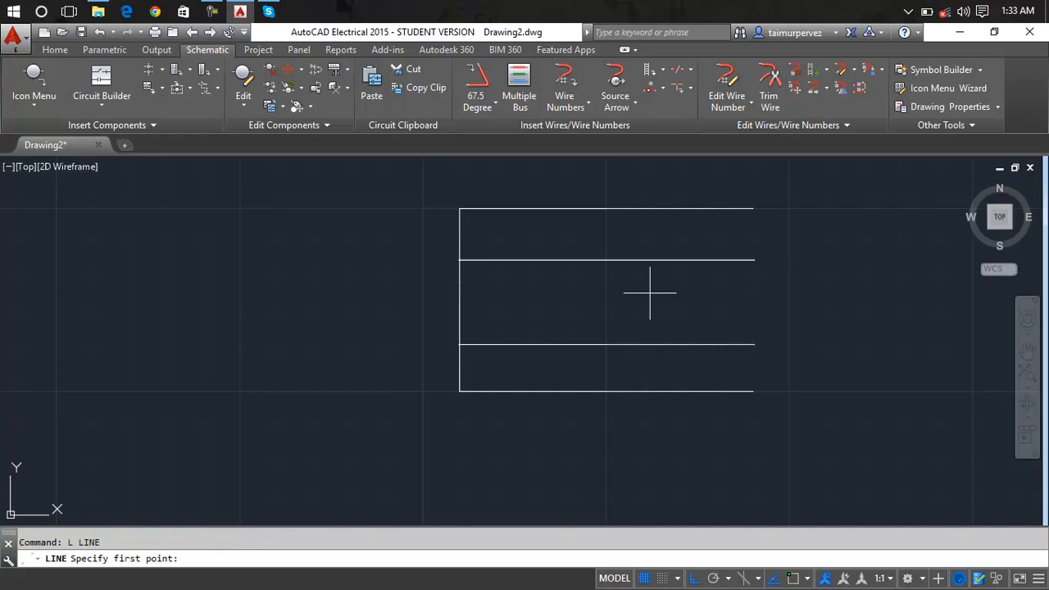
left_click(528, 209)
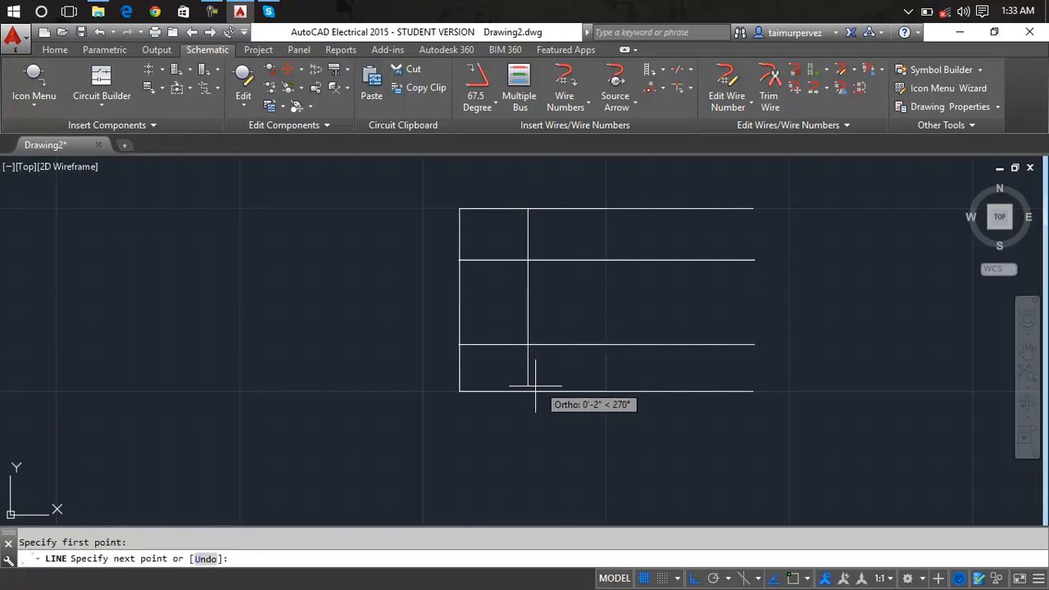
left_click(528, 391)
key("Return")
Try to insert a wire gap at the upper inner crossing, keeping the horizontal line solid and gapping the vertical line
scroll(532, 261, "up", 2)
scroll(531, 260, "up", 5)
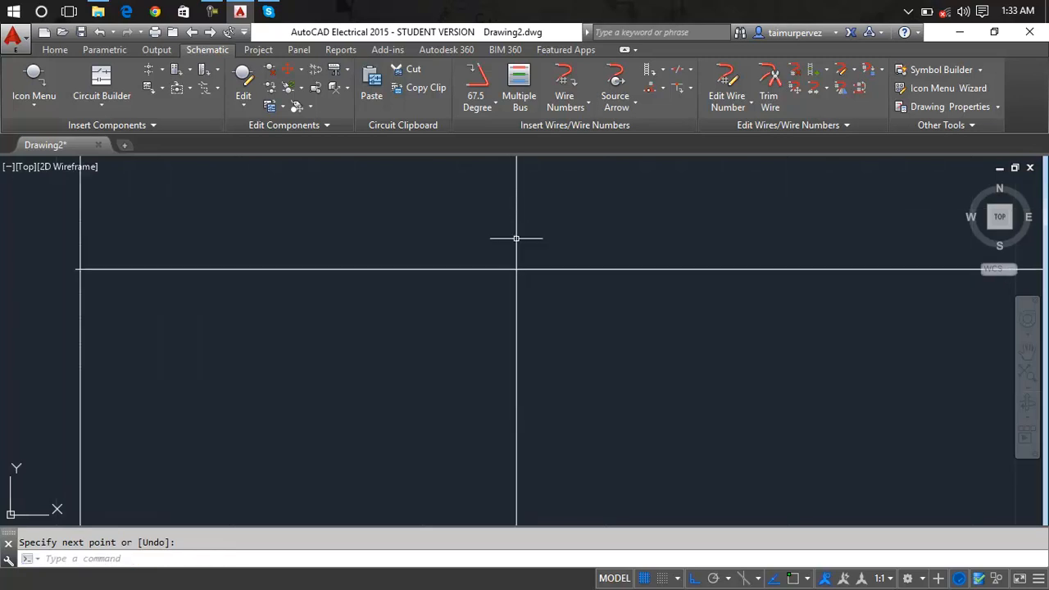
left_click(495, 104)
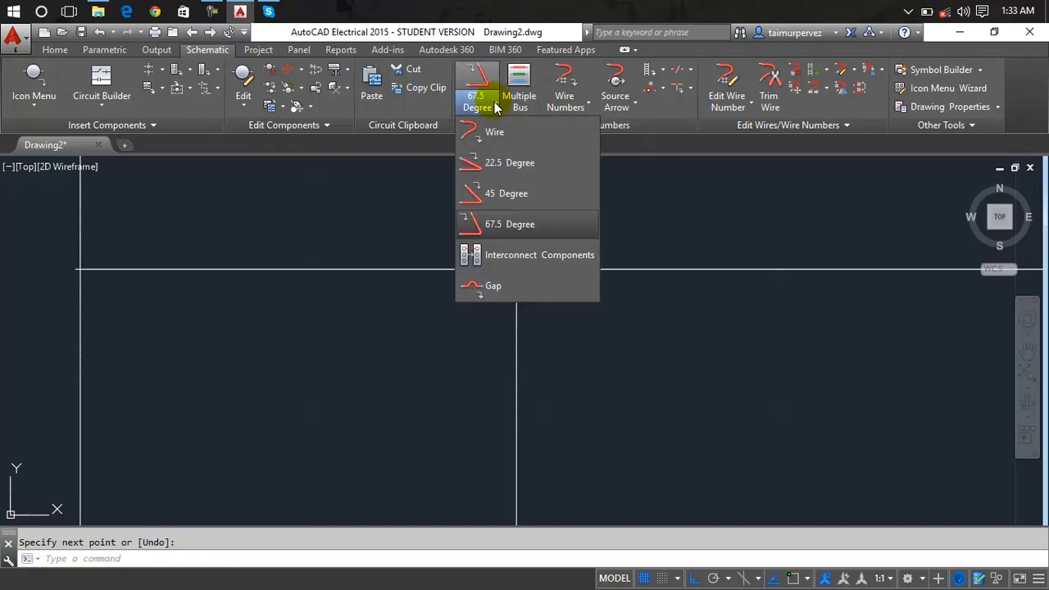
left_click(494, 287)
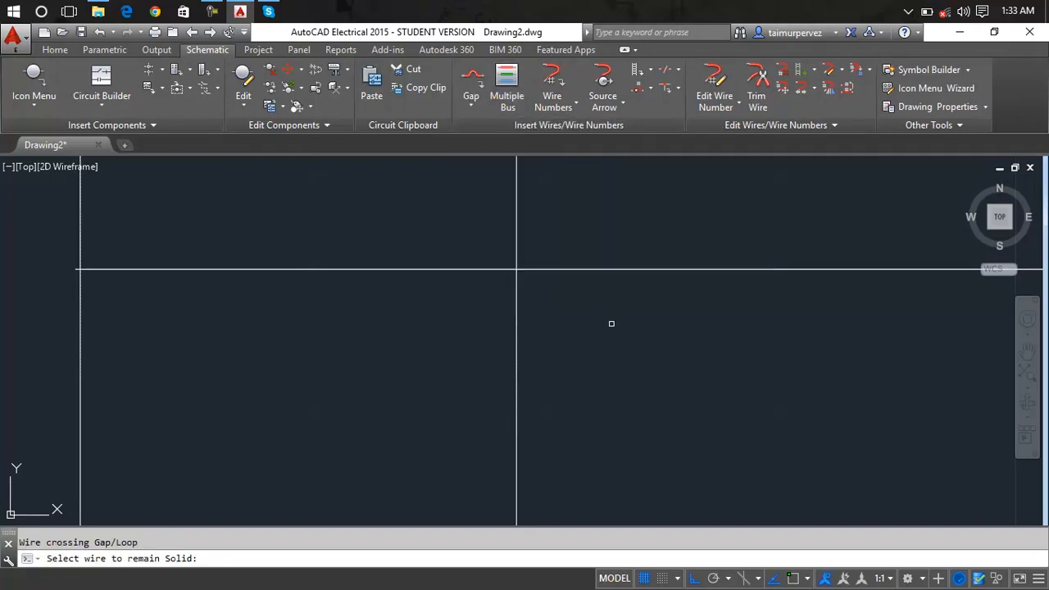
left_click(573, 270)
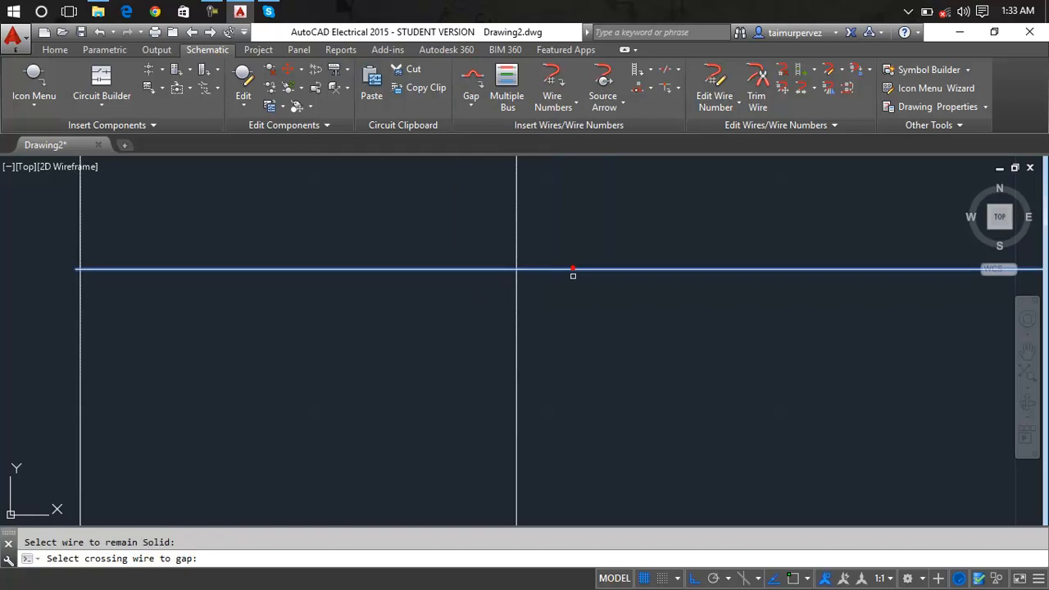
left_click(516, 213)
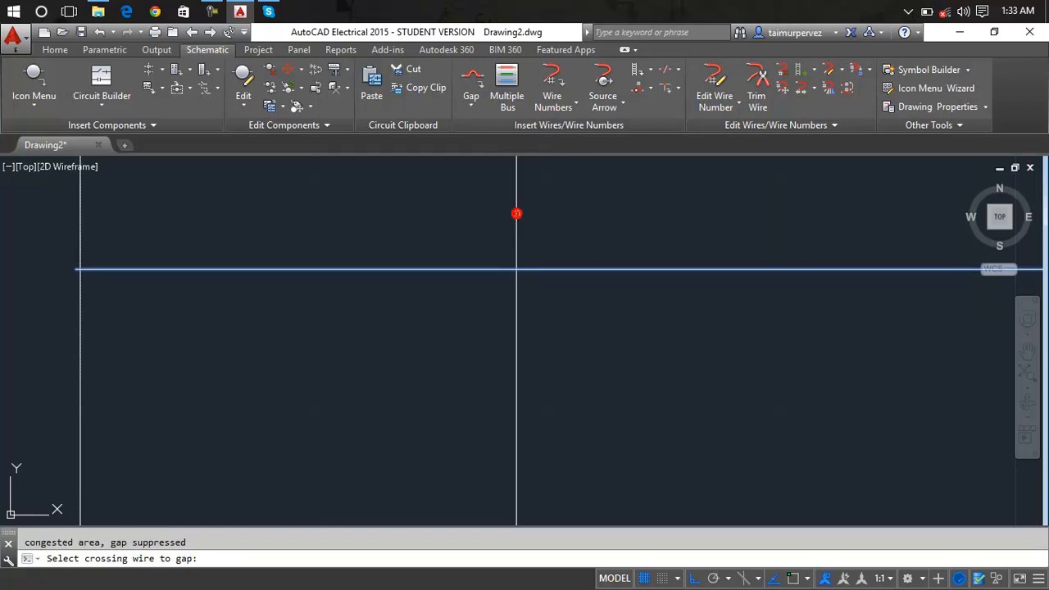
left_click(499, 270)
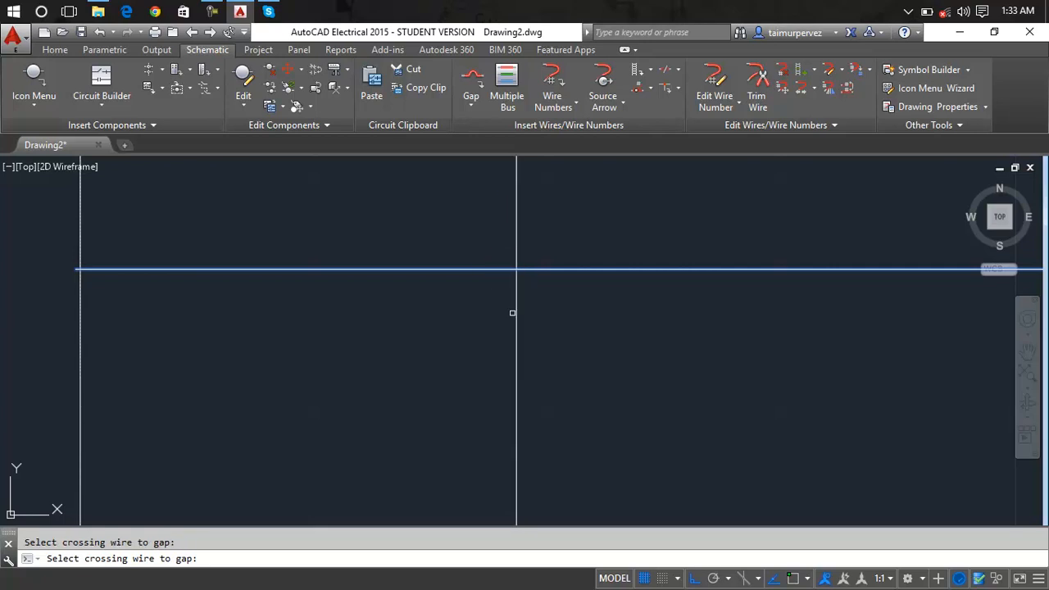
key("Escape")
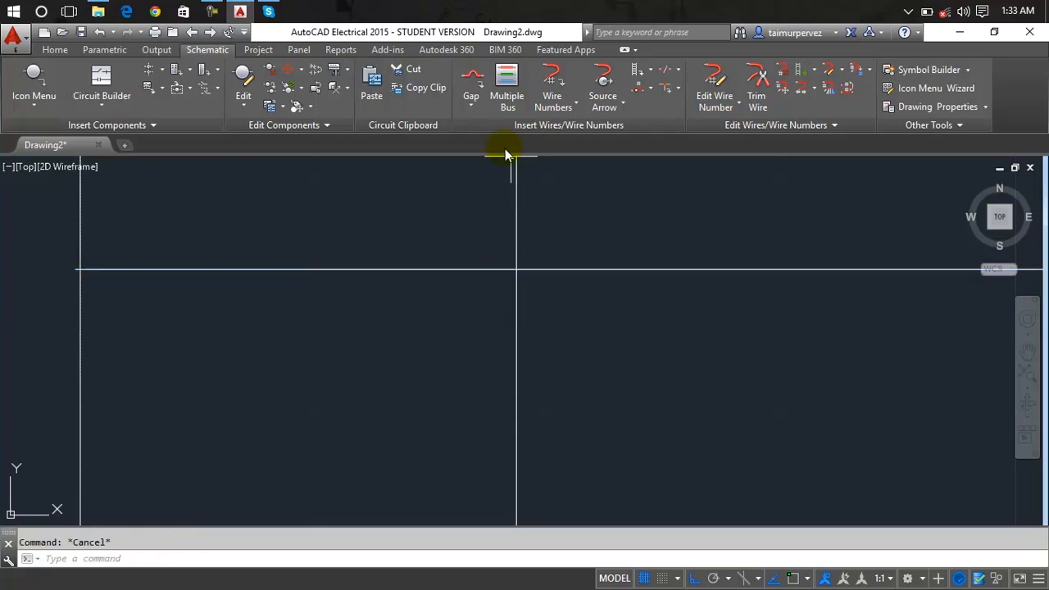
Try the wire gap at the upper inner crossing with the vertical line kept solid and the horizontal line gapped
left_click(473, 102)
left_click(490, 284)
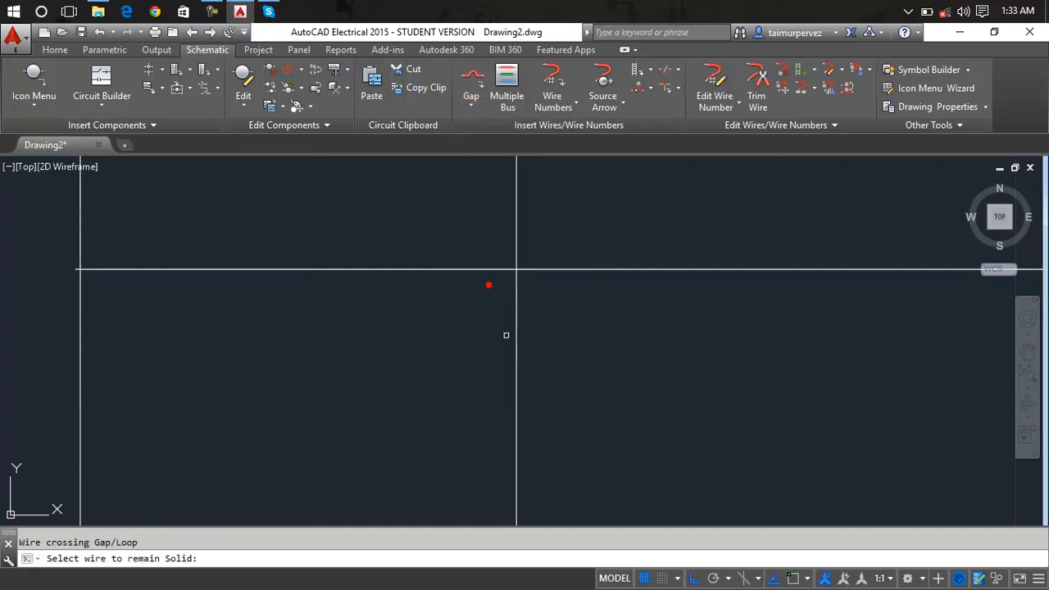
left_click(516, 354)
left_click(577, 269)
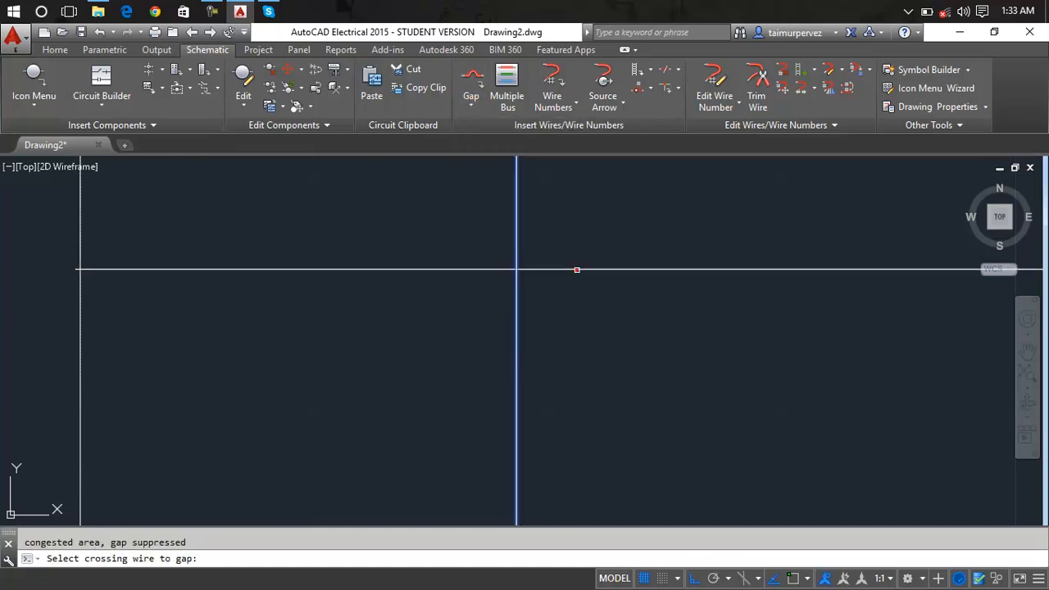
scroll(576, 270, "down", 7)
left_click(695, 258)
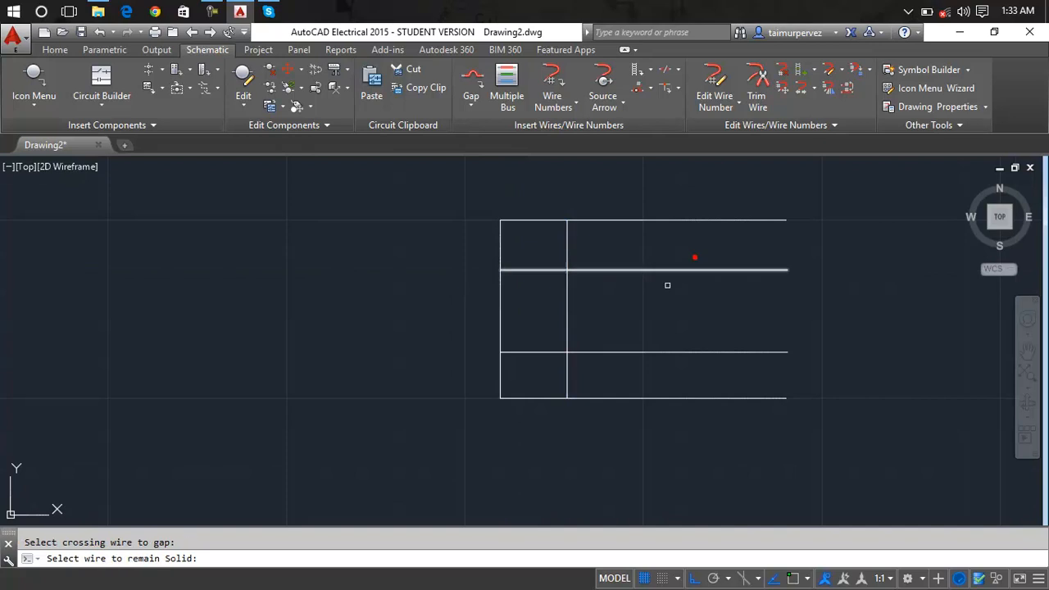
Insert a gap loop in the inner vertical line where it crosses the lower inner horizontal line, keeping the horizontal line solid
left_click(621, 352)
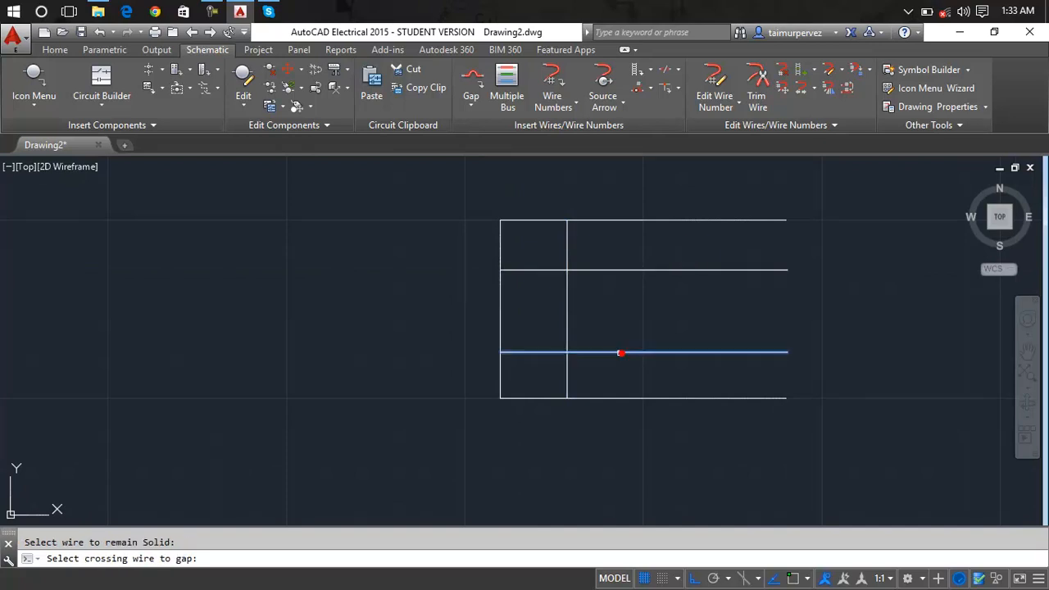
left_click(567, 380)
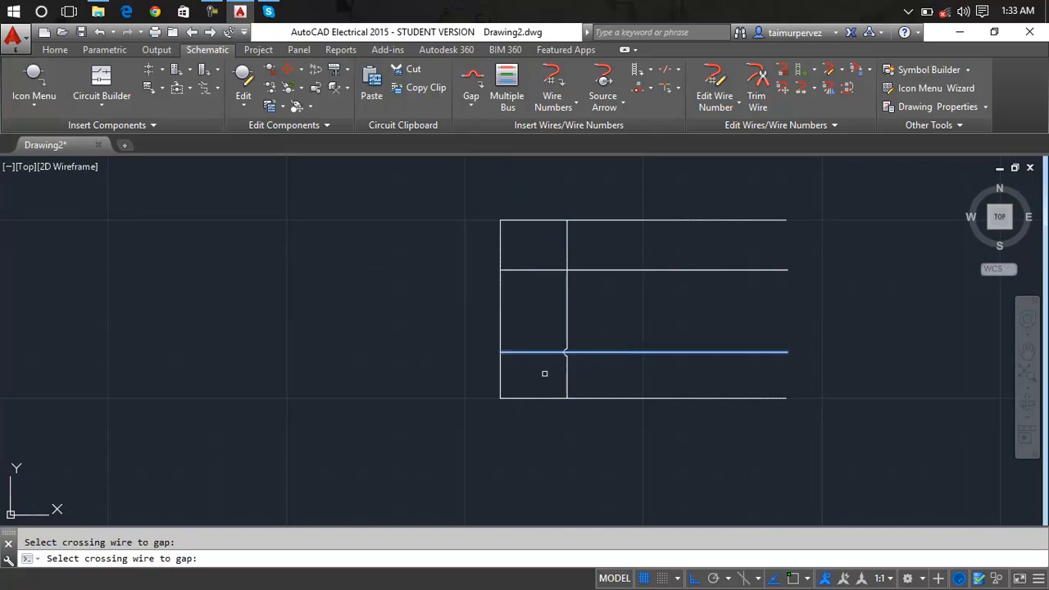
scroll(563, 351, "up", 2)
scroll(559, 375, "up", 4)
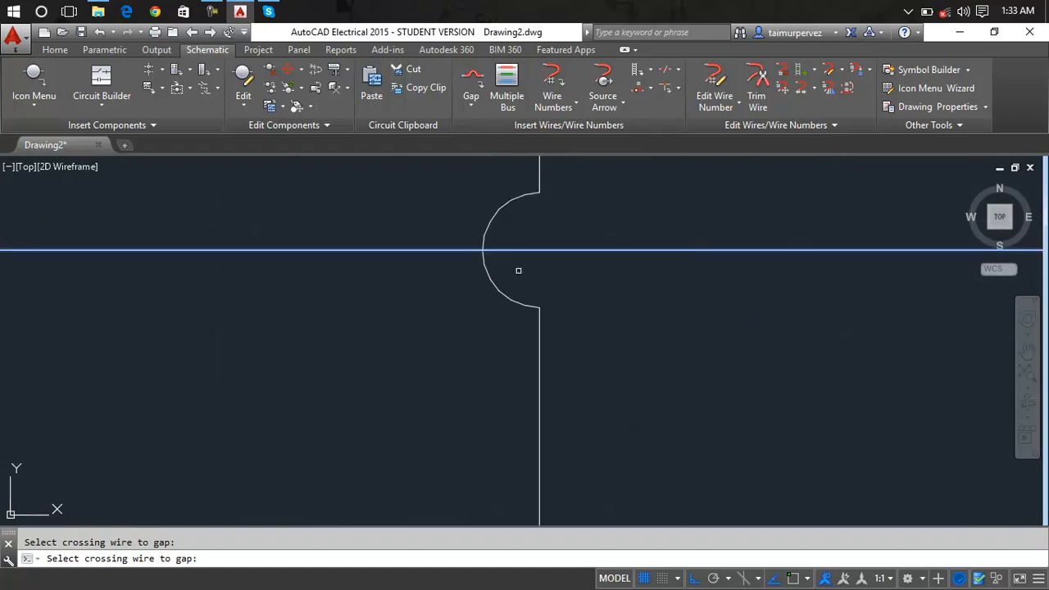
Try to gap the inner vertical line just below the upper inner horizontal line, and leave the Gap command
scroll(533, 356, "down", 6)
middle_click_drag(593, 241, 583, 399)
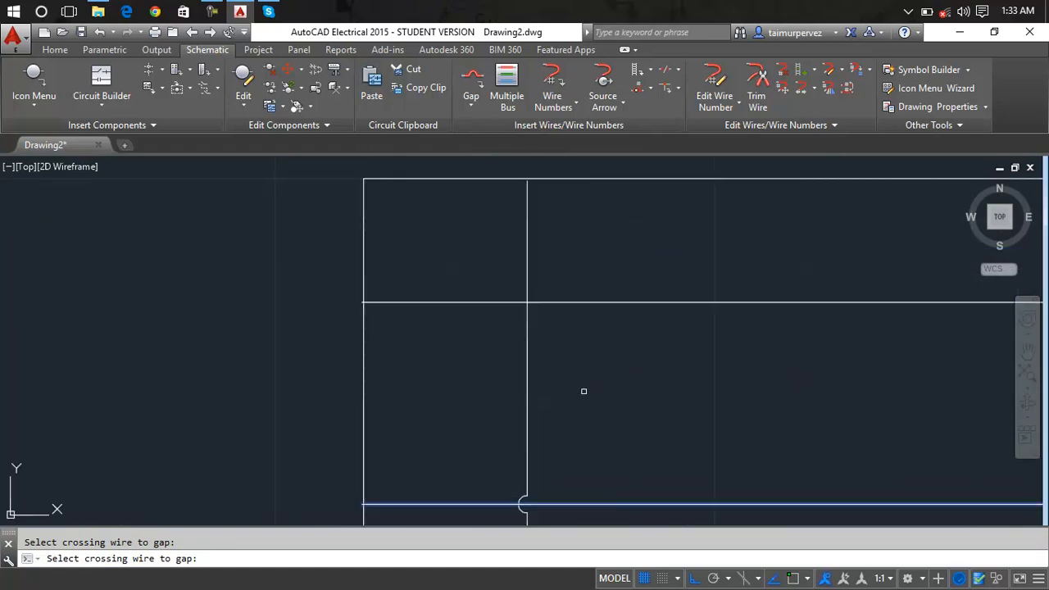
left_click(528, 331)
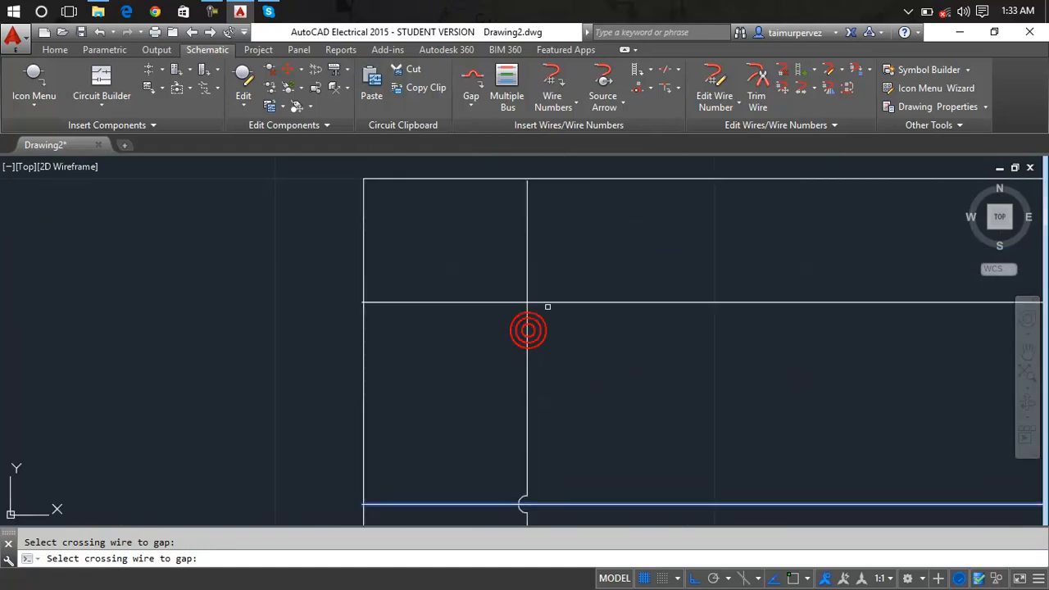
middle_click_drag(539, 193, 541, 346)
scroll(529, 336, "up", 8)
key("Escape")
key("Escape")
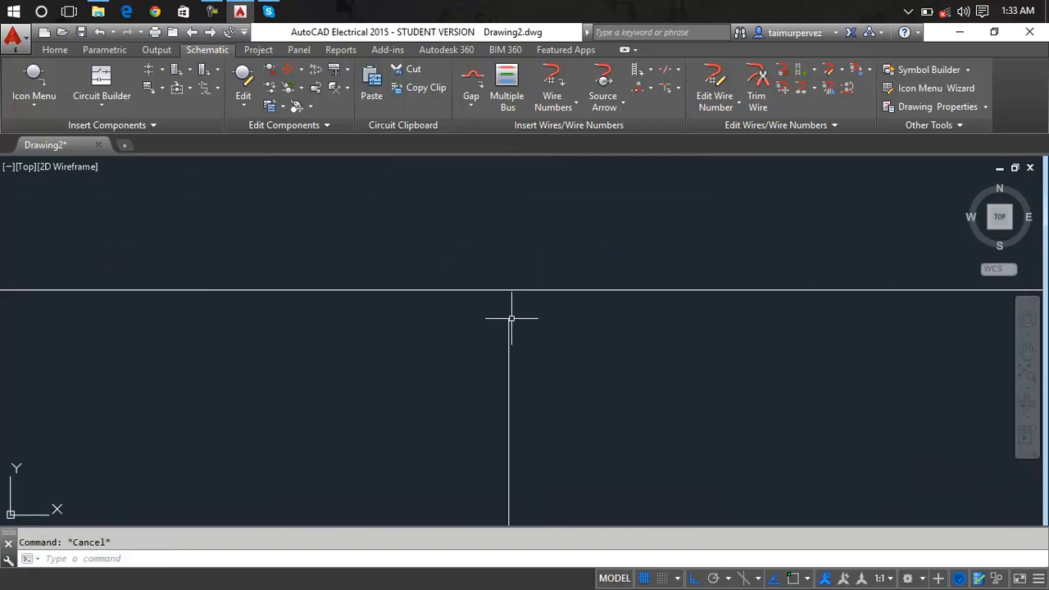
Stretch the inner vertical line's upper end up to the uppermost horizontal line
left_click(509, 320)
left_click(509, 319)
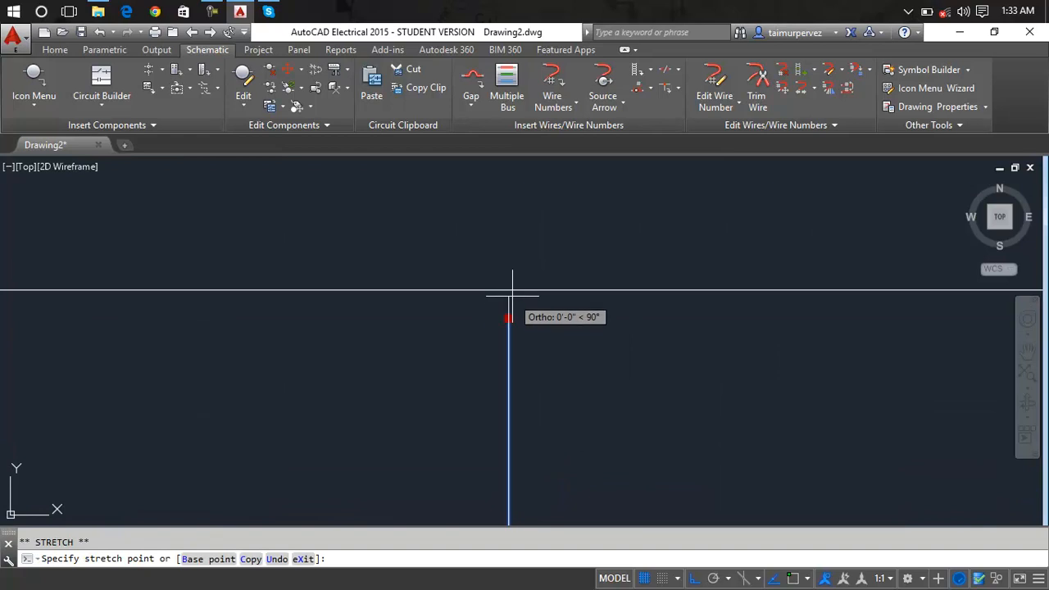
left_click(510, 291)
key("Escape")
scroll(563, 332, "down", 4)
scroll(564, 332, "down", 3)
middle_click_drag(591, 375, 548, 295)
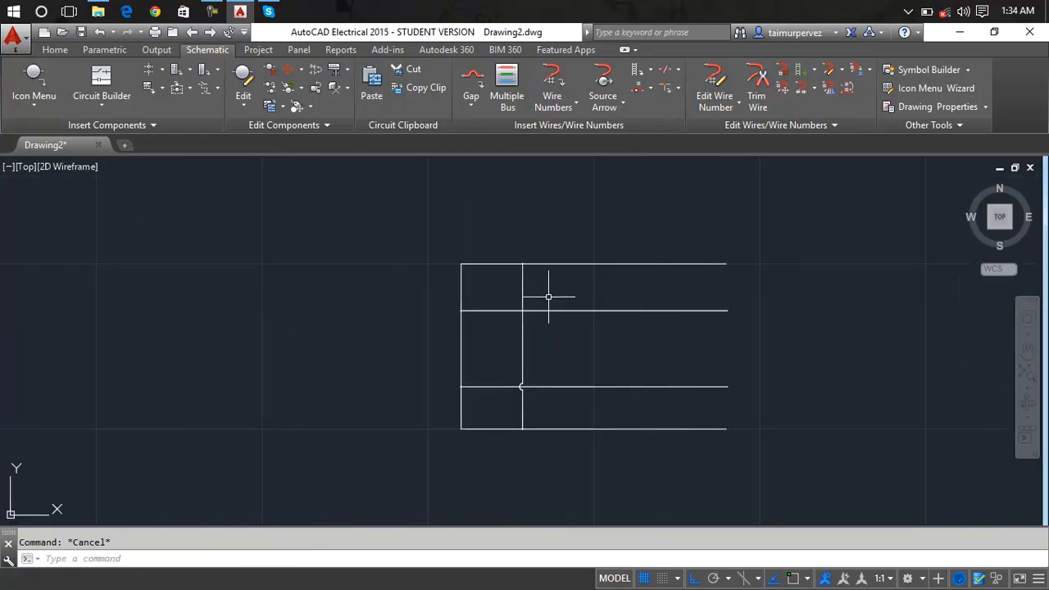
Retry the wire gap at the upper inner crossing, keeping the horizontal line solid and picking the vertical line to gap
left_click(473, 81)
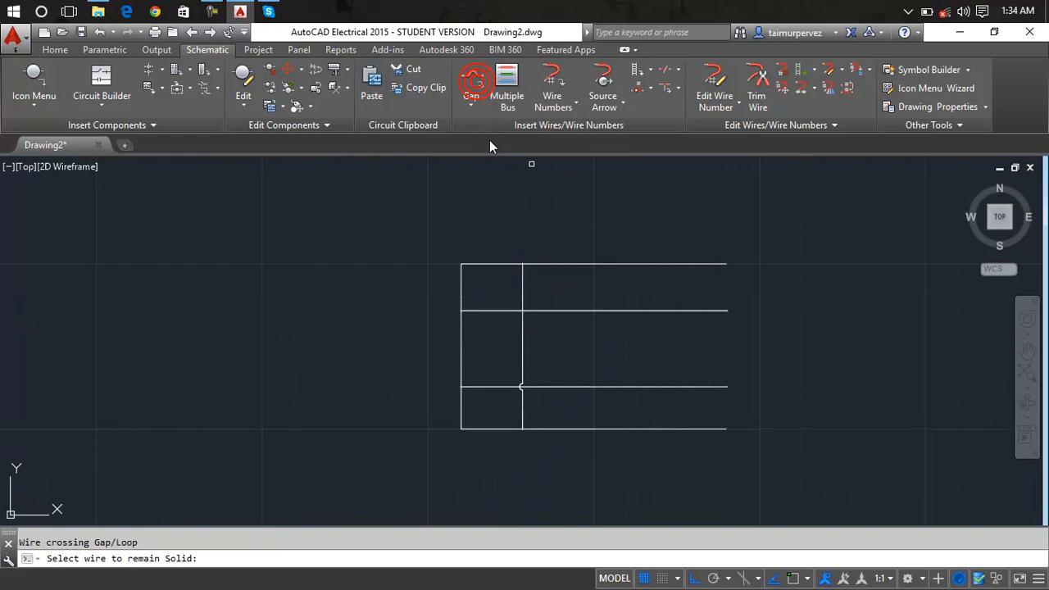
left_click(522, 293)
left_click(532, 310)
left_click(537, 311)
left_click(537, 310)
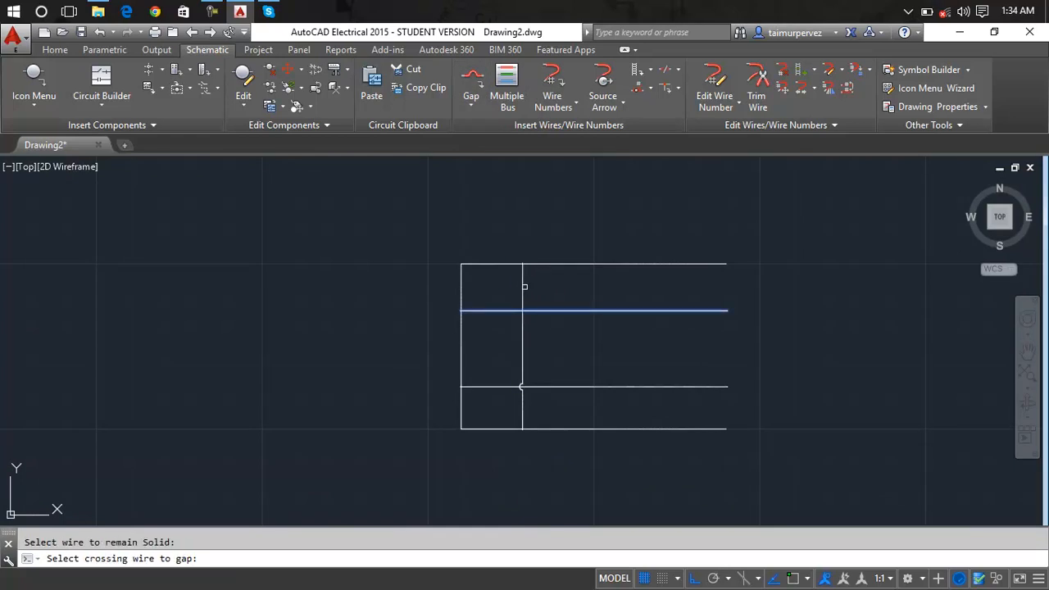
left_click(522, 292)
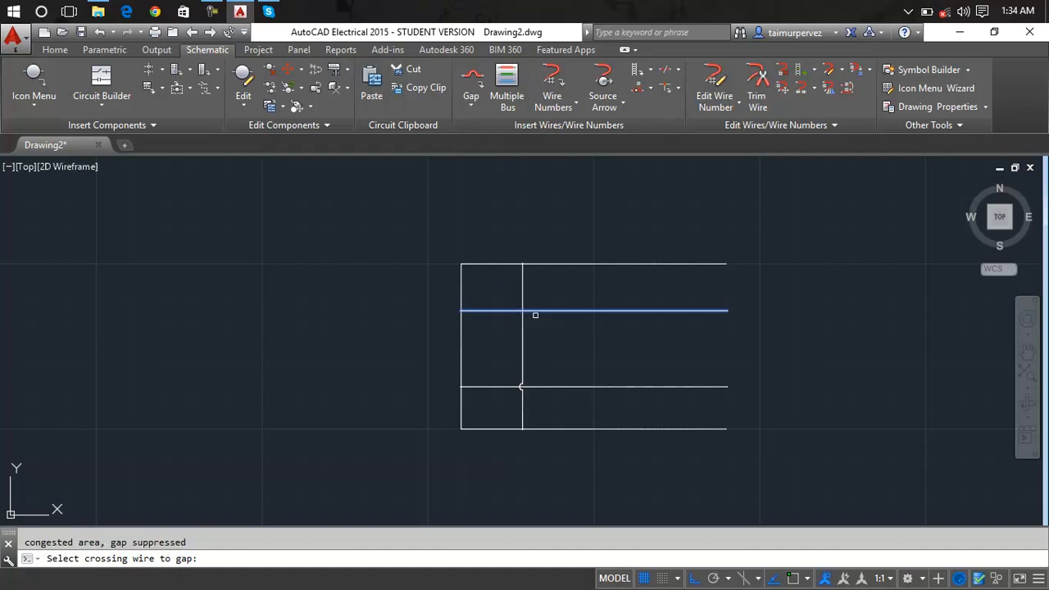
key("Escape")
Draw a short vertical line across the lower inner horizontal line, near its right end
scroll(537, 304, "up", 3)
scroll(540, 353, "down", 3)
type("l")
key("Return")
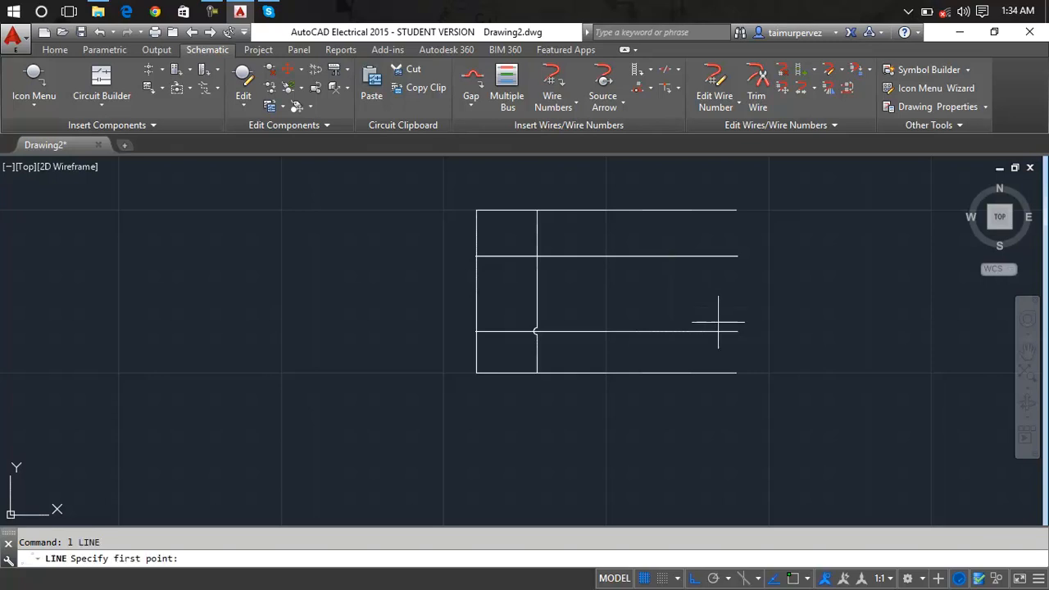
left_click(678, 295)
left_click(678, 357)
key("Return")
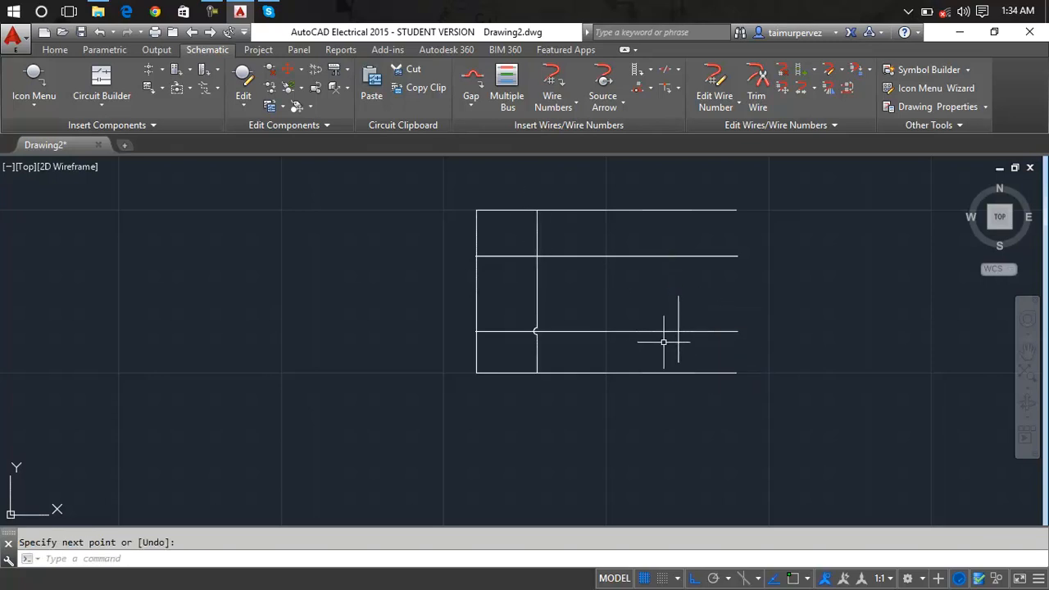
Try to gap the short vertical line at the lower inner horizontal line, keeping the horizontal line solid
left_click(473, 83)
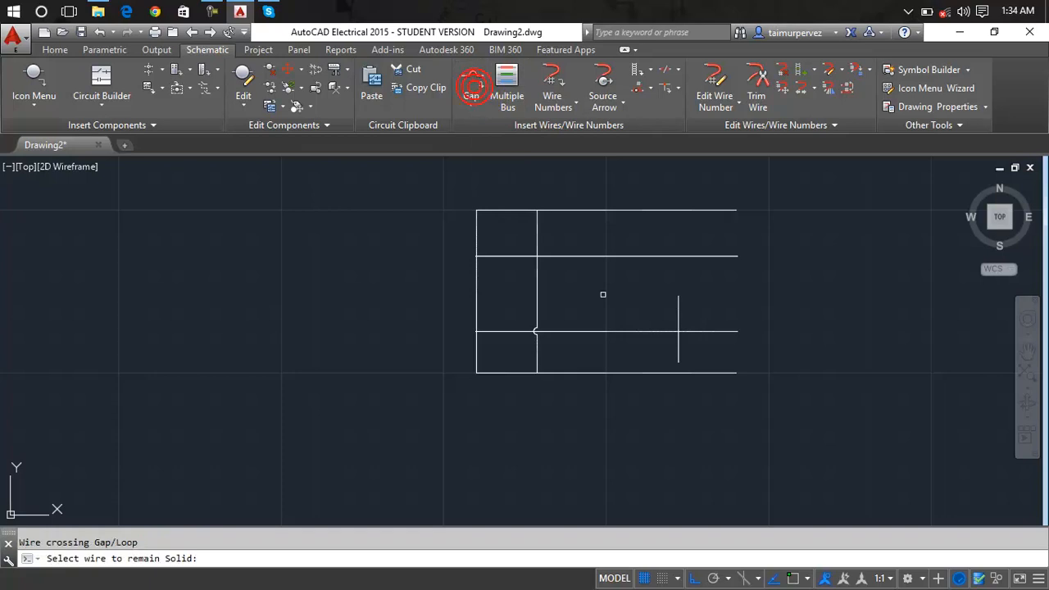
left_click(668, 331)
left_click(679, 326)
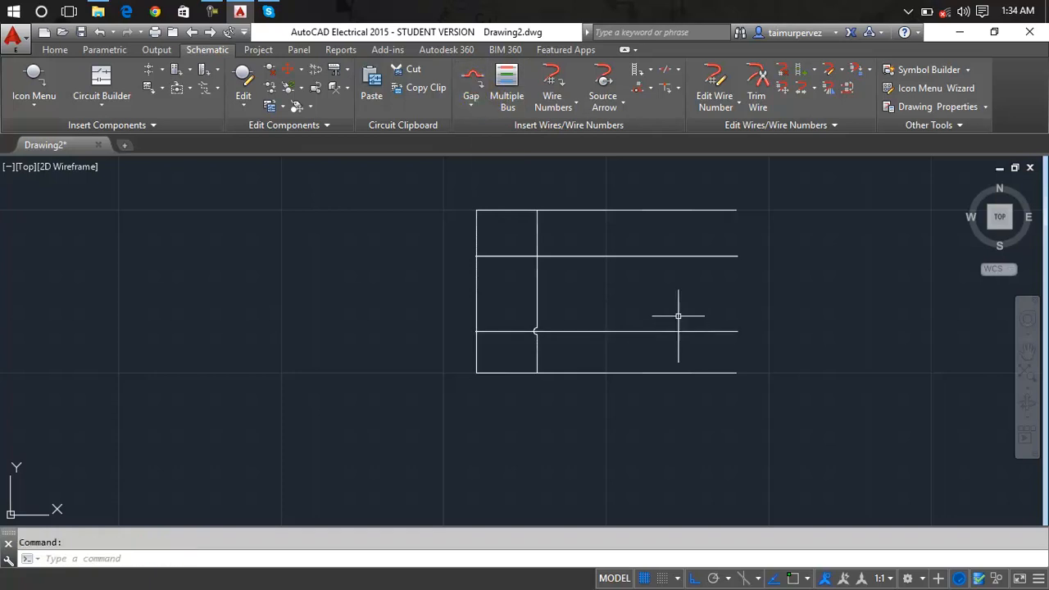
Insert a gap loop in the lower inner horizontal line where it crosses the short vertical line, keeping the vertical line solid
left_click(479, 87)
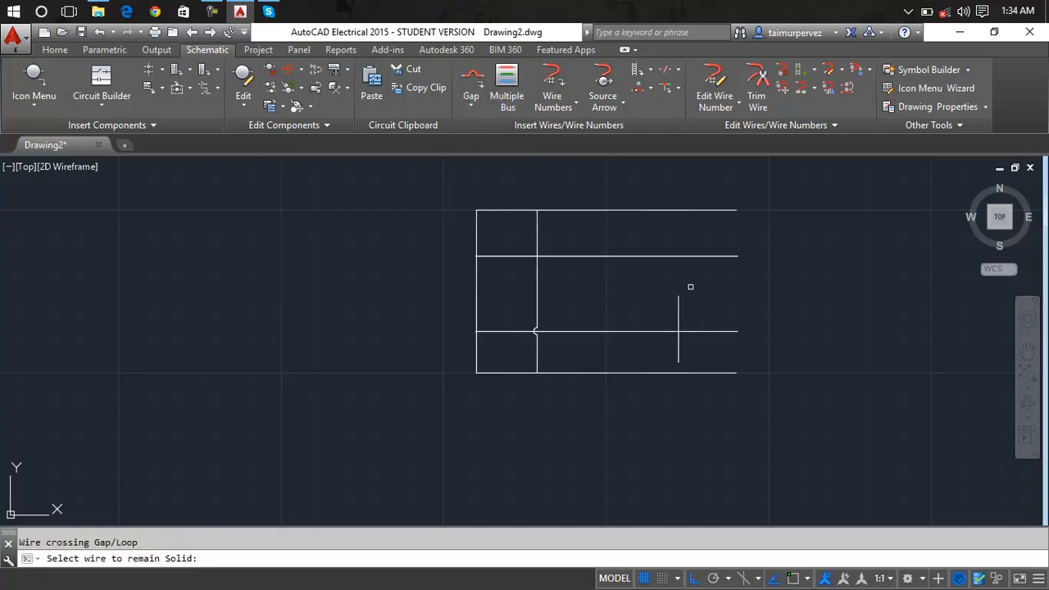
left_click(679, 300)
left_click(698, 332)
scroll(697, 332, "up", 8)
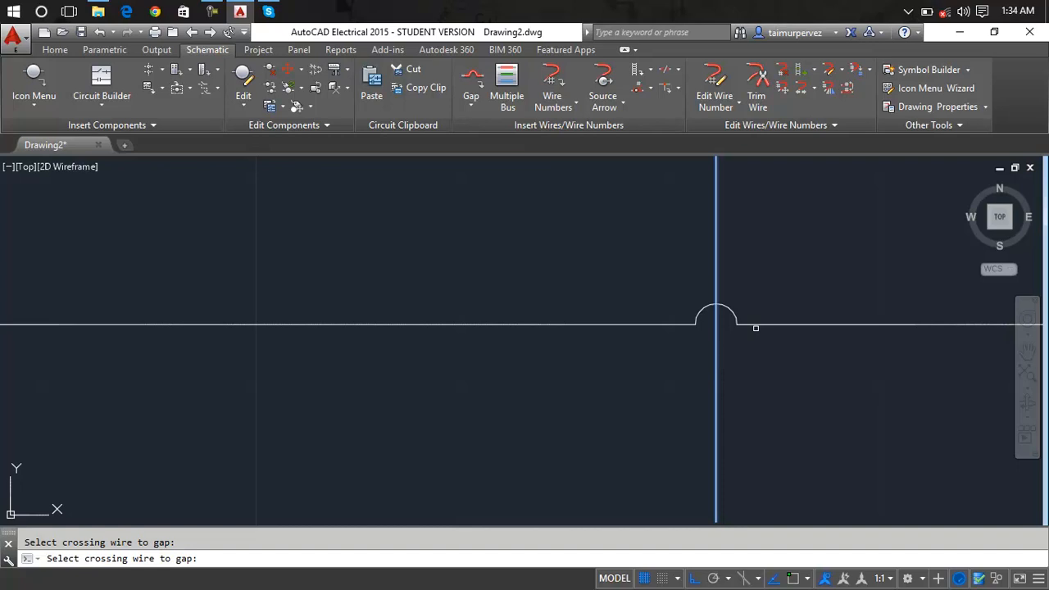
scroll(755, 328, "down", 6)
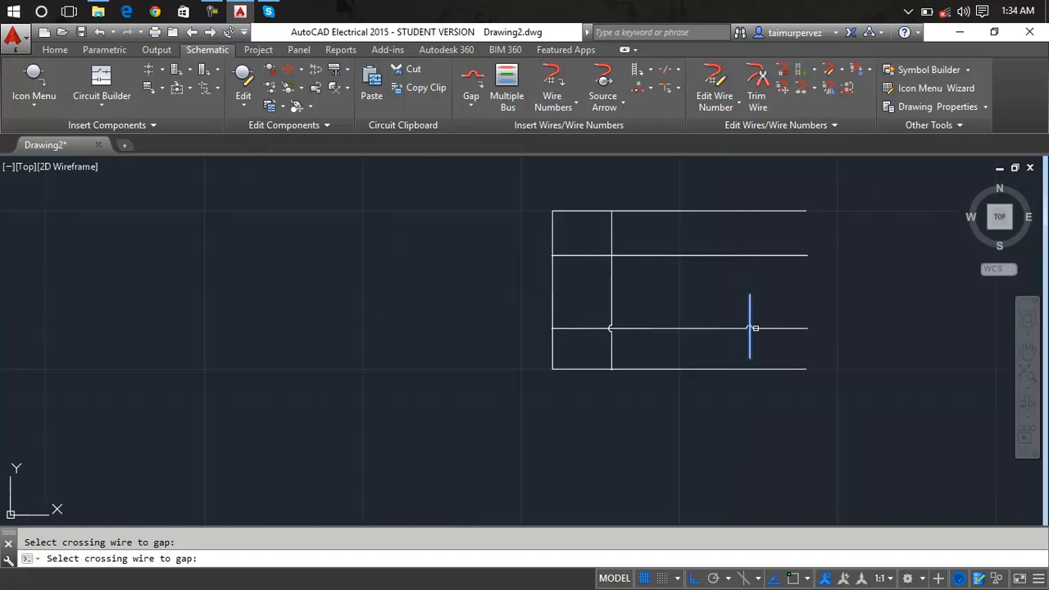
middle_click_drag(754, 327, 574, 316)
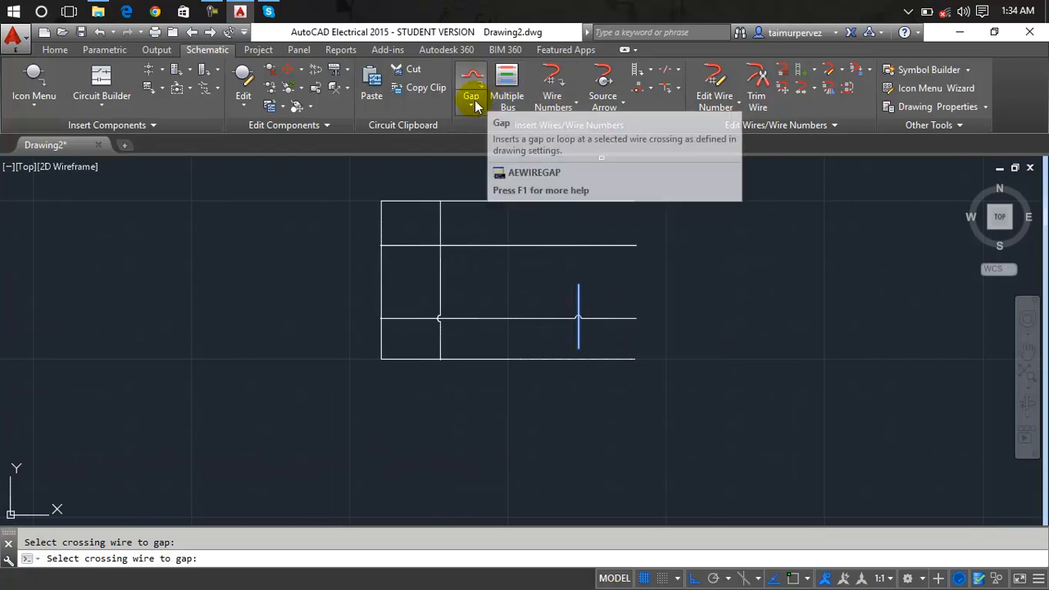
Draw a vertical wire from the uppermost to the lowermost horizontal line, near their right ends
left_click(564, 112)
left_click(564, 106)
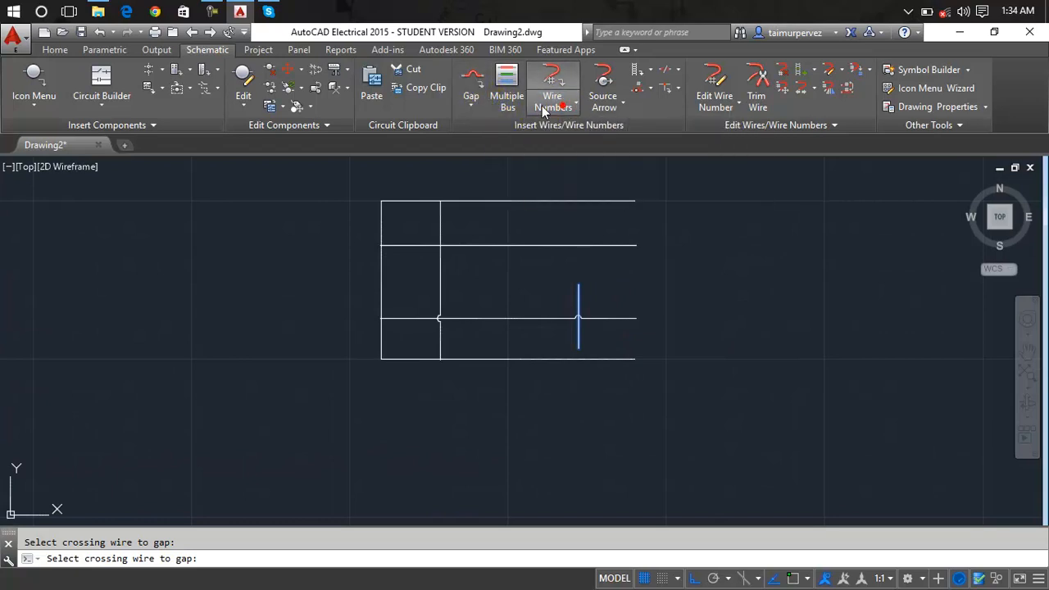
left_click(481, 105)
left_click(491, 135)
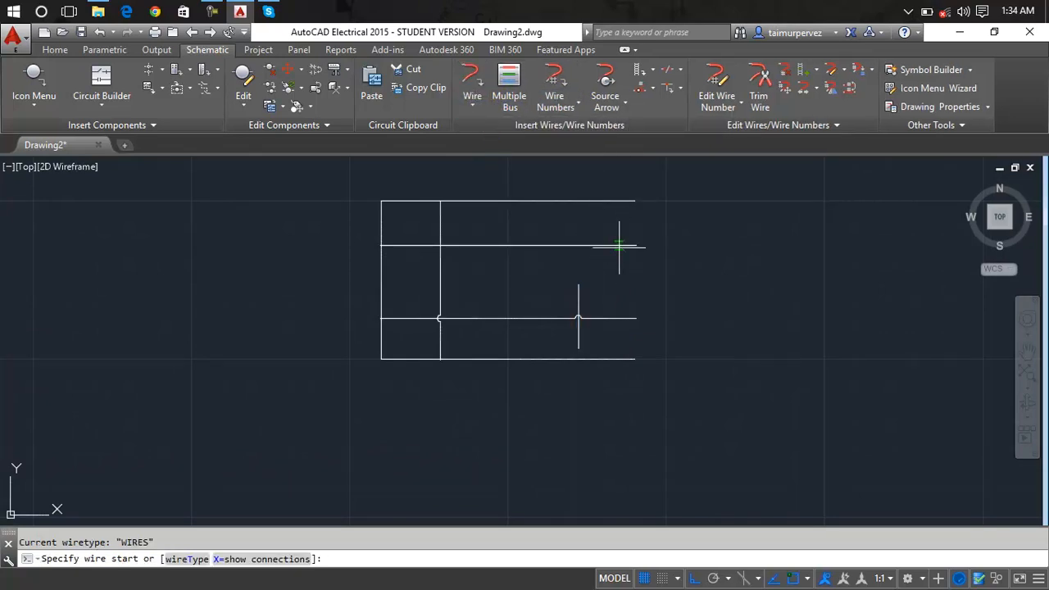
left_click(627, 199)
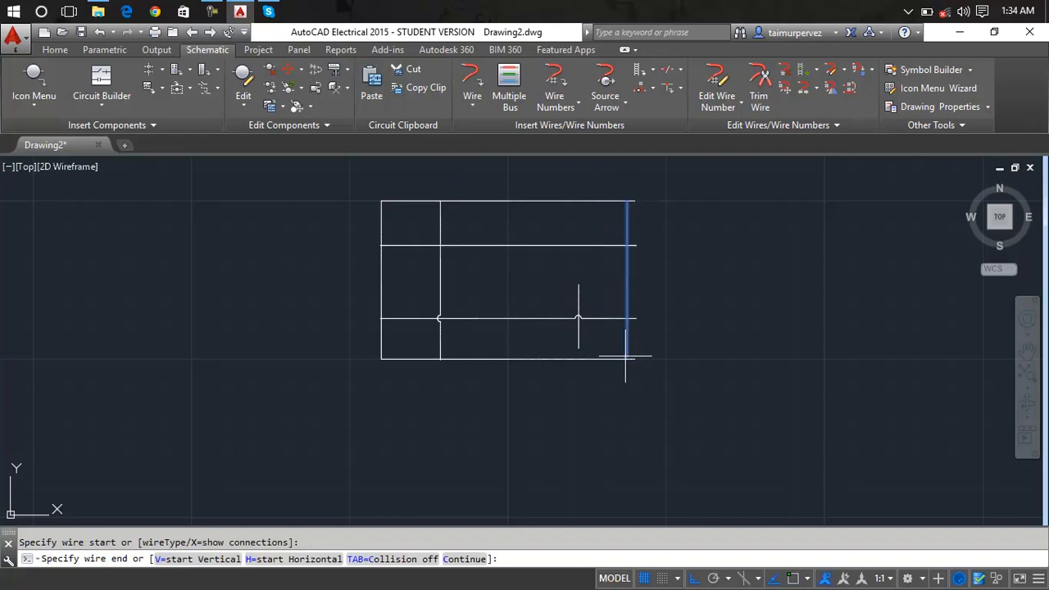
left_click(627, 359)
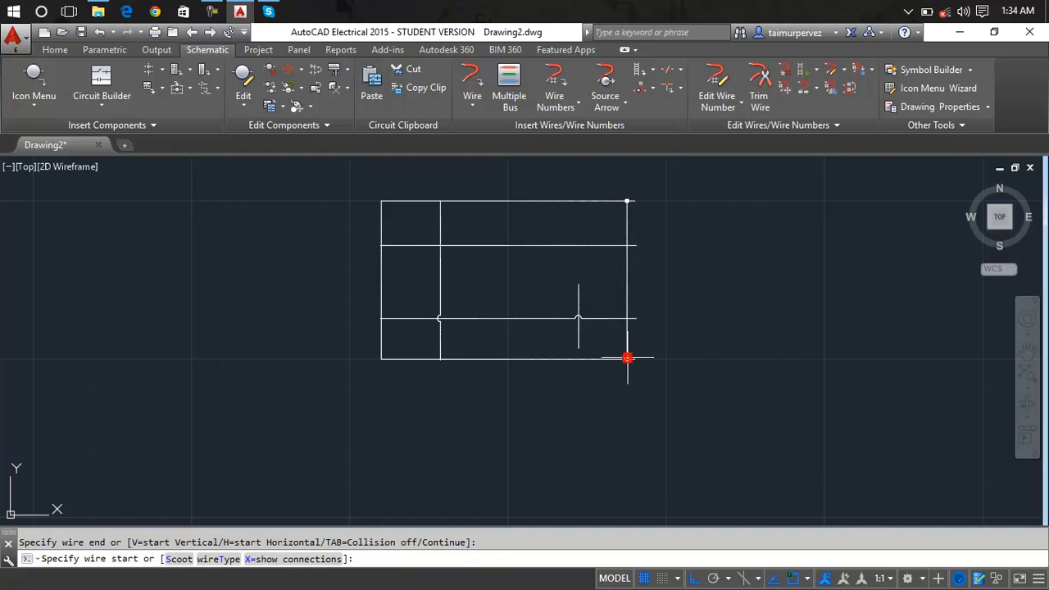
key("Escape")
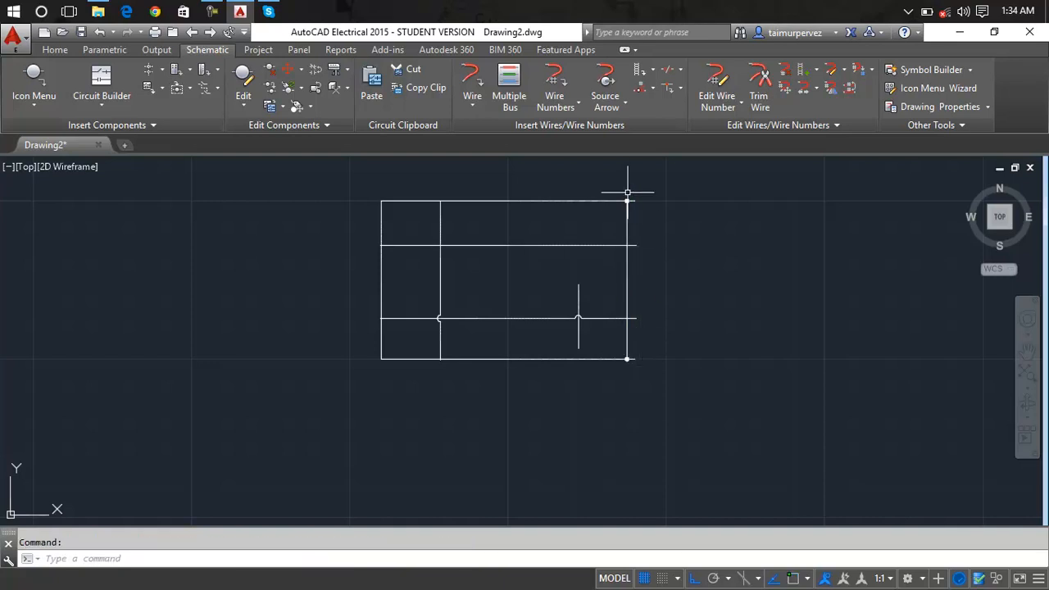
Insert a gap loop in the upper inner horizontal line at the rightmost vertical wire, keeping the vertical wire solid
scroll(644, 228, "up", 8)
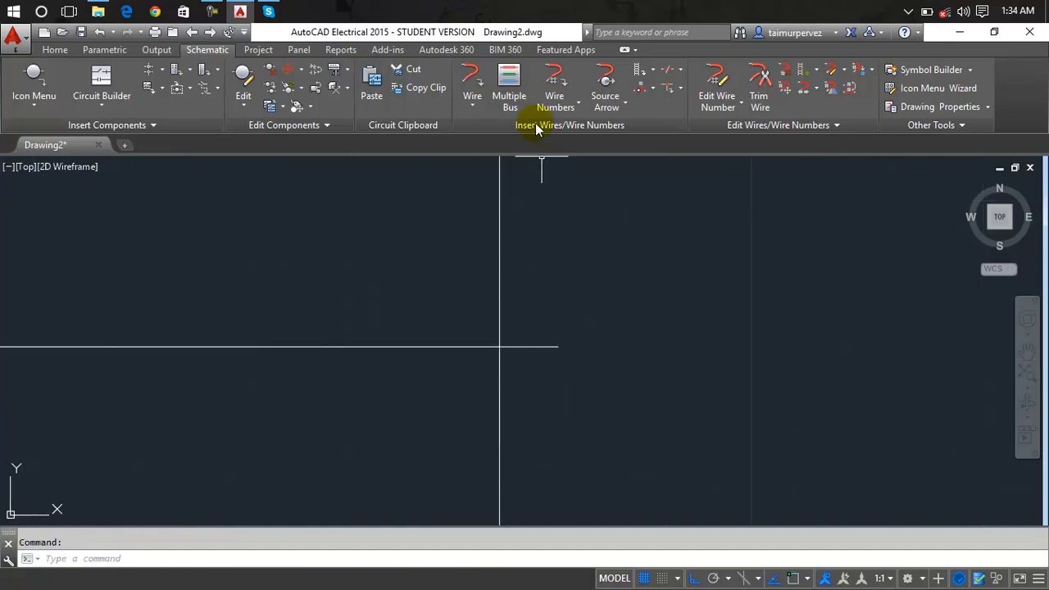
left_click(470, 106)
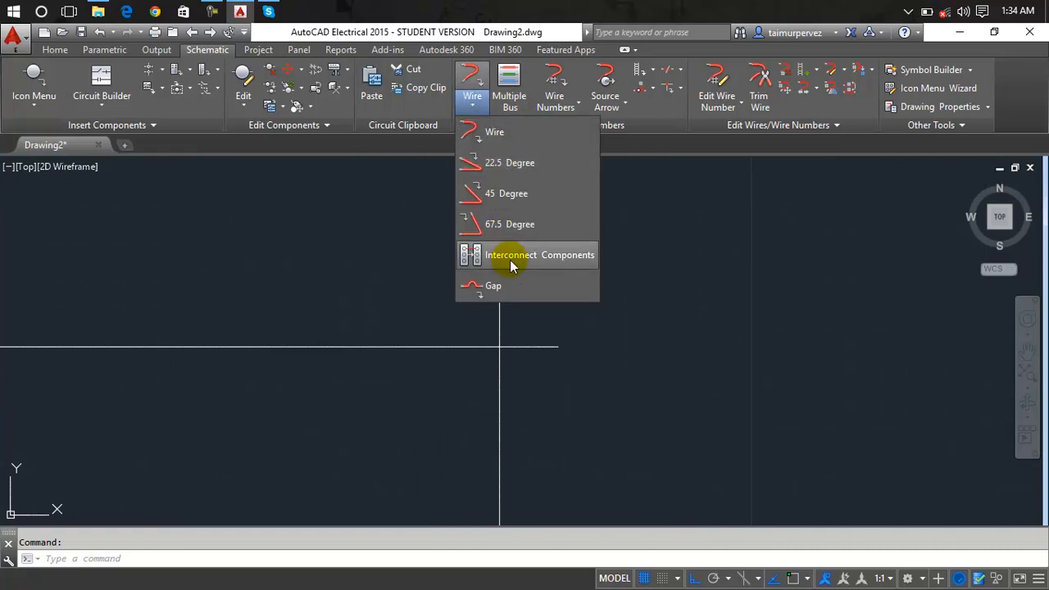
left_click(509, 287)
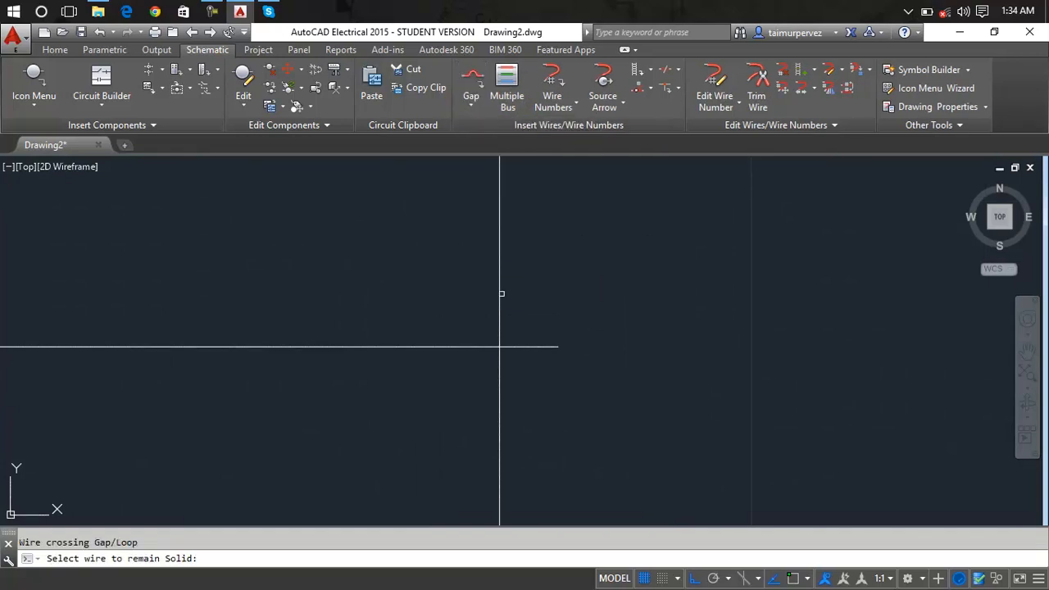
left_click(500, 294)
left_click(523, 346)
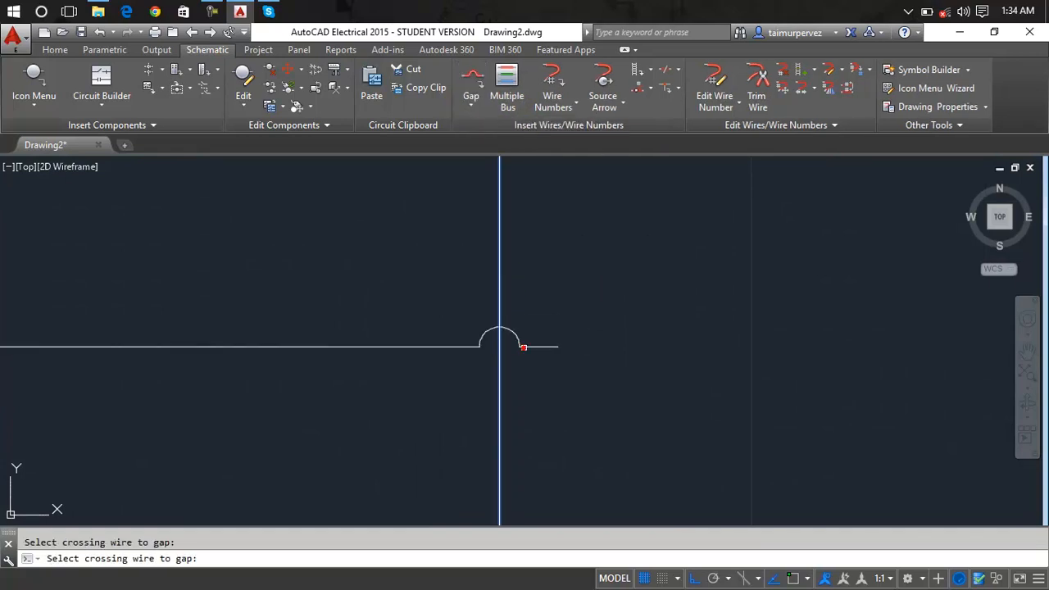
Gap the lower inner horizontal line as well where it crosses the rightmost vertical wire, and end the Gap command
scroll(527, 377, "down", 4)
middle_click_drag(527, 379, 540, 275)
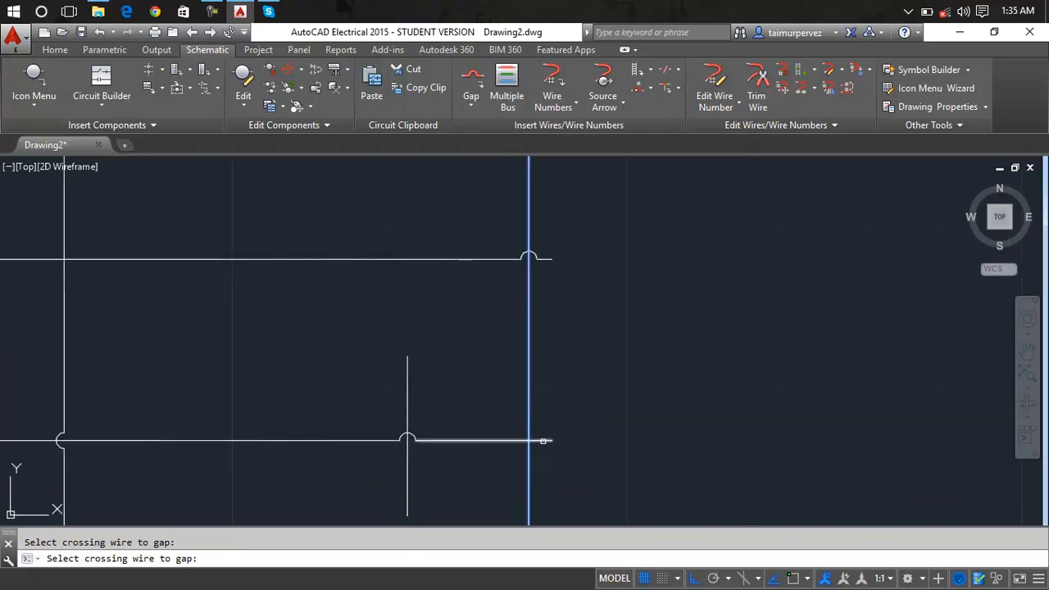
scroll(543, 438, "down", 4)
middle_click_drag(544, 438, 592, 338)
scroll(587, 377, "up", 8)
scroll(588, 374, "down", 6)
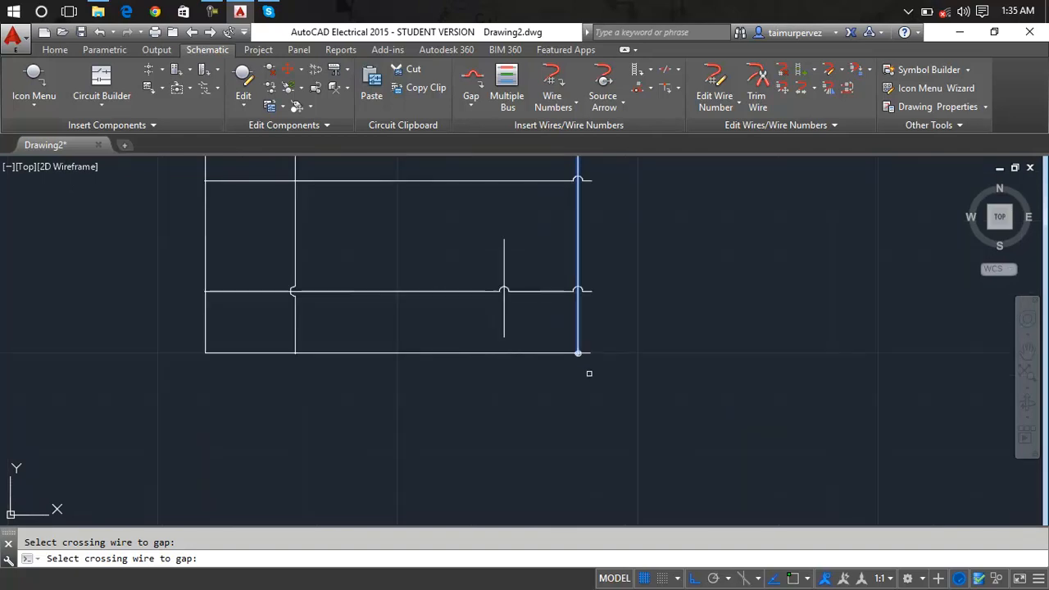
middle_click_drag(638, 319, 658, 437)
key("Escape")
Select all the lines, wires and gap loops in the drawing and erase them
left_click(684, 185)
left_click(172, 497)
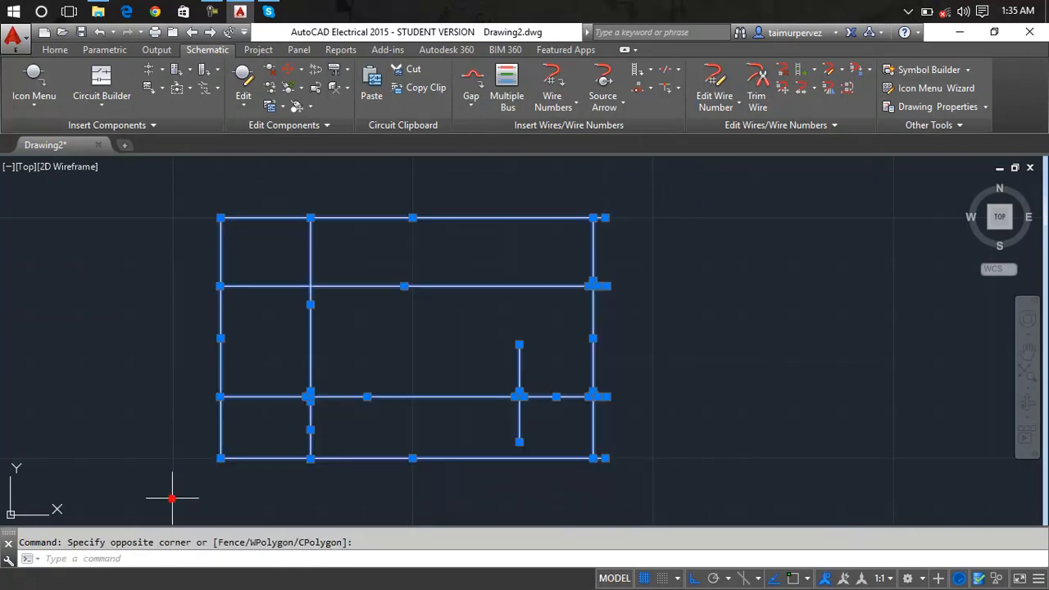
key("Delete")
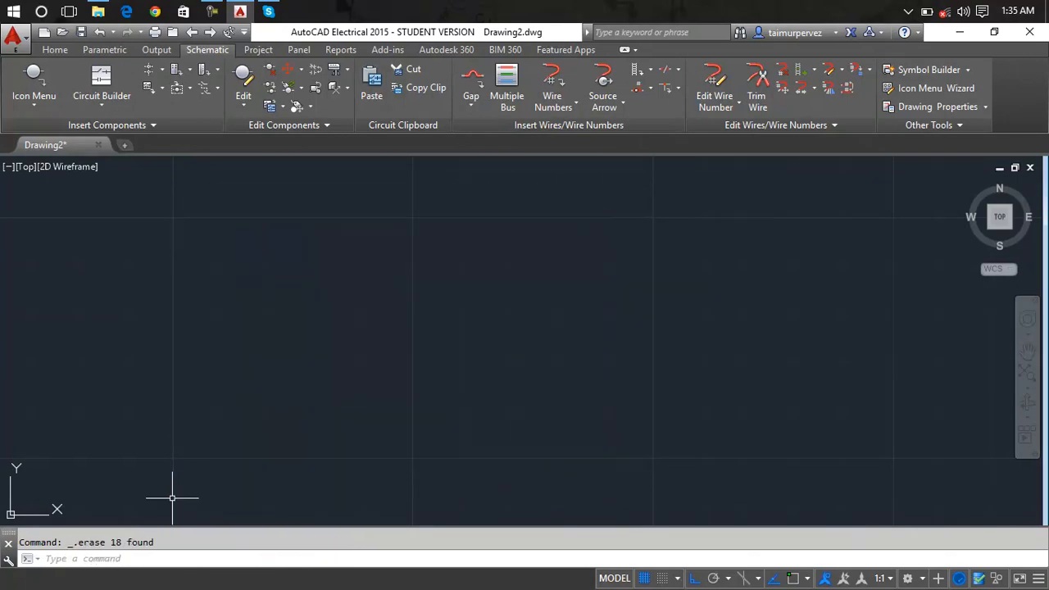